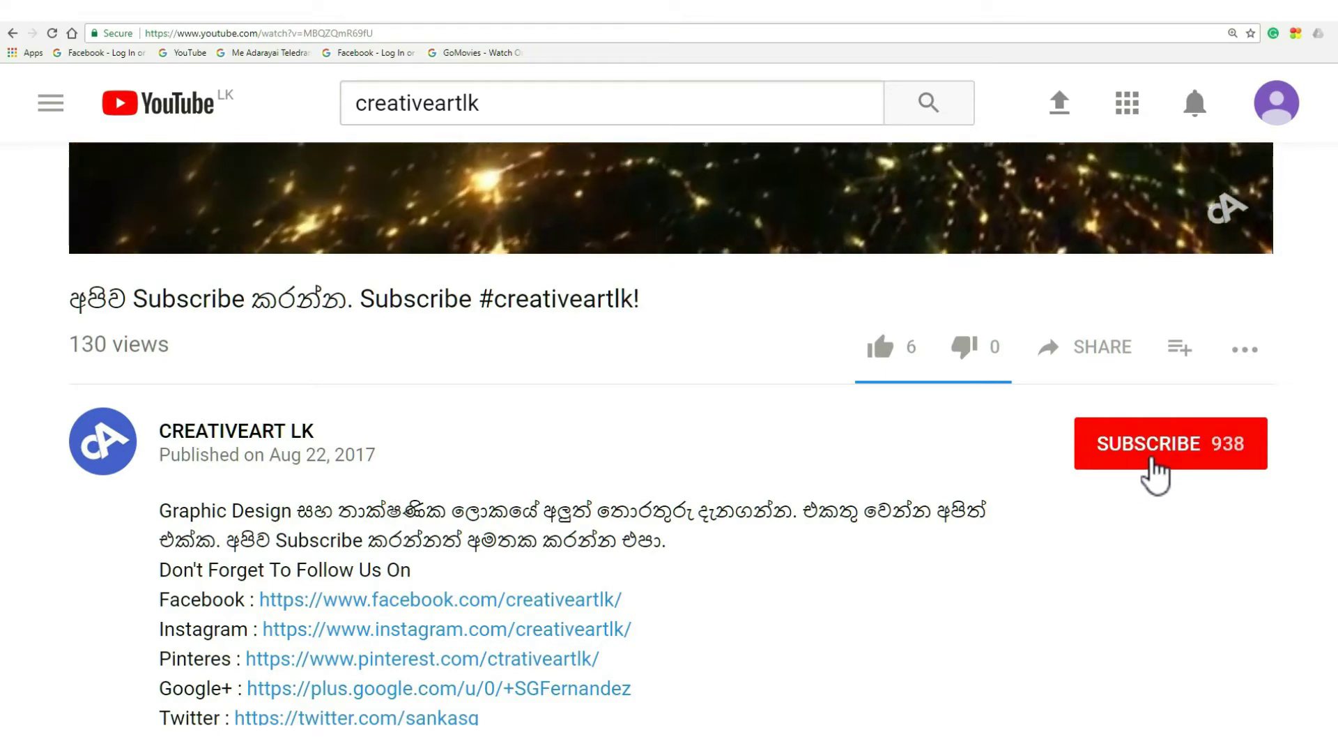
- Subscribe to the CREATIVEART LK channel and turn on notifications for all new videos
click(1156, 456)
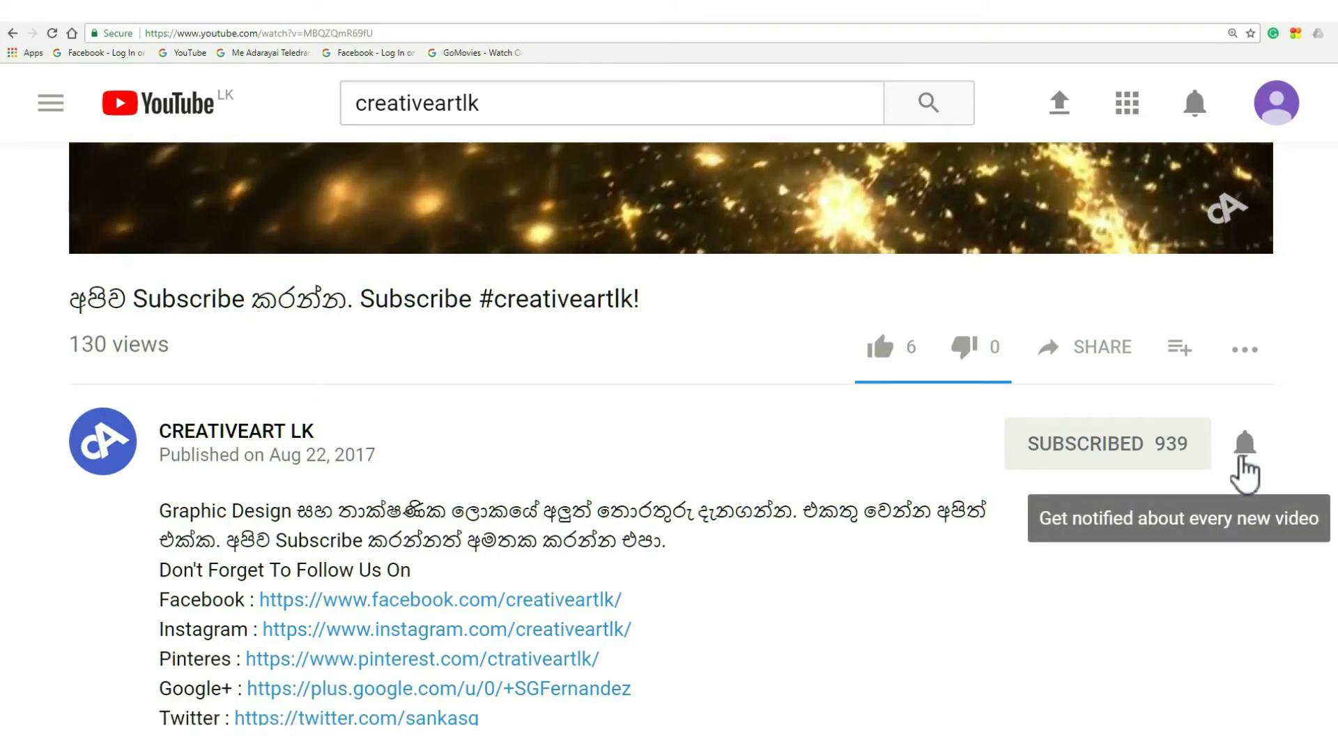
click(1240, 460)
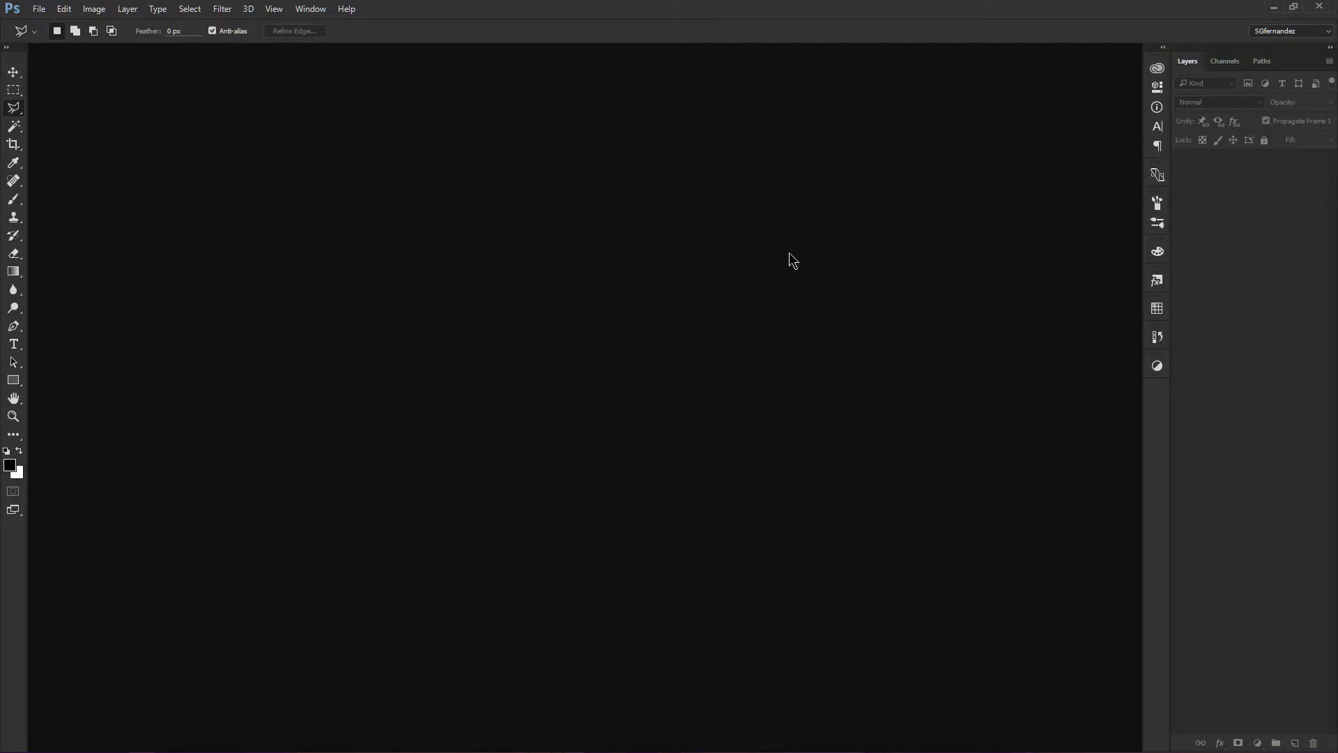
- Open the photo 20170910_164143g.jpg from File > Open and switch to the Move tool
key(ctrl+o)
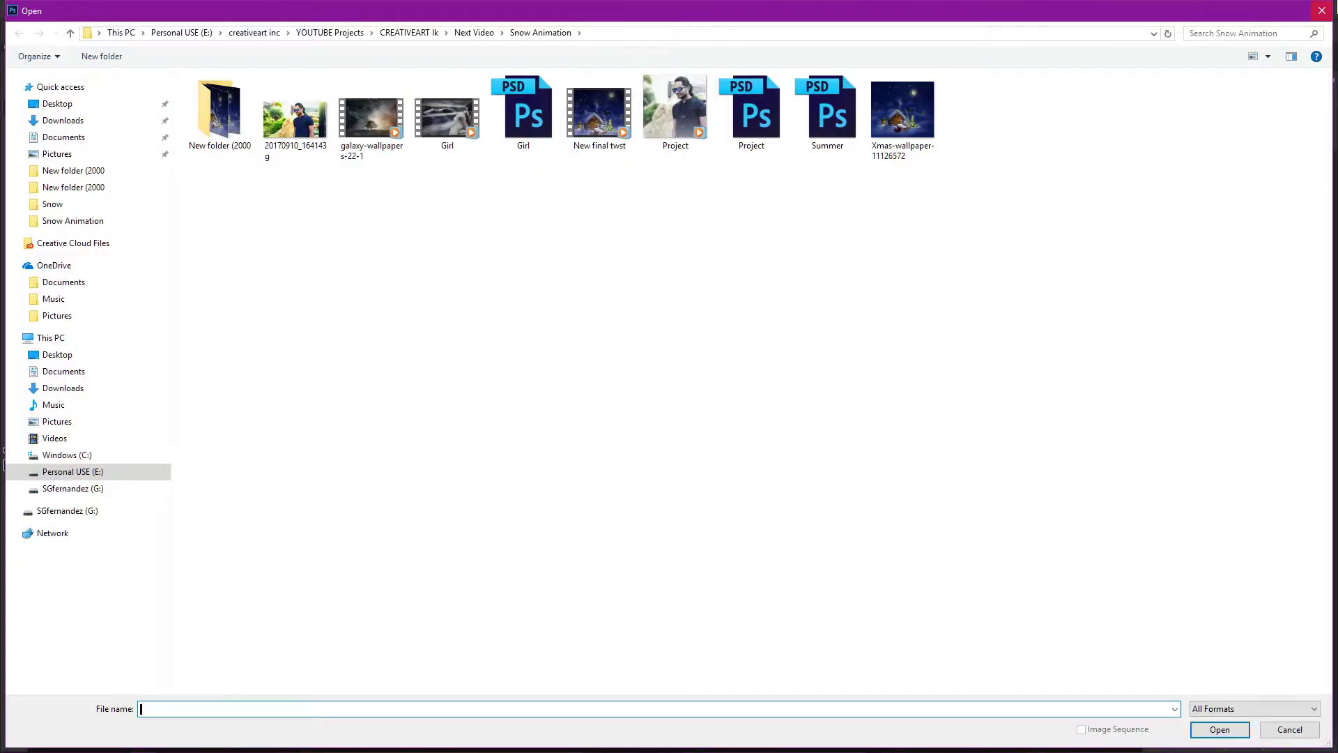
click(1321, 11)
click(39, 8)
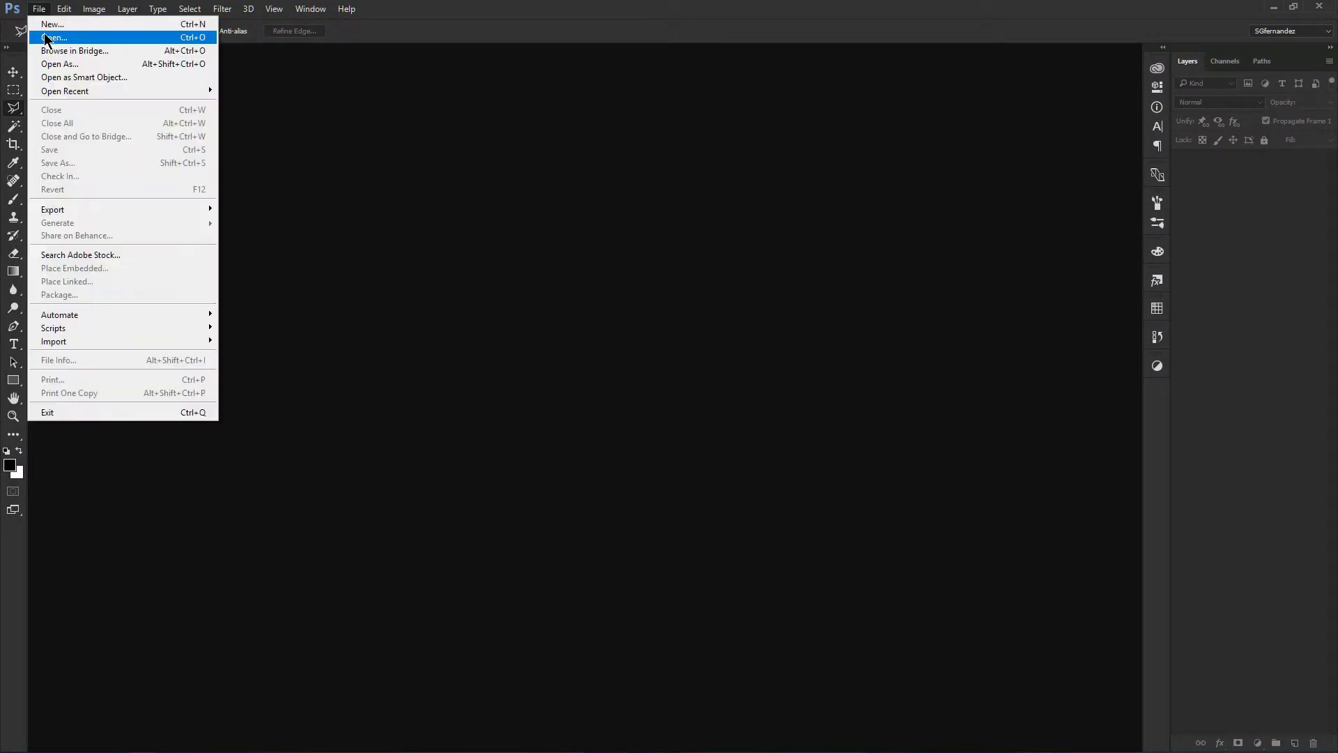
click(53, 46)
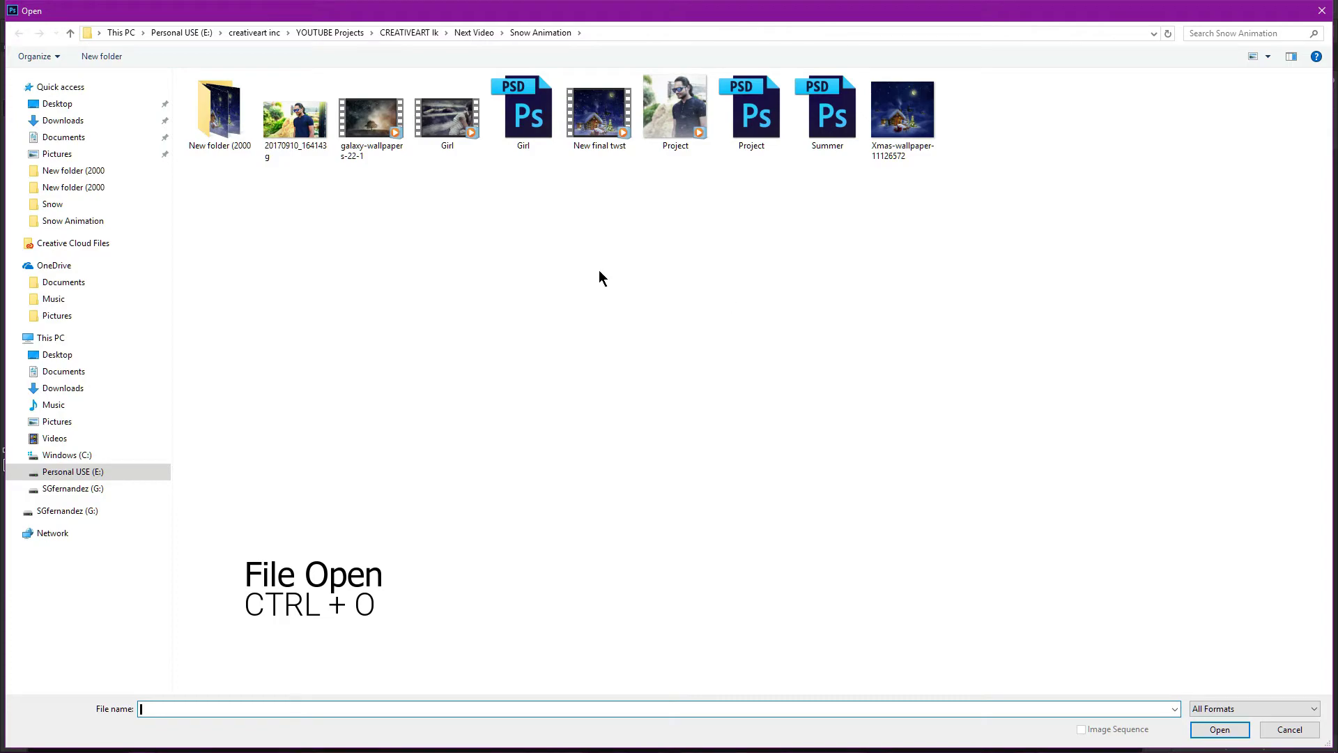
double_click(300, 120)
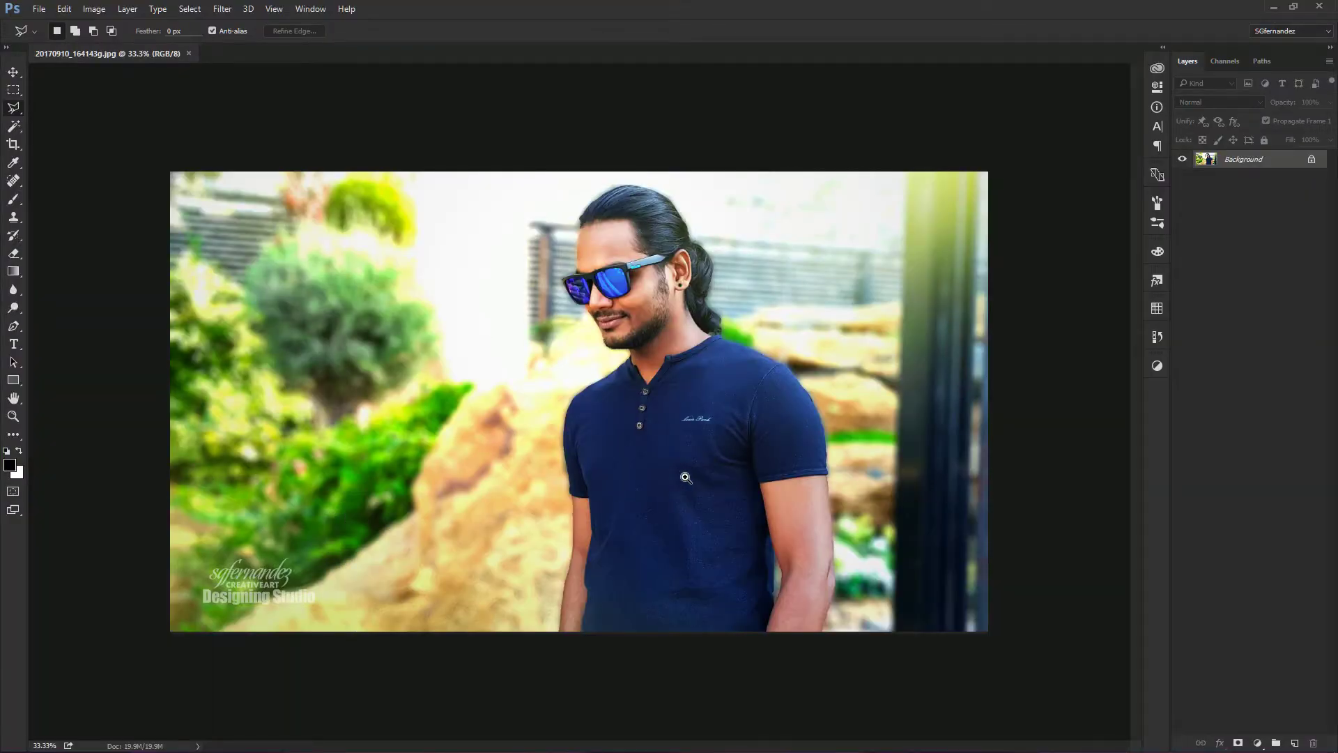
scroll(686, 478, up, 1)
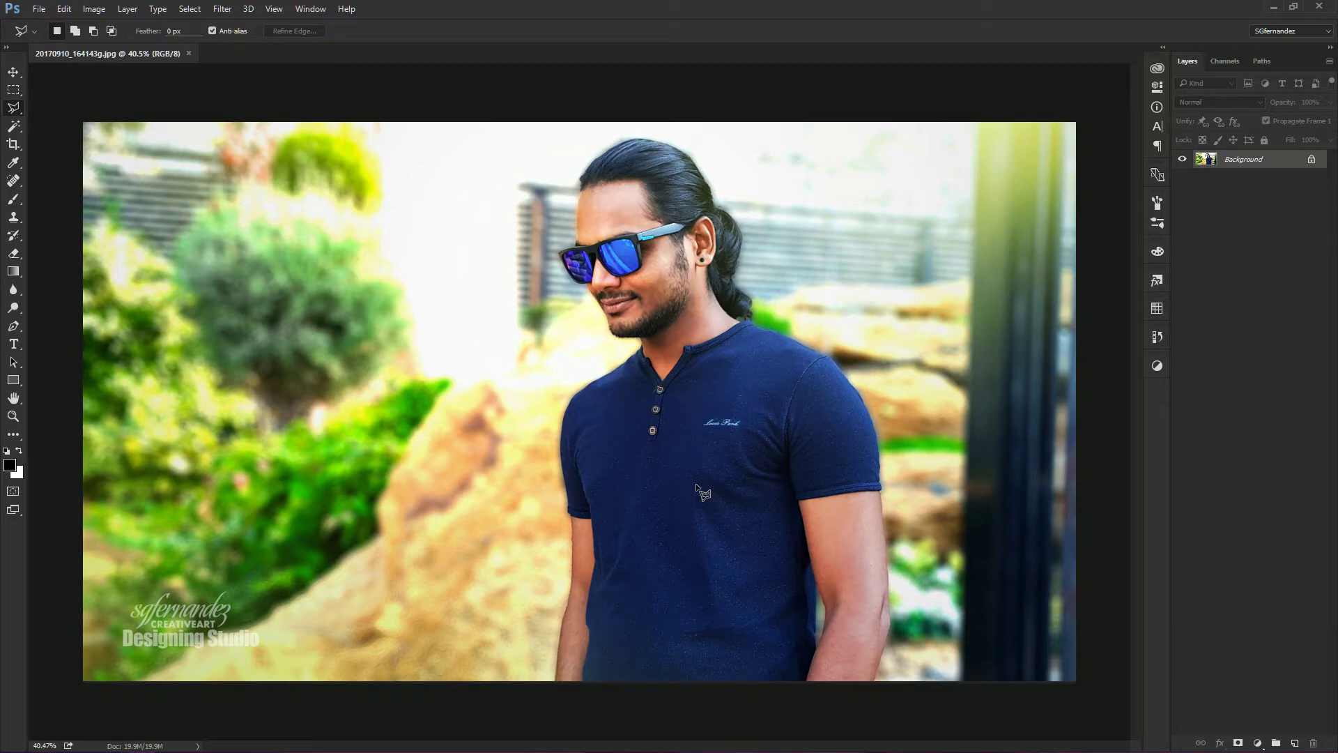
key(v)
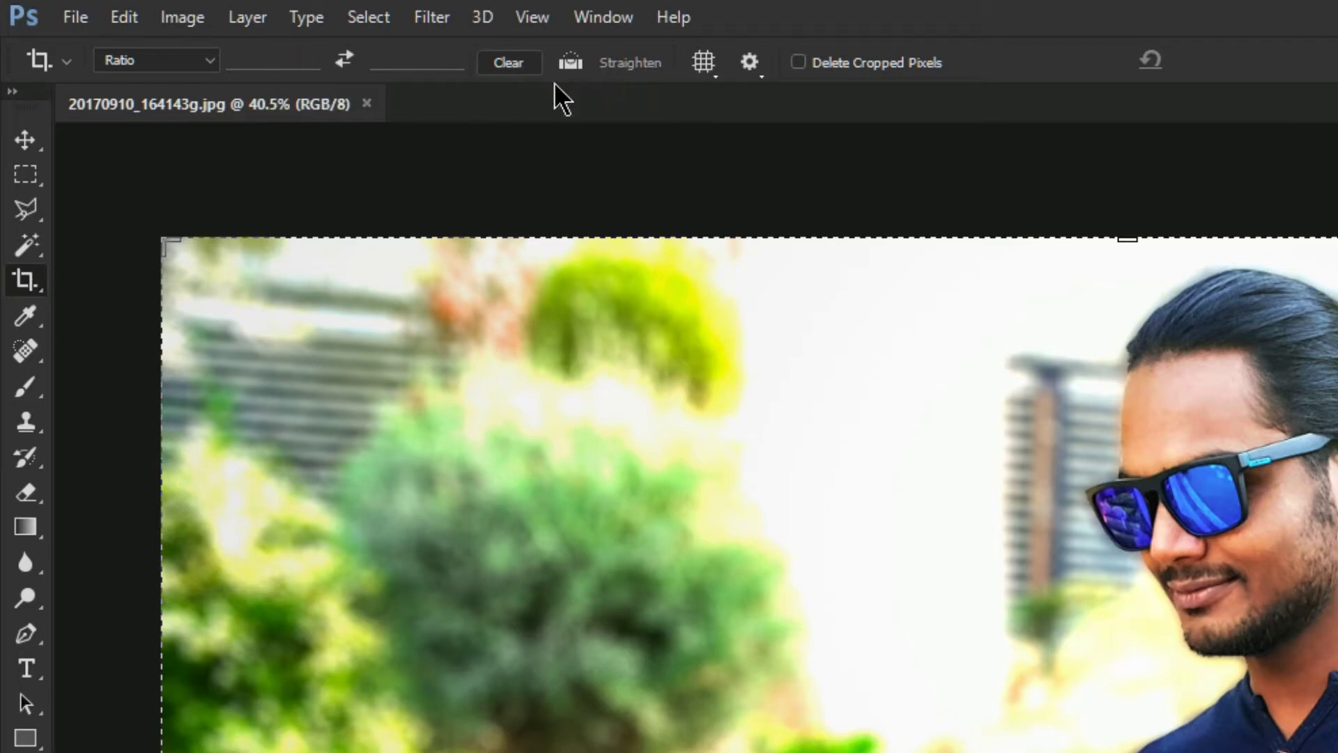
- Crop the photo to a 10 by 10 square centred on the man and commit it
click(276, 59)
text(1)
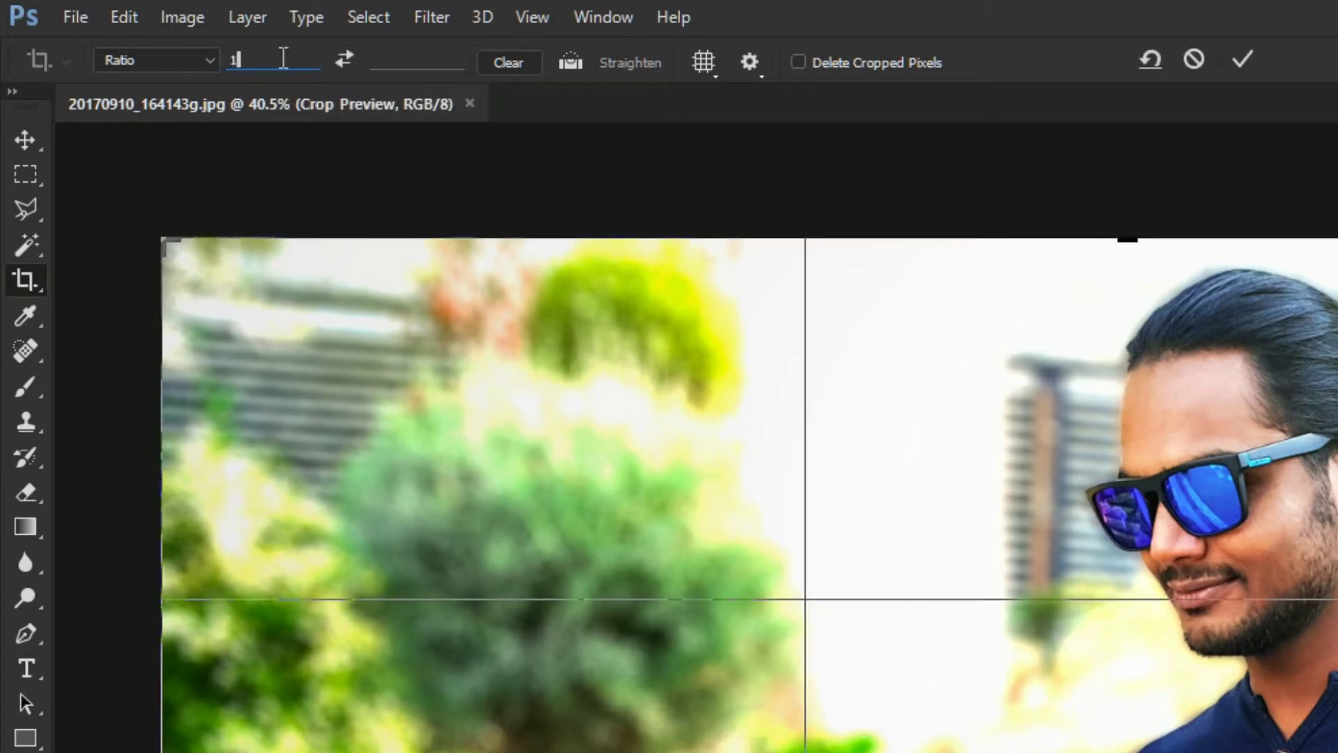
text(0)
click(403, 52)
text(10)
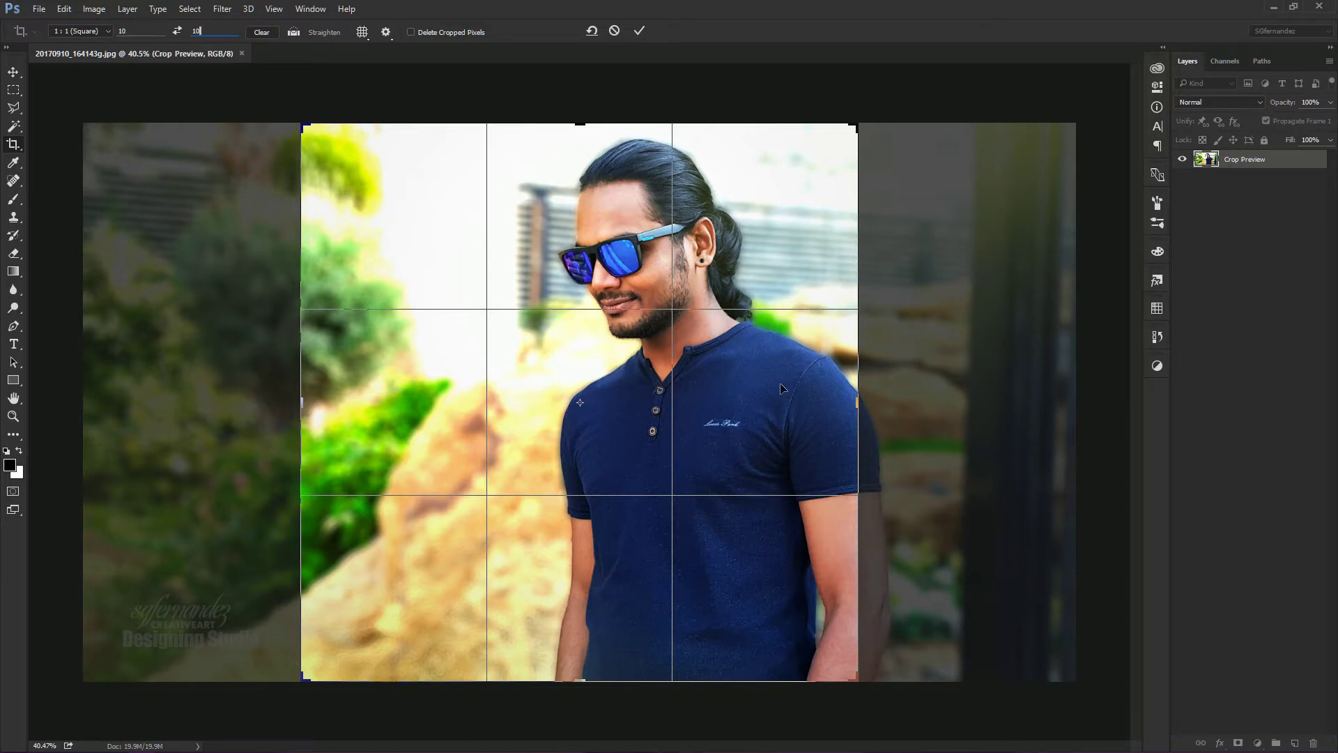
drag(739, 403, 674, 403)
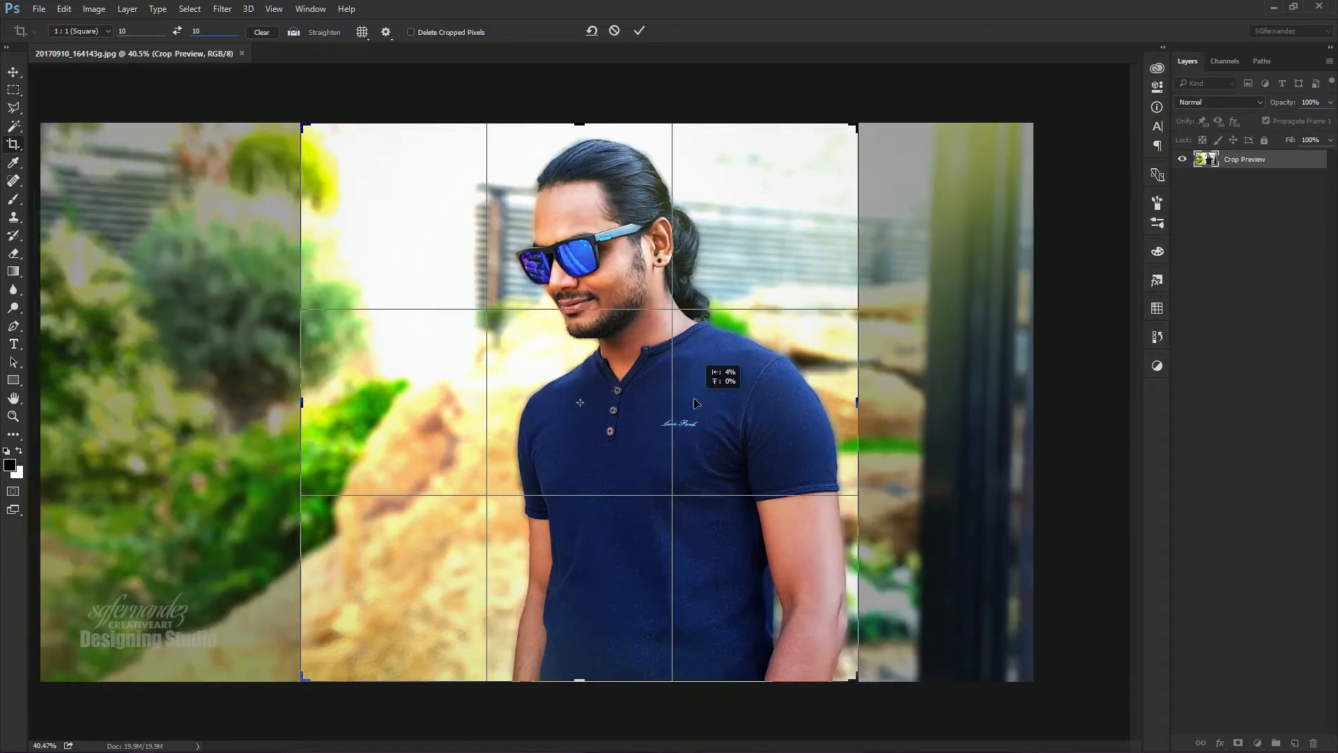
drag(673, 403, 705, 404)
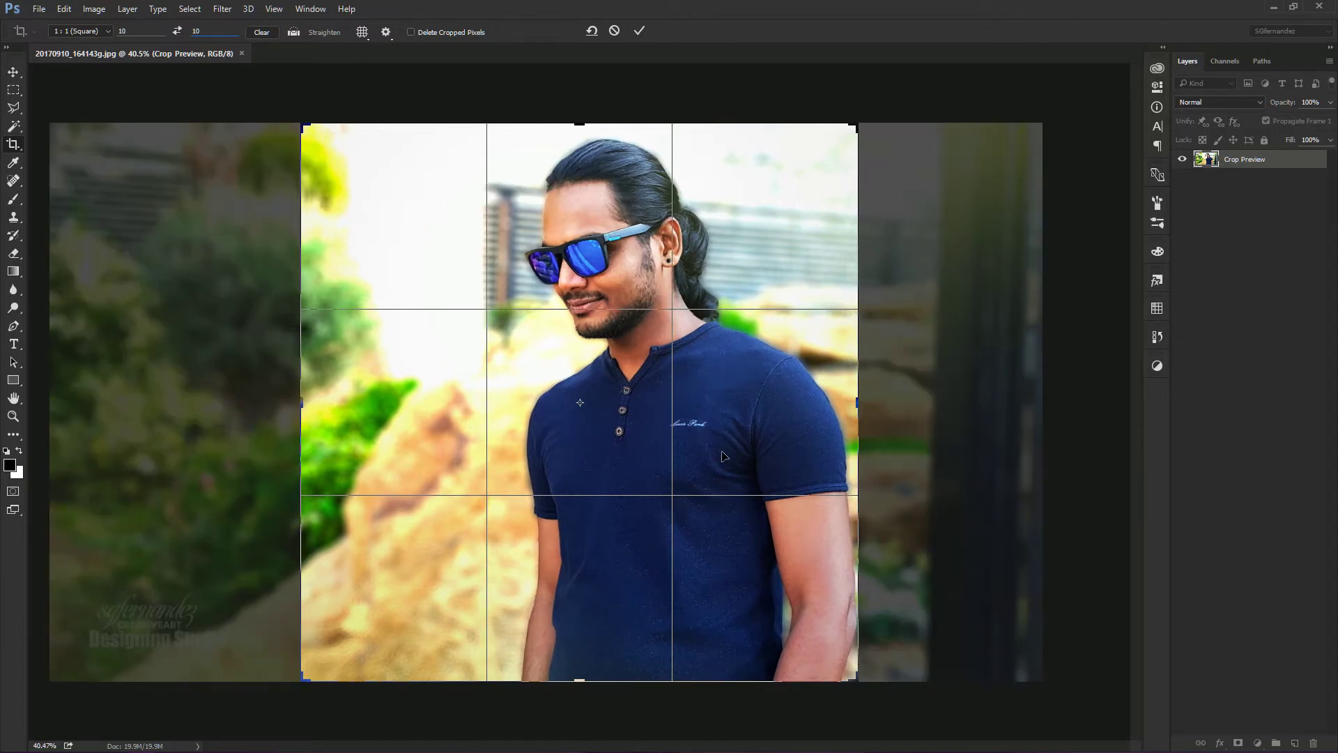
click(750, 467)
double_click(742, 454)
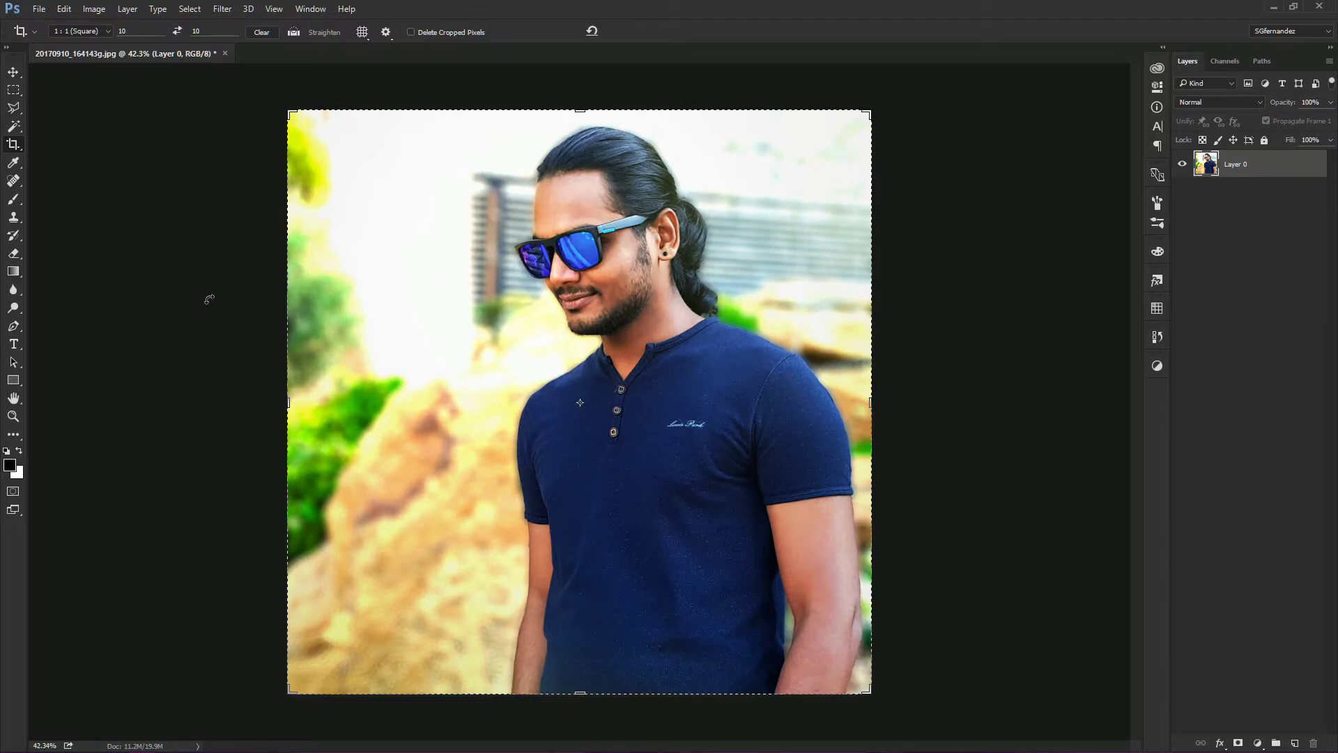
- Select the Move tool, browse the adjustment menus, then bring up the fill/adjustment layer list
click(14, 75)
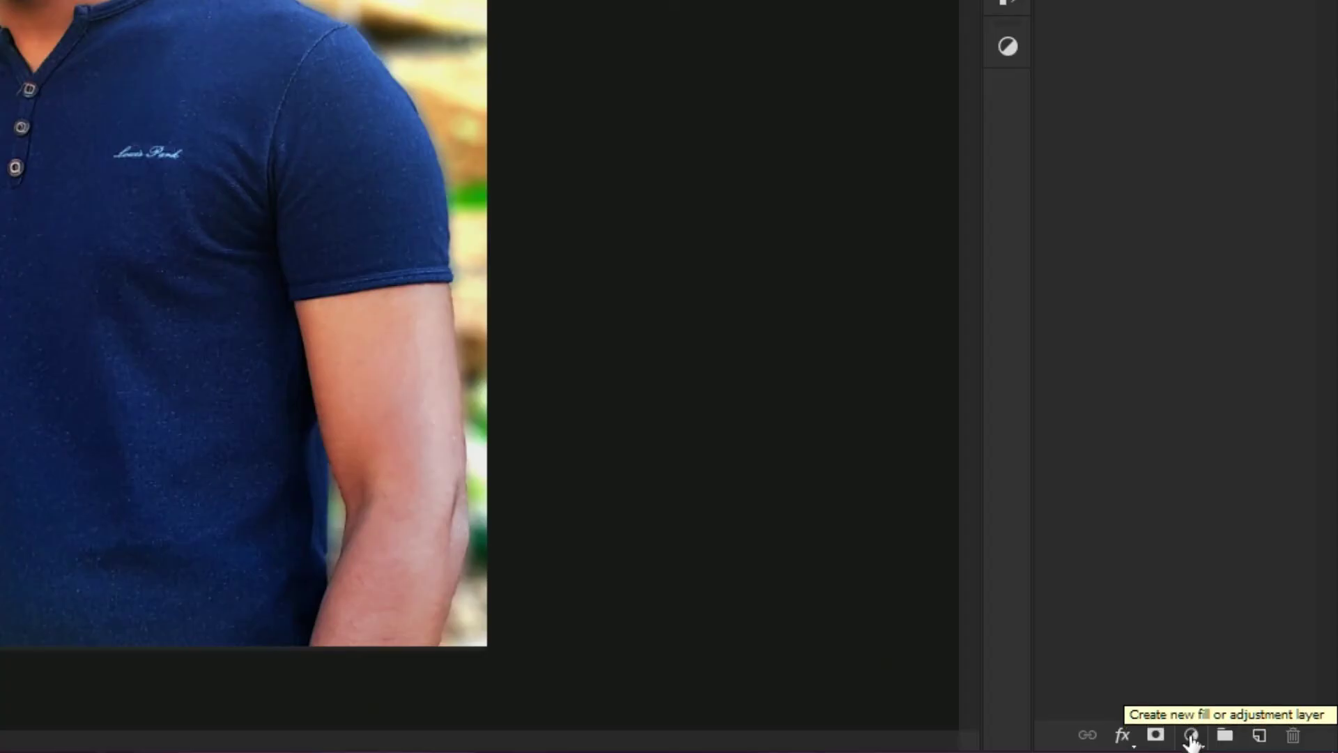
click(1191, 736)
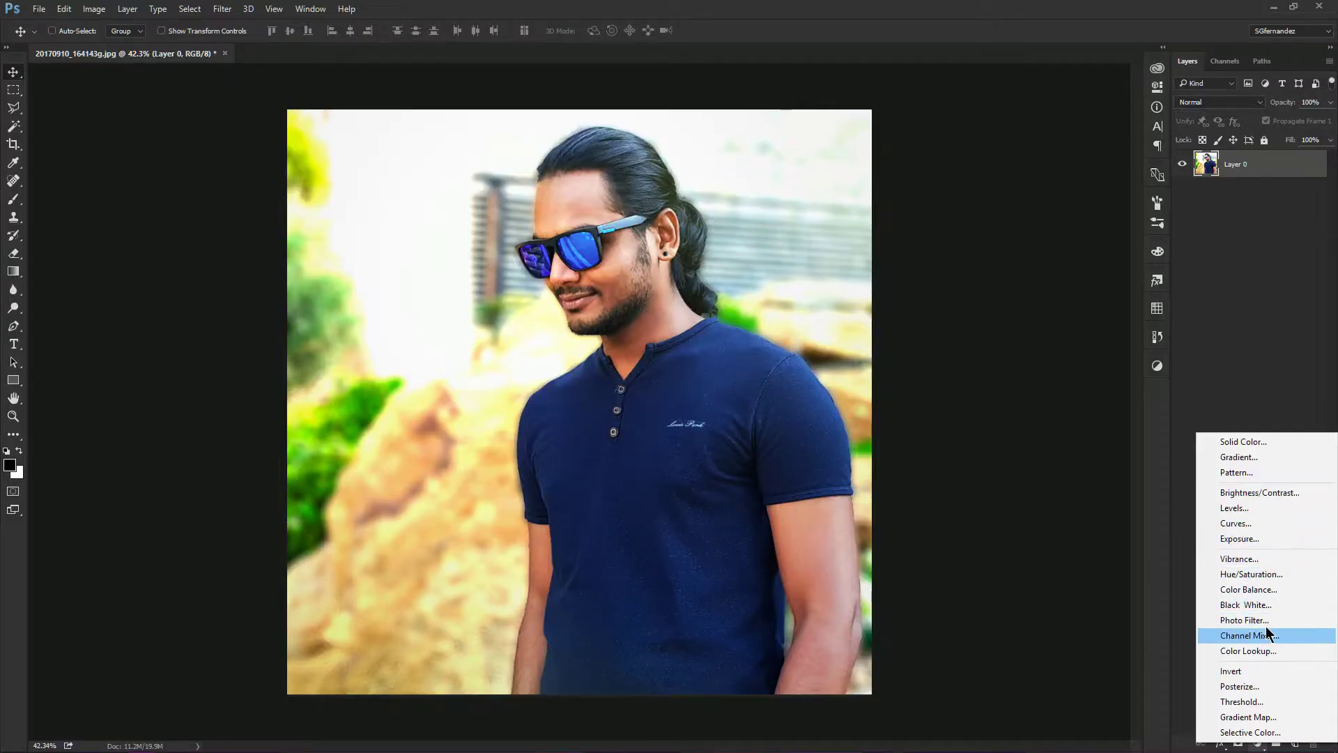
click(1245, 389)
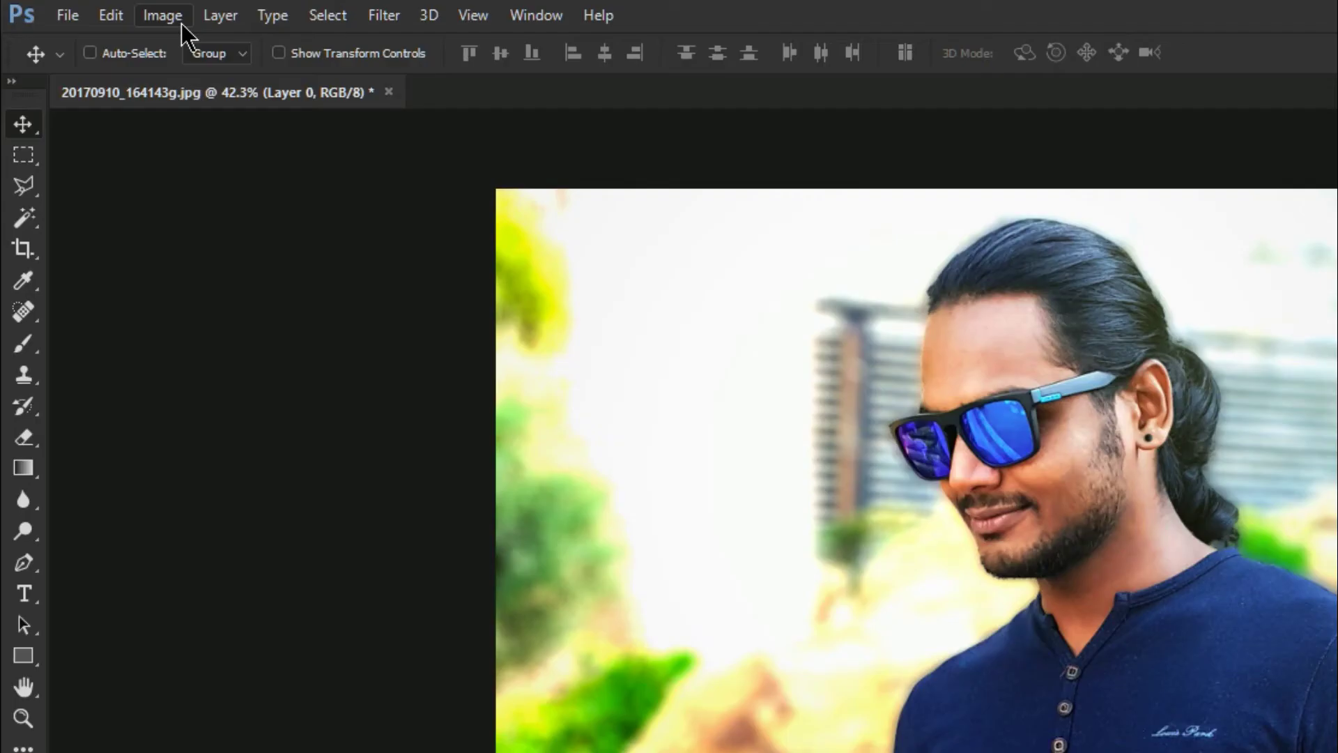
click(97, 11)
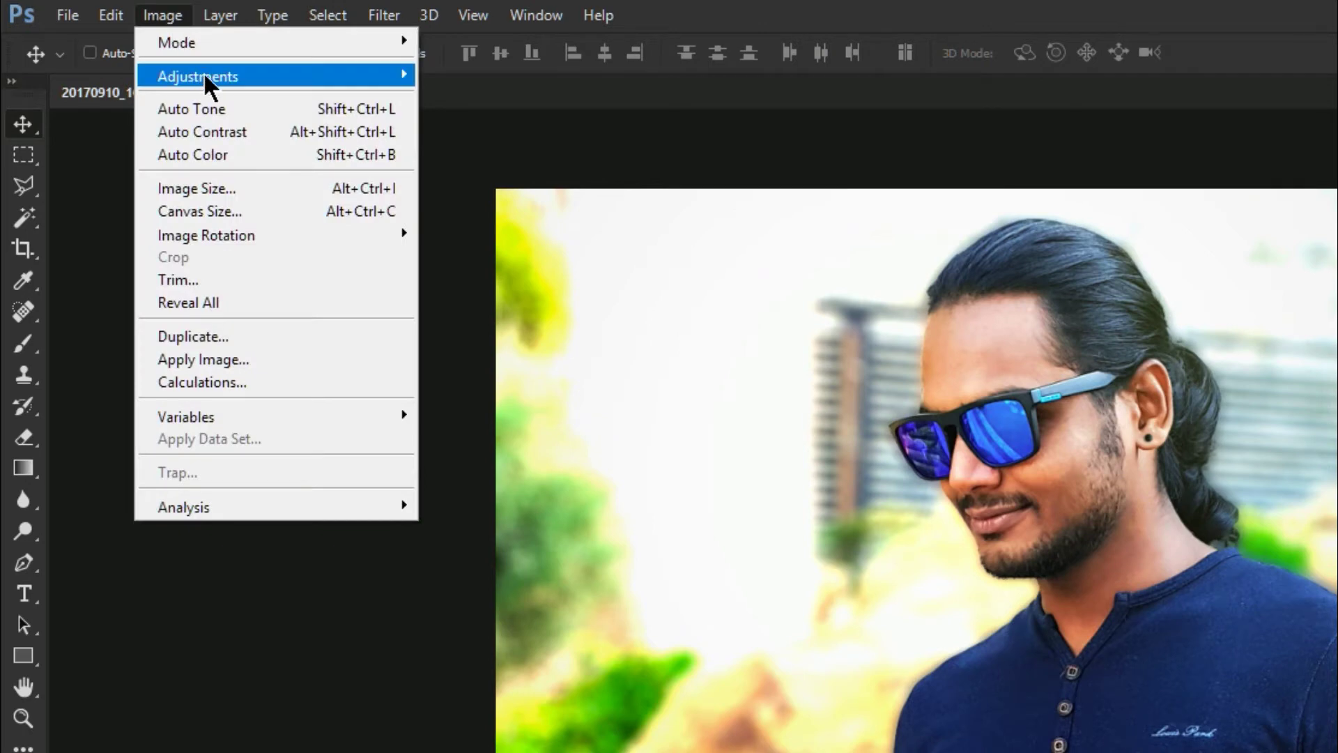
mouse_move(115, 44)
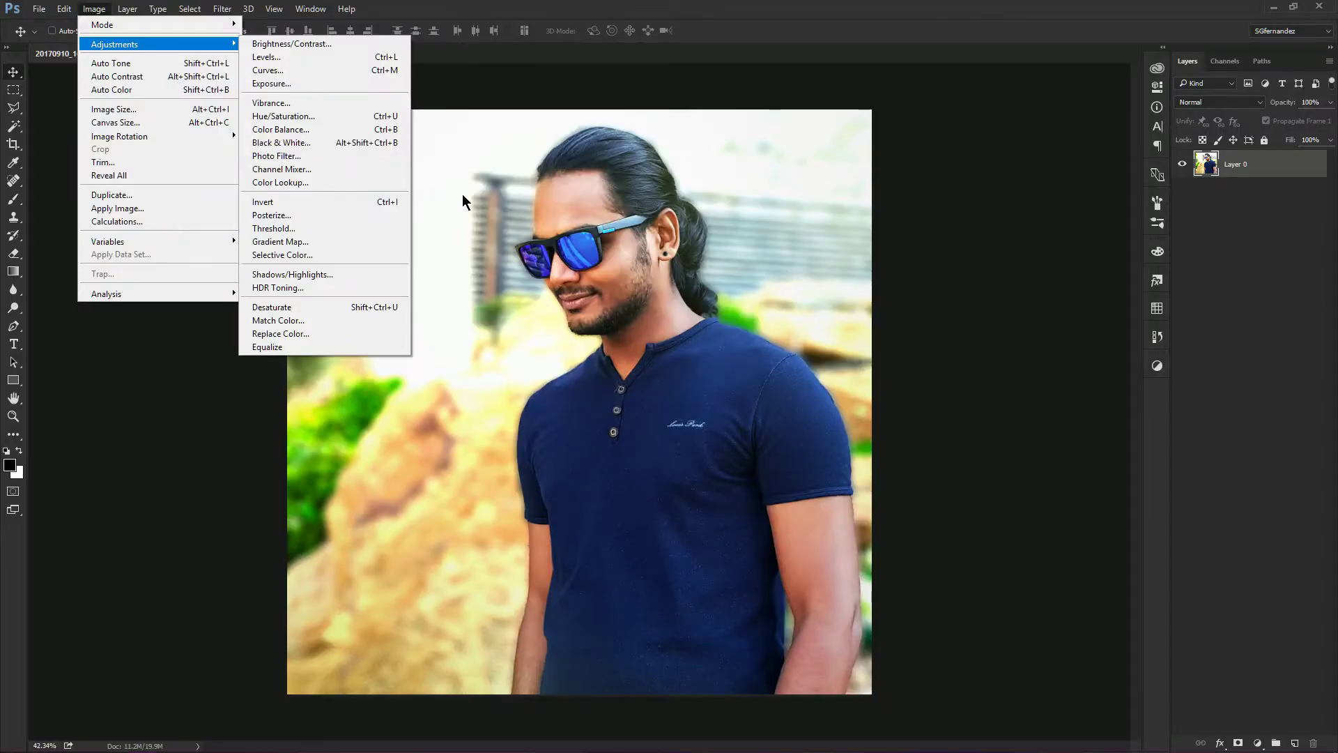
click(1243, 417)
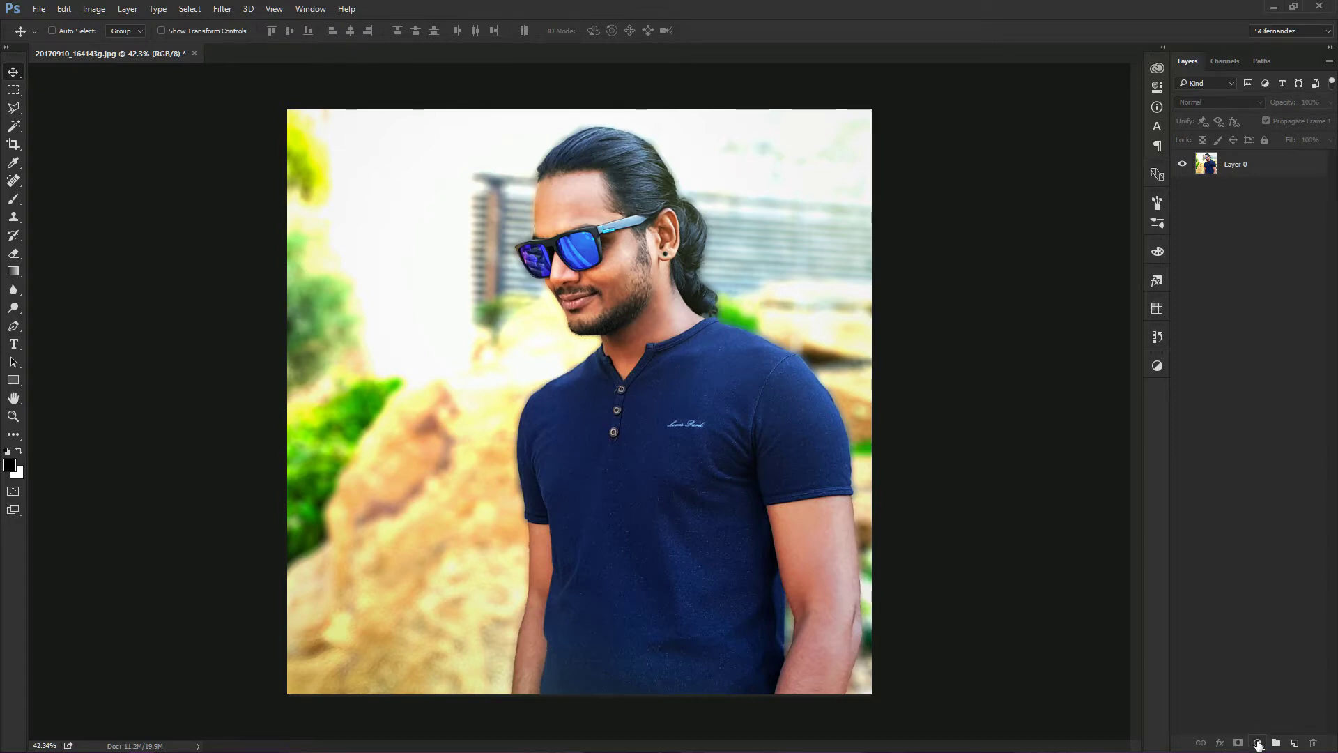
click(1258, 744)
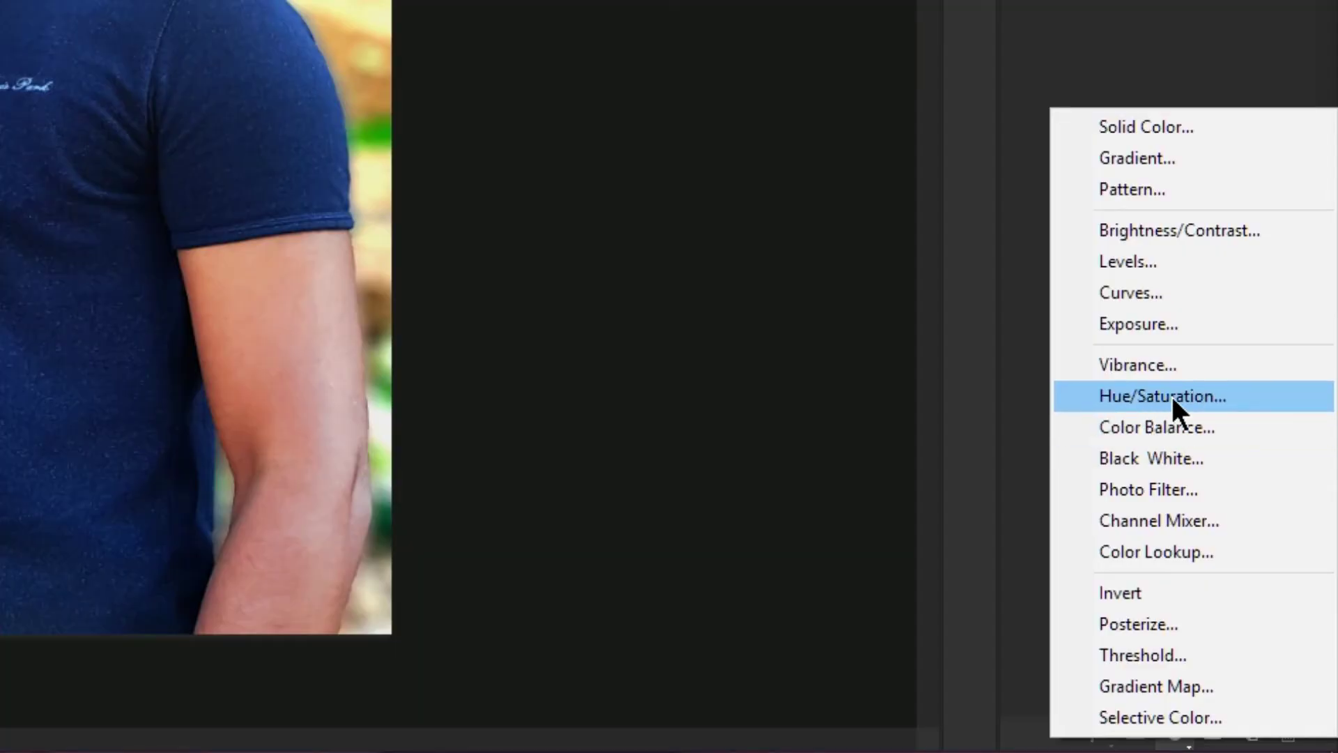
- Add a Cyanotype-preset Hue/Saturation adjustment layer and set its opacity to 50%
click(1172, 396)
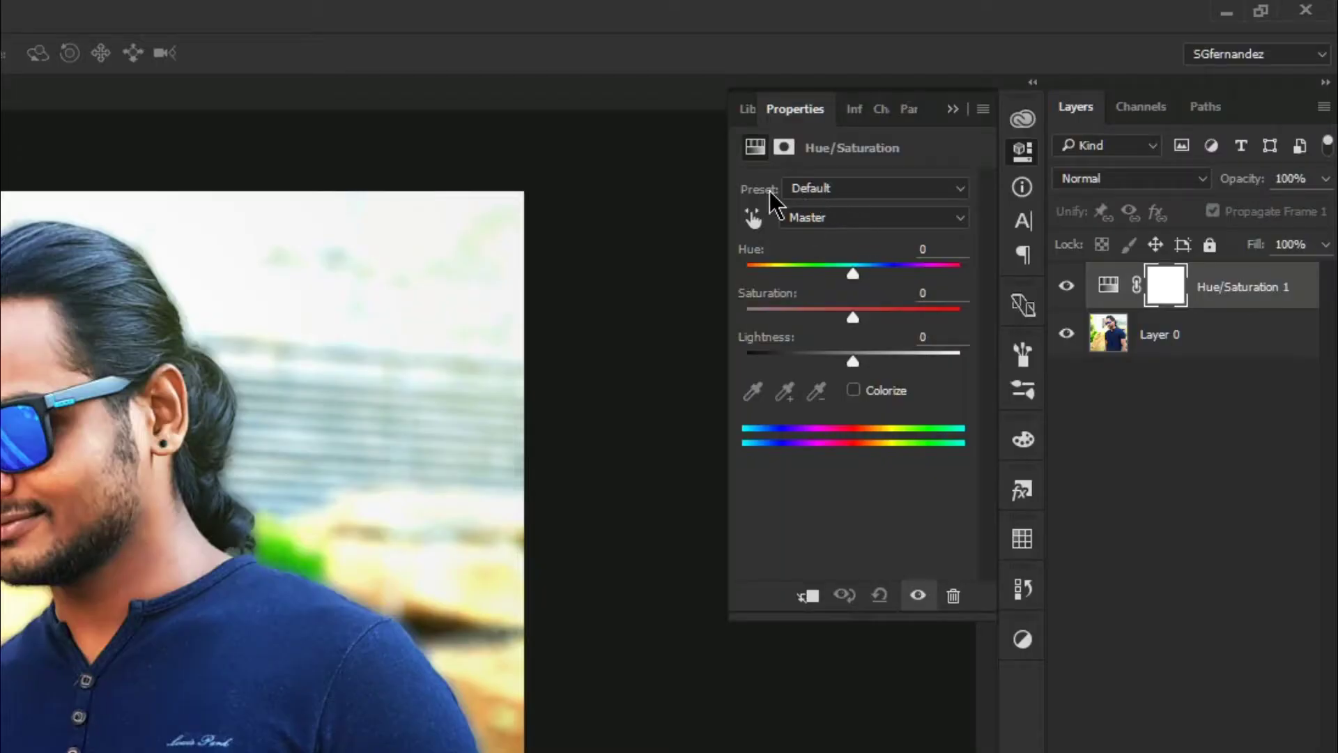
click(835, 189)
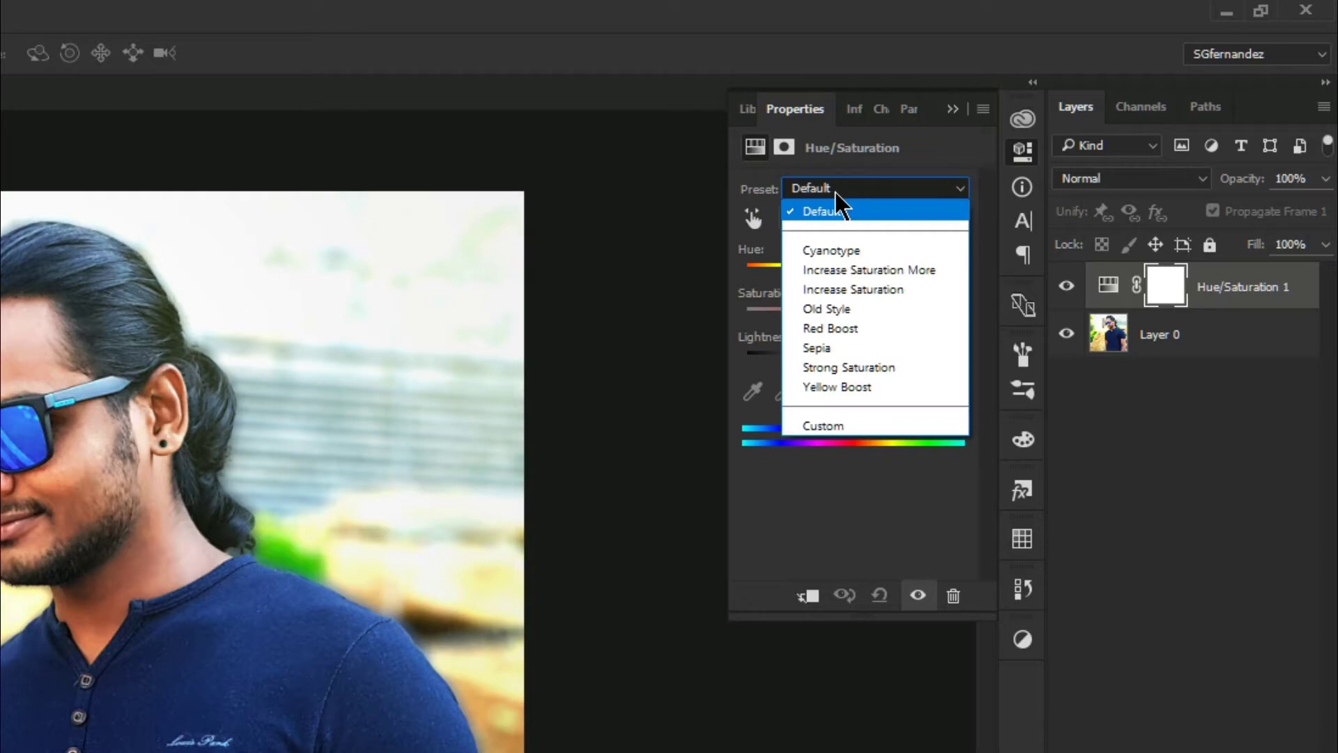
click(857, 249)
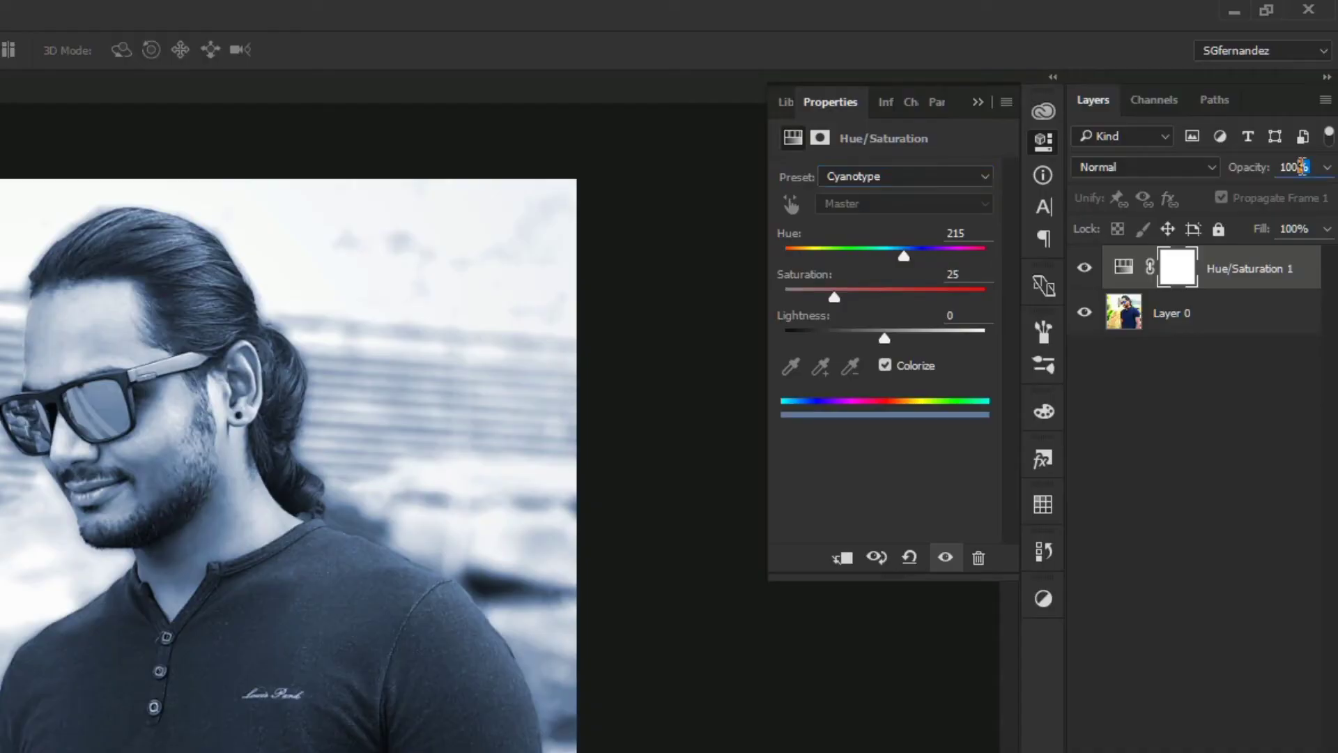
click(1312, 104)
text(5)
key(Return)
text(0)
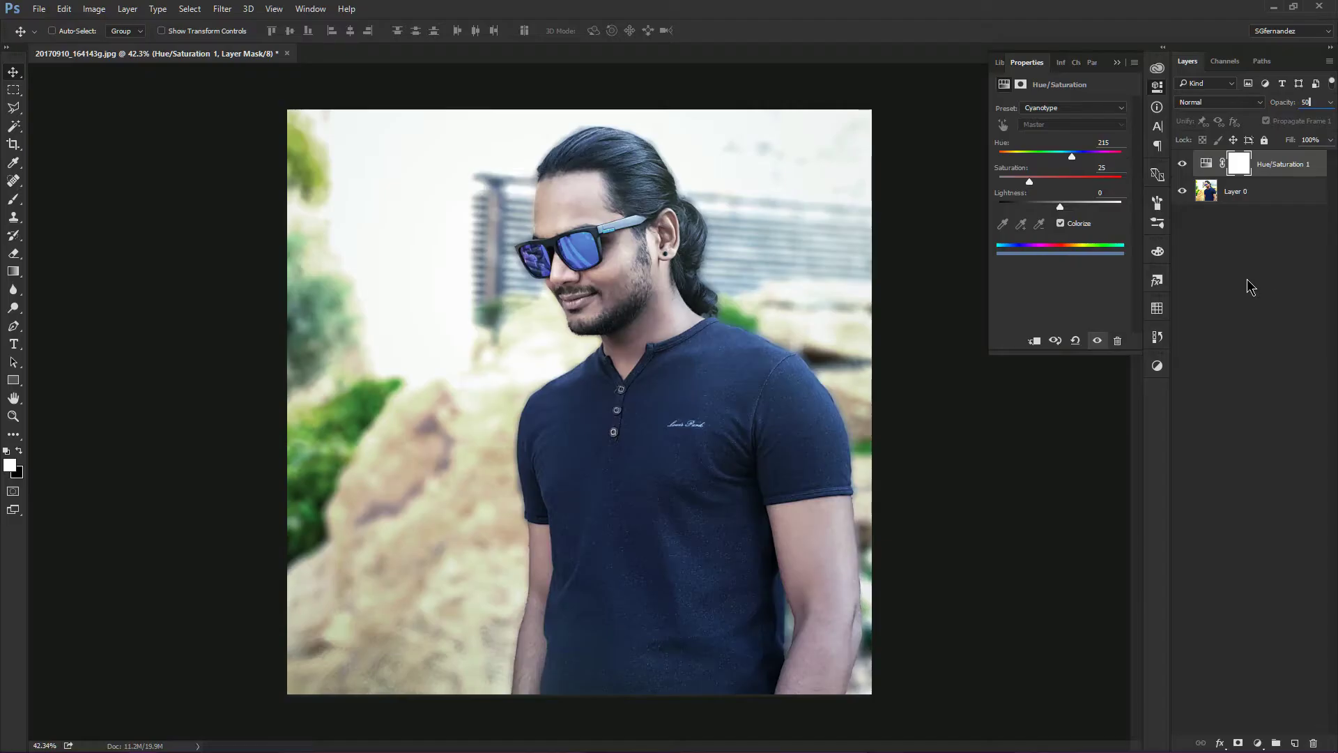
click(1248, 279)
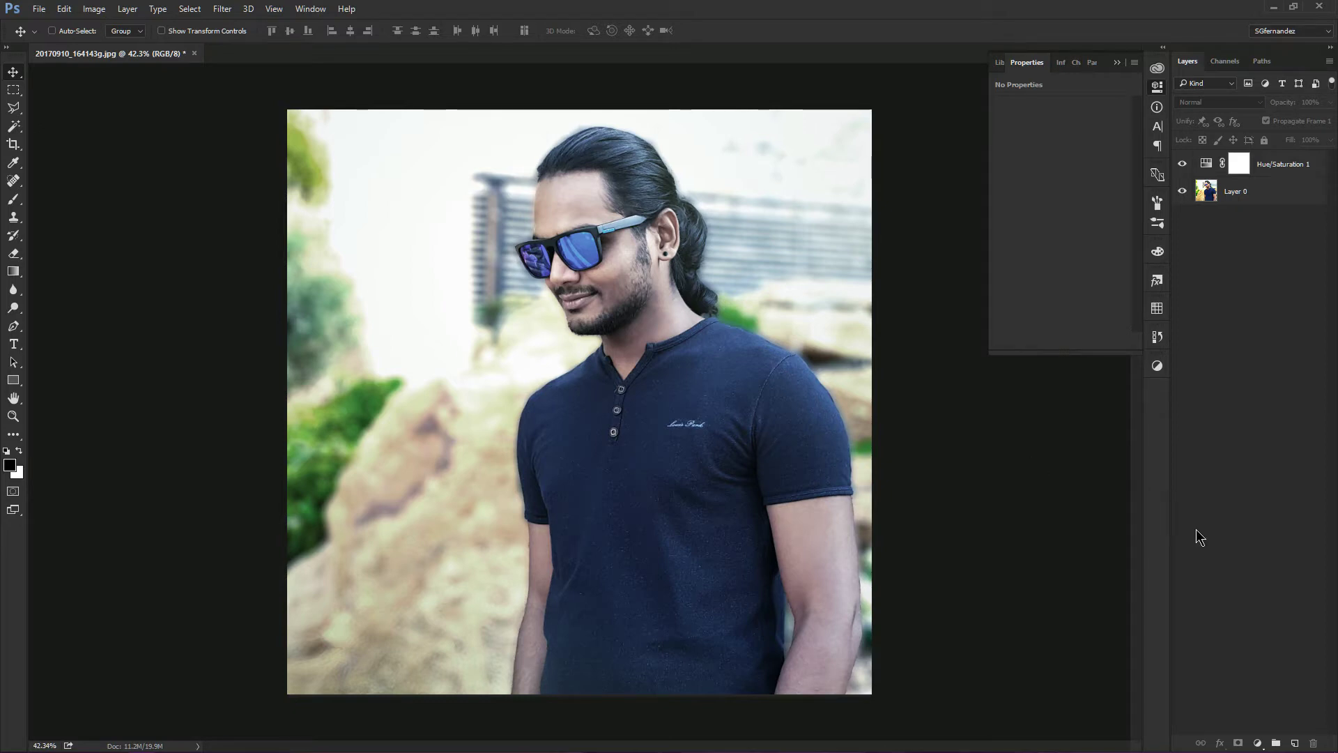
- Add a Black & White adjustment layer above Hue/Saturation 1 with 25% opacity
click(1260, 742)
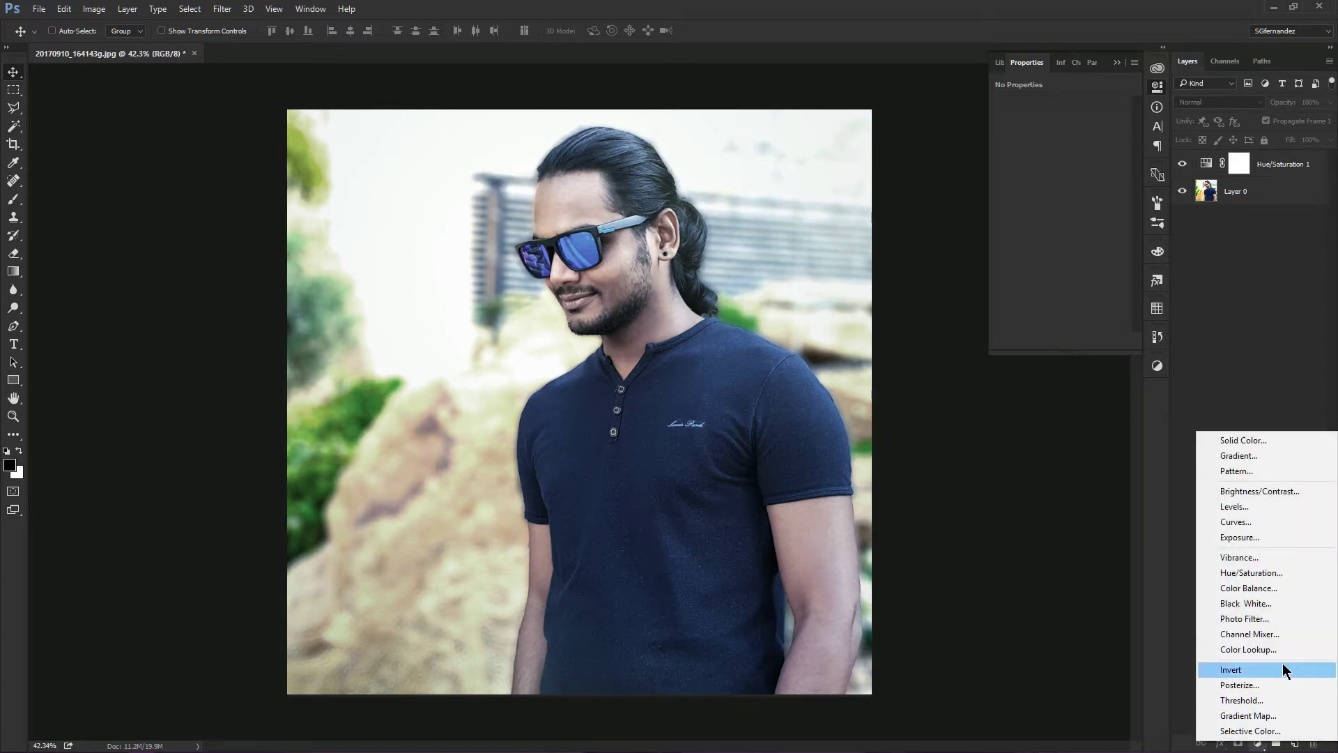
click(1268, 602)
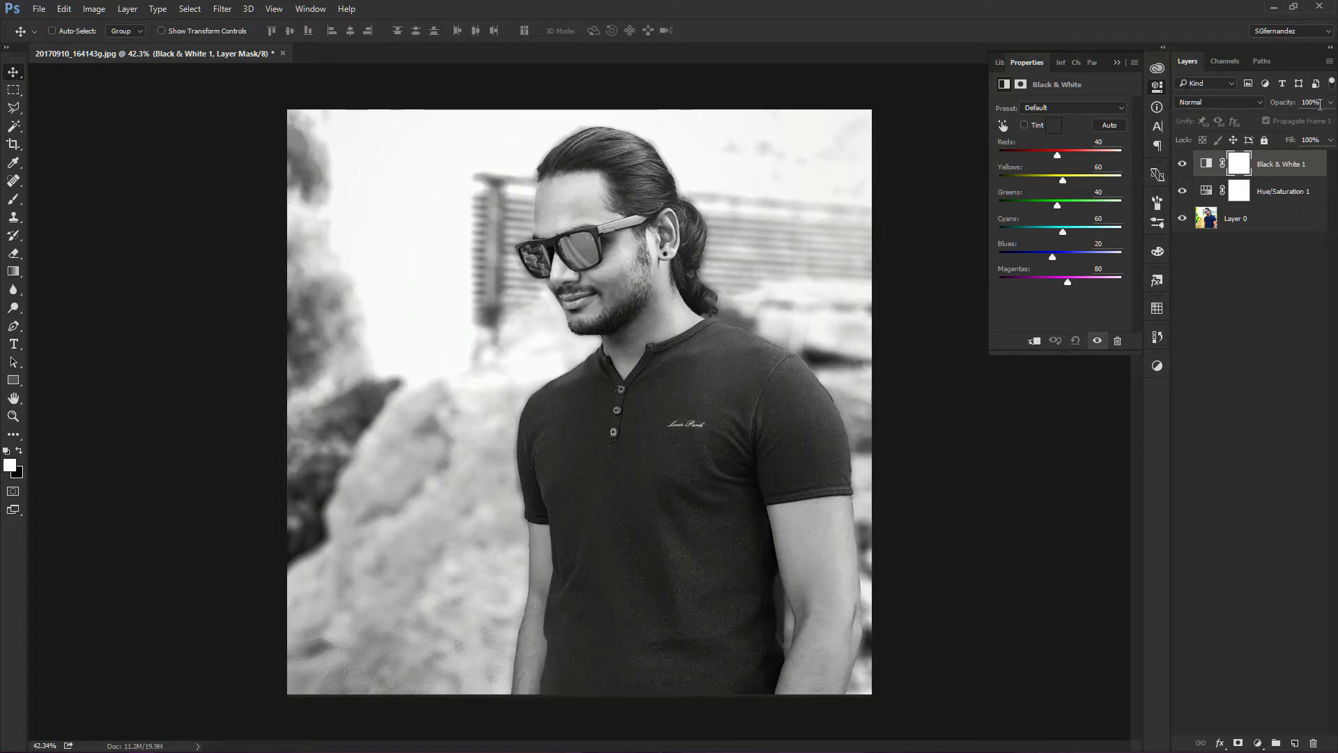
drag(1321, 102, 1278, 108)
text(25)
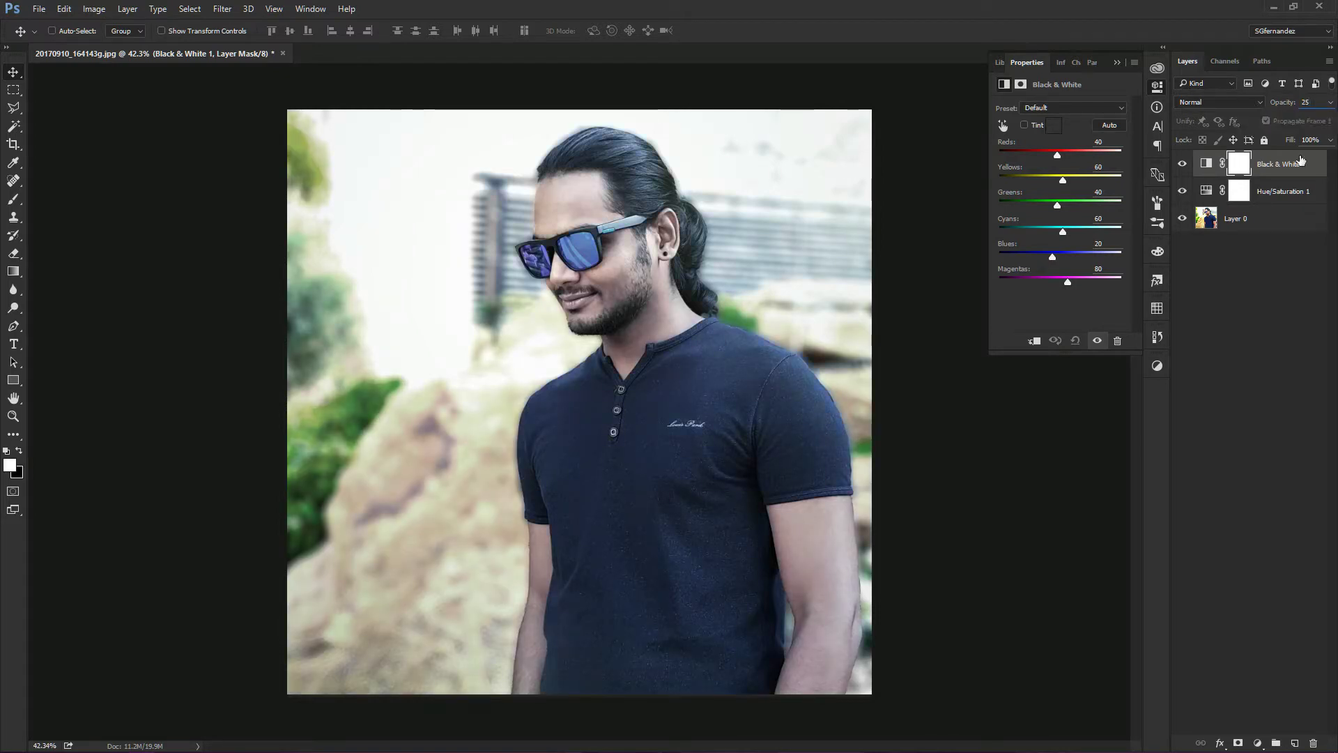
click(1280, 323)
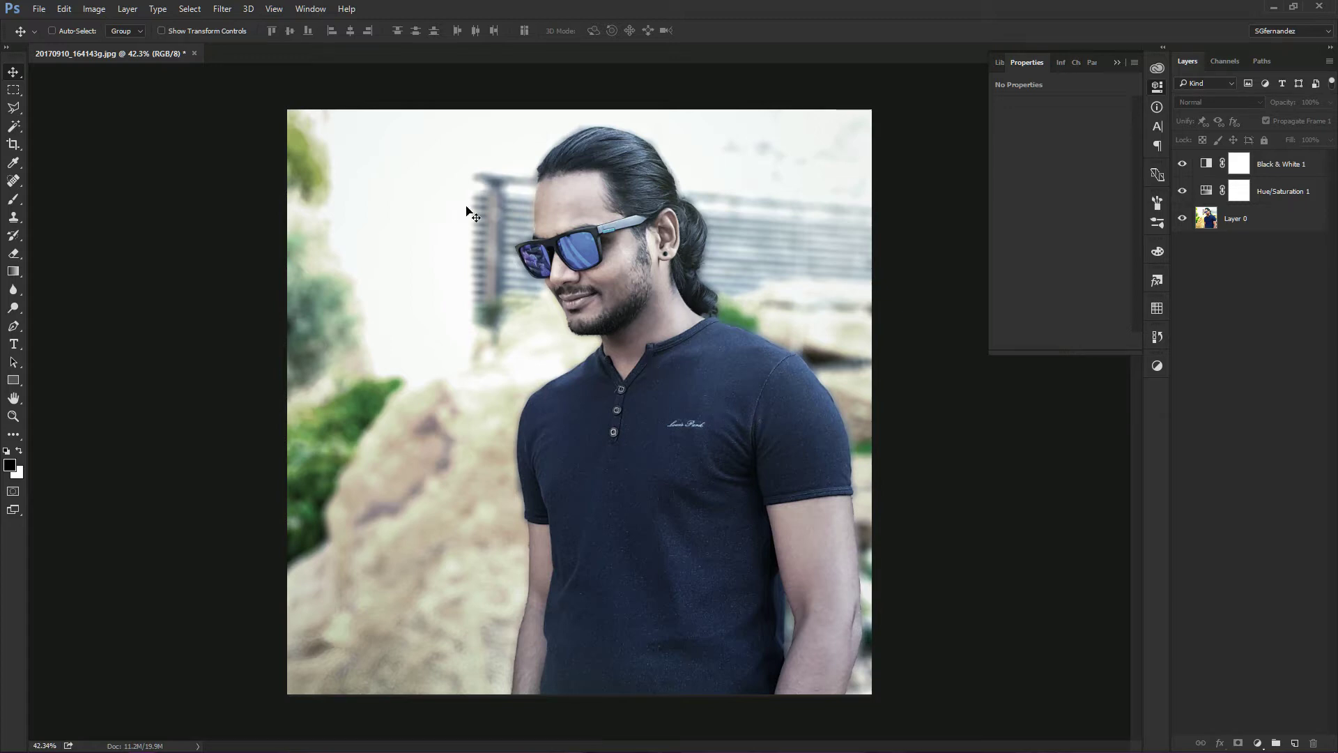
- Show the Timeline panel from the Window menu and create a video timeline from the layers
click(306, 10)
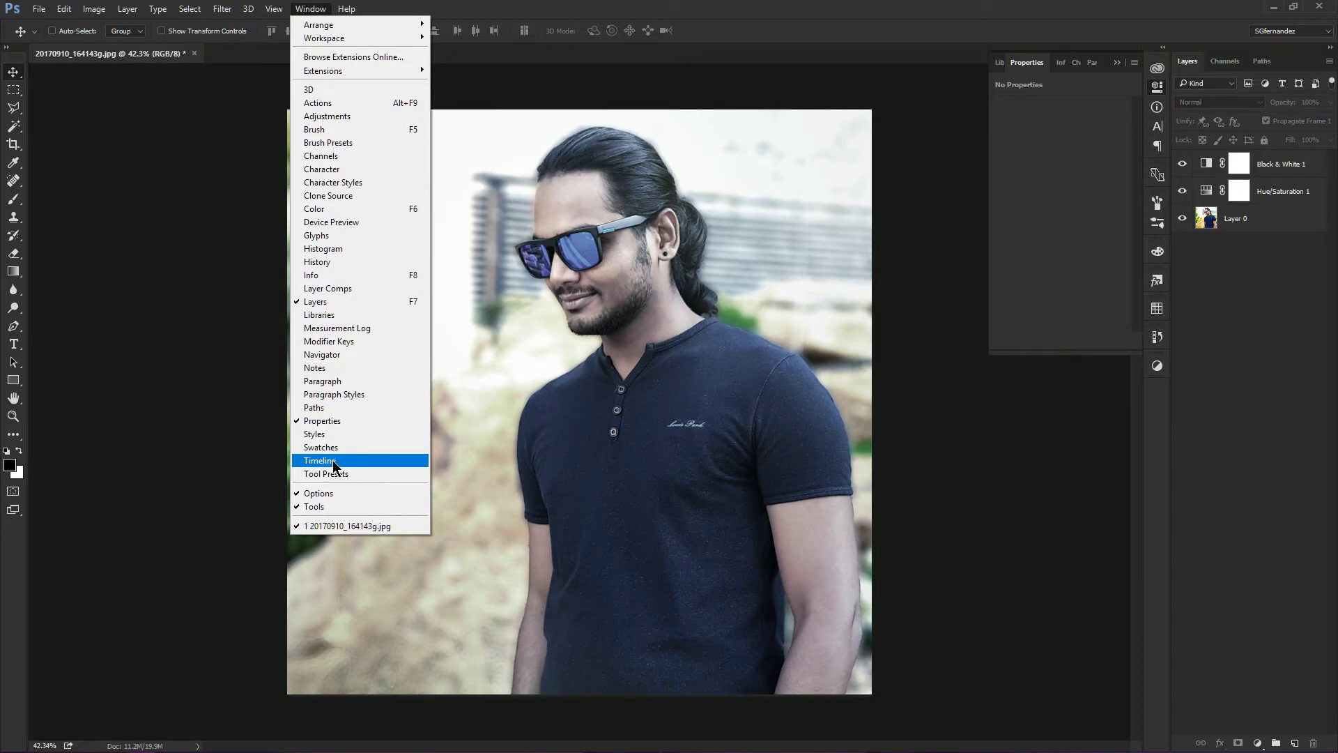
click(333, 460)
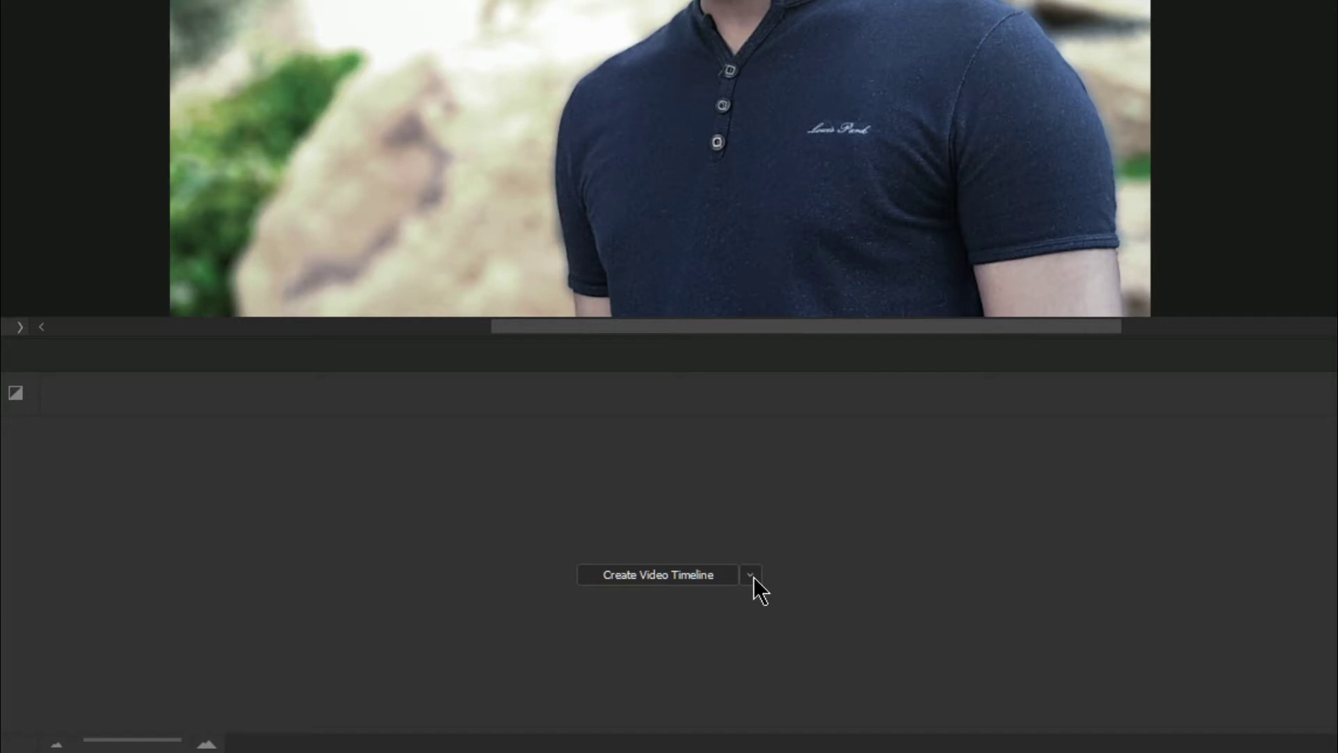
click(750, 576)
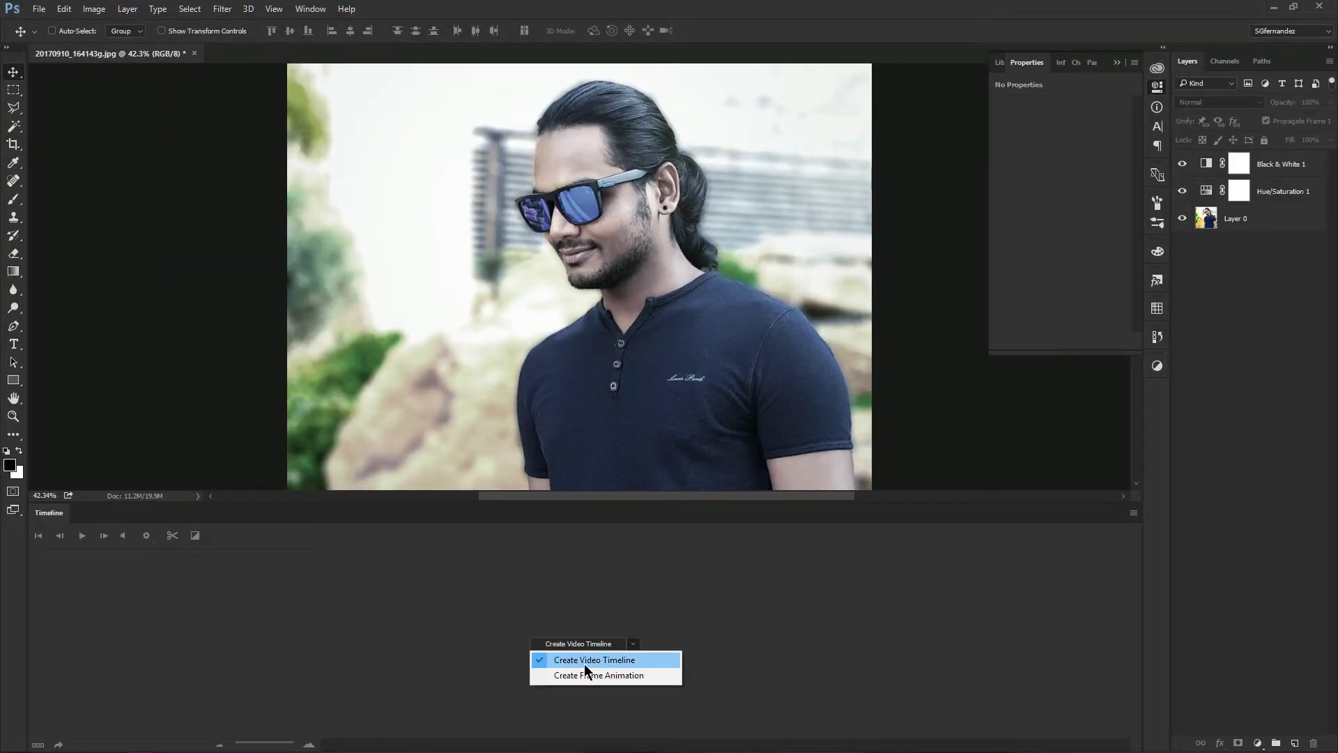
click(616, 660)
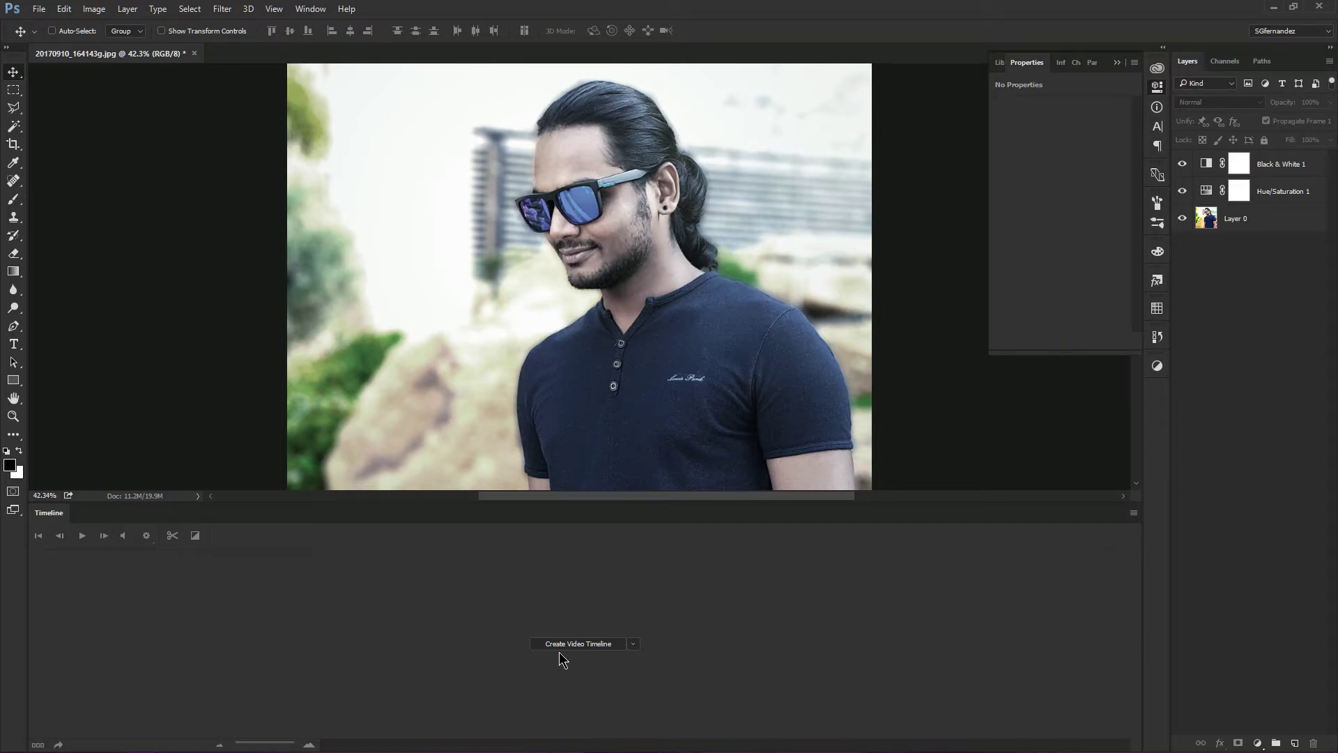
click(602, 651)
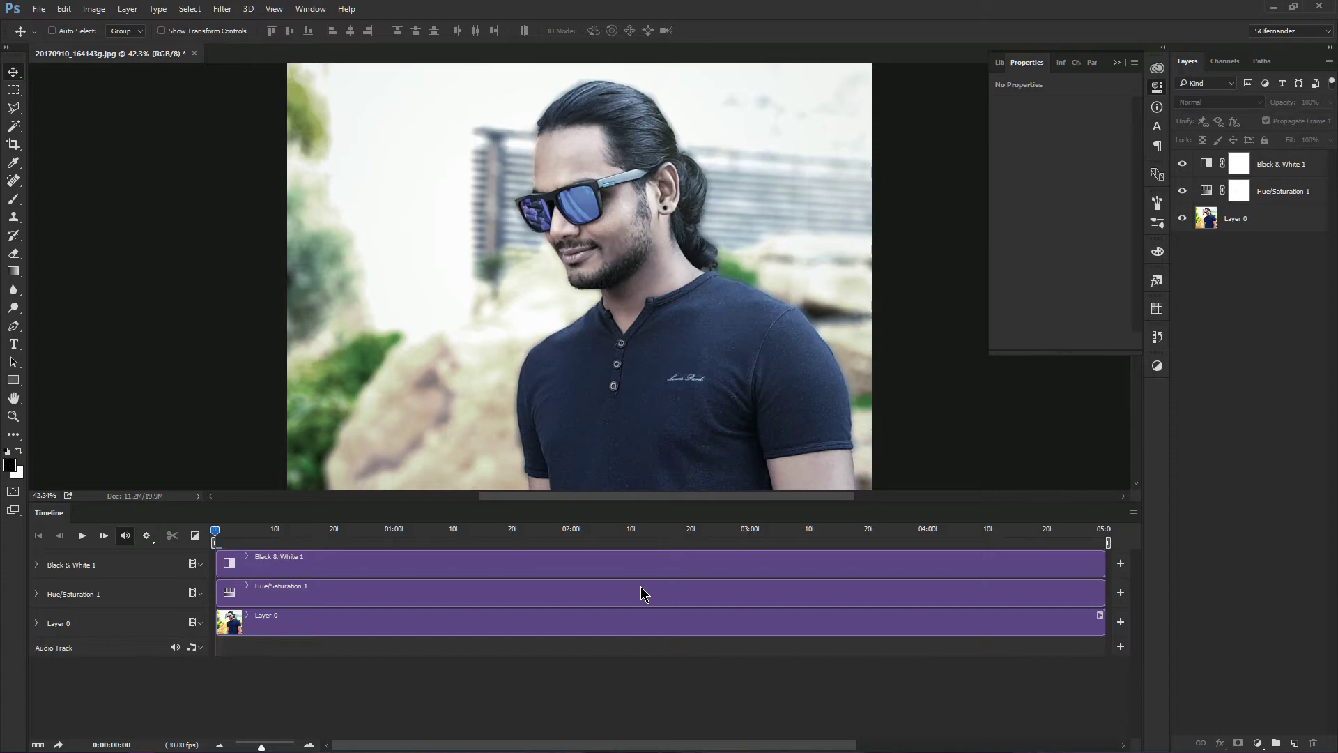
- Open the Windows Start menu
key(super)
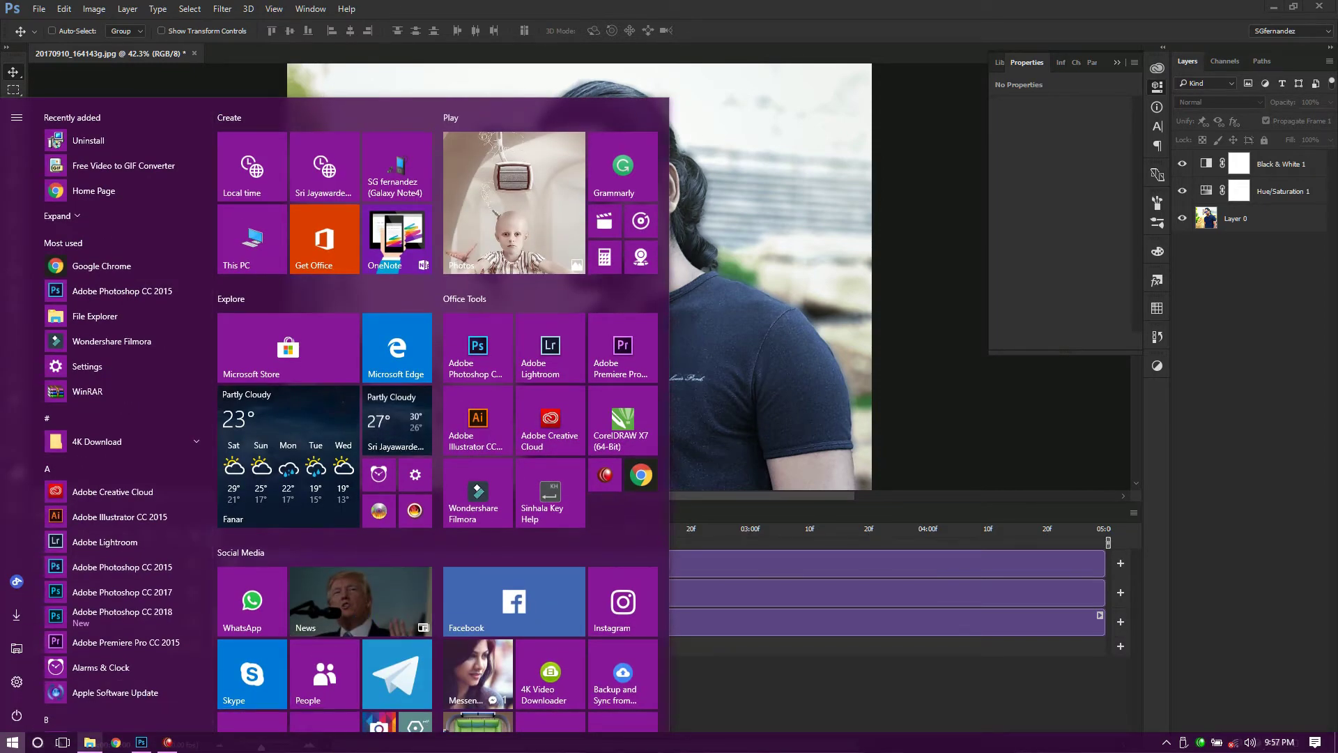
mouse_move(90, 742)
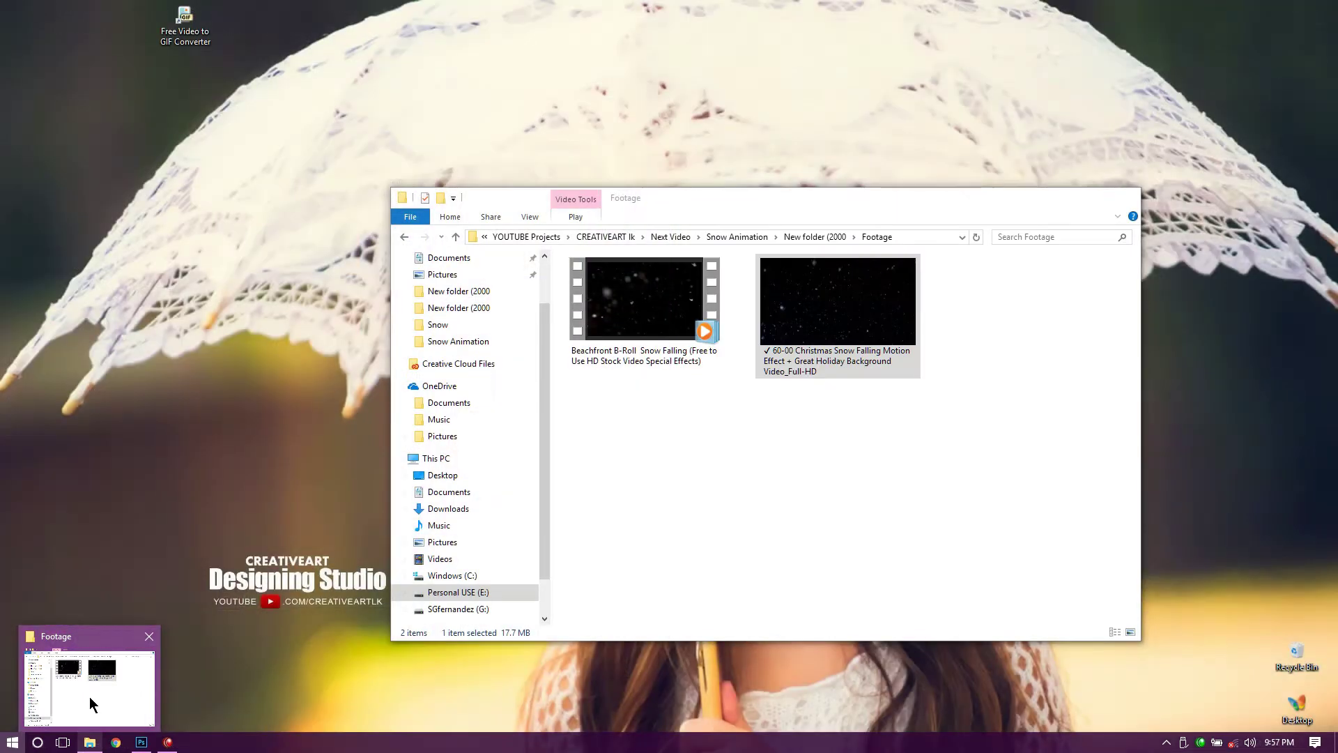
- Play both snow-falling clips from the Footage folder to preview them
click(92, 703)
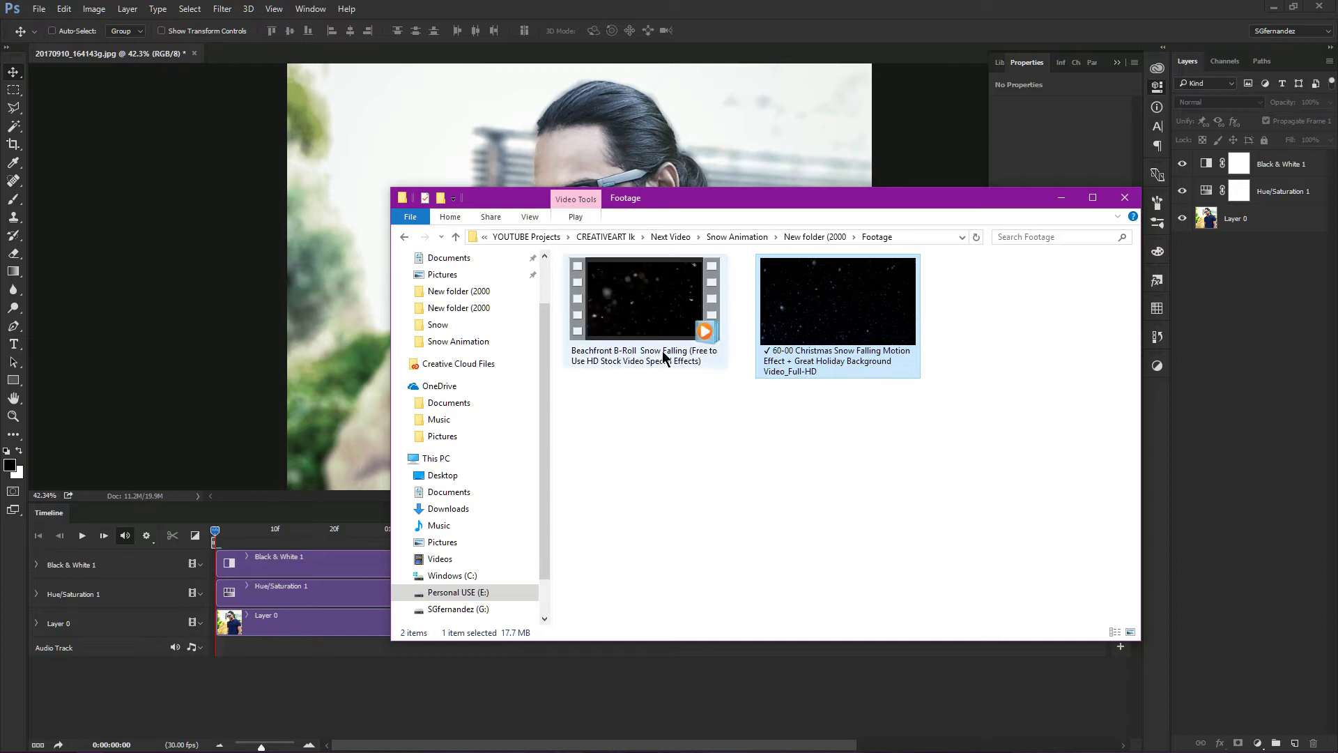
double_click(662, 324)
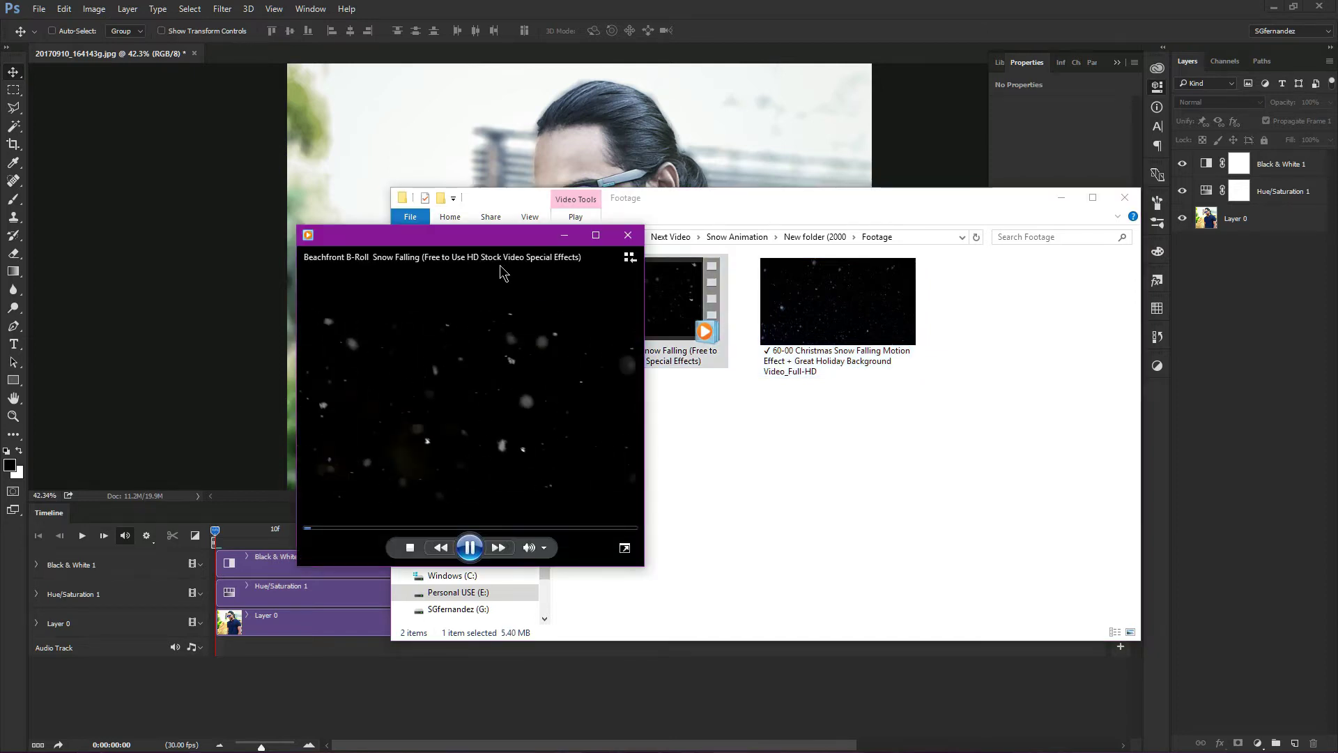
drag(625, 305, 411, 239)
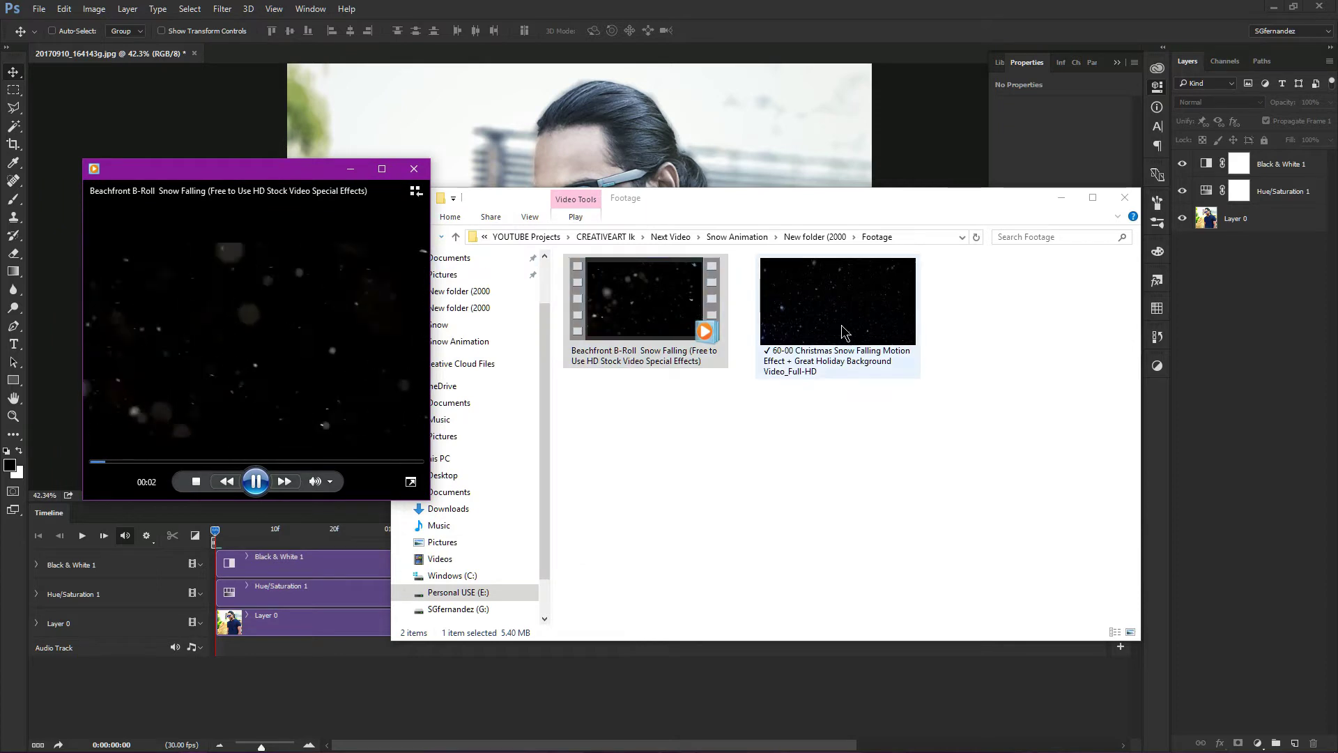
double_click(837, 301)
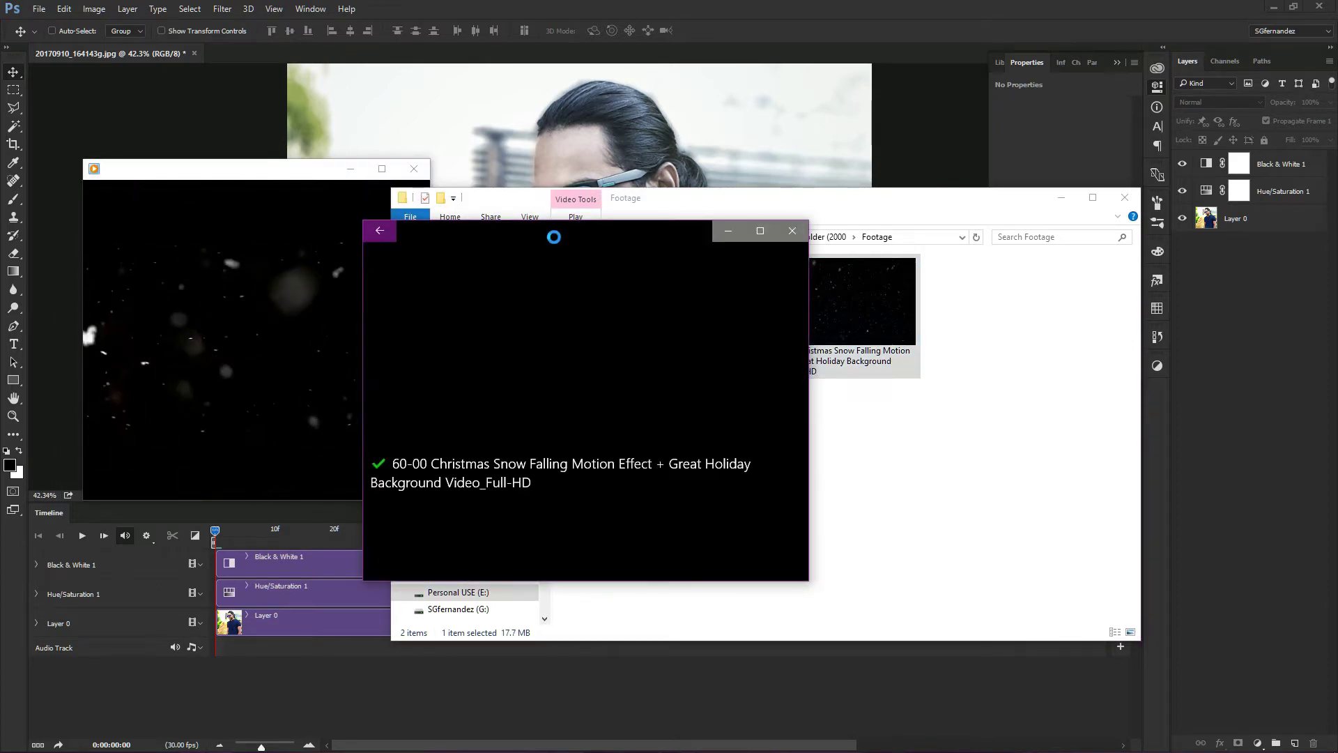
- Minimize the Footage folder, watch both clips, then close both video players
click(579, 213)
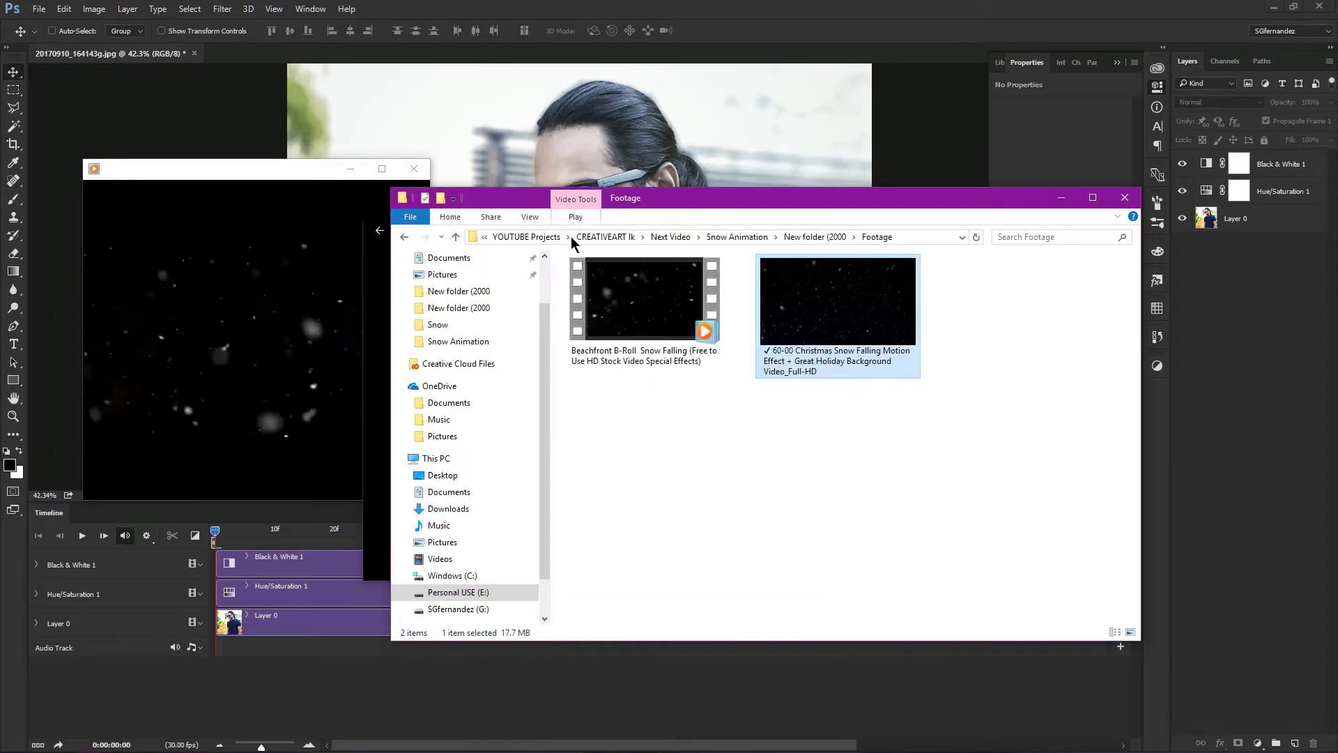
right_click(727, 202)
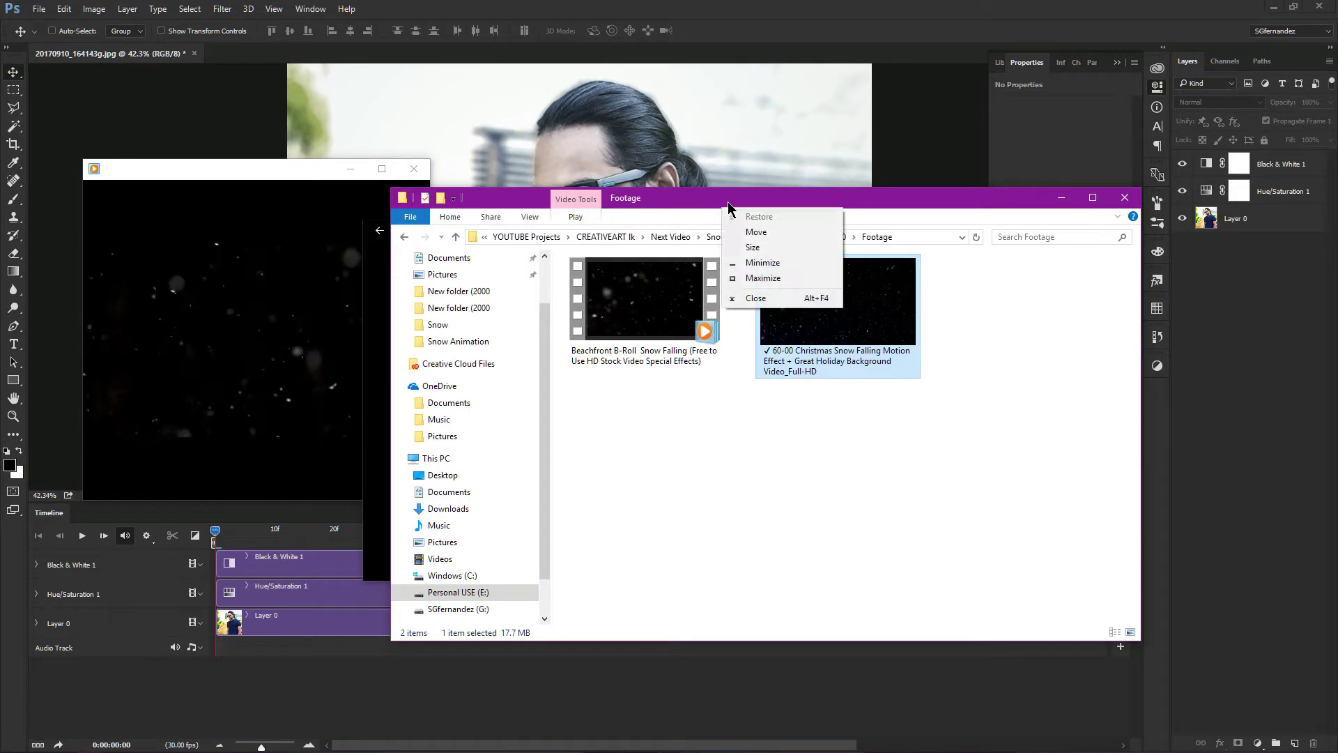
click(770, 254)
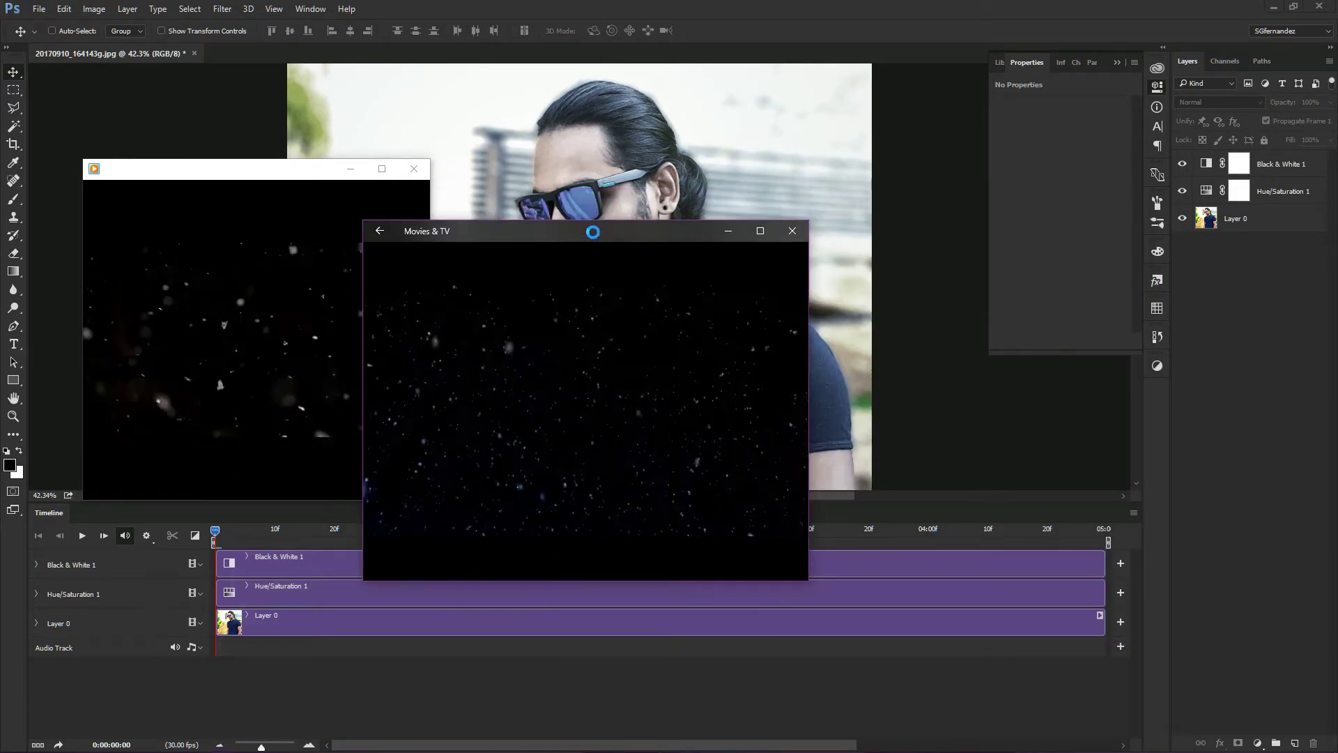
drag(590, 232, 679, 167)
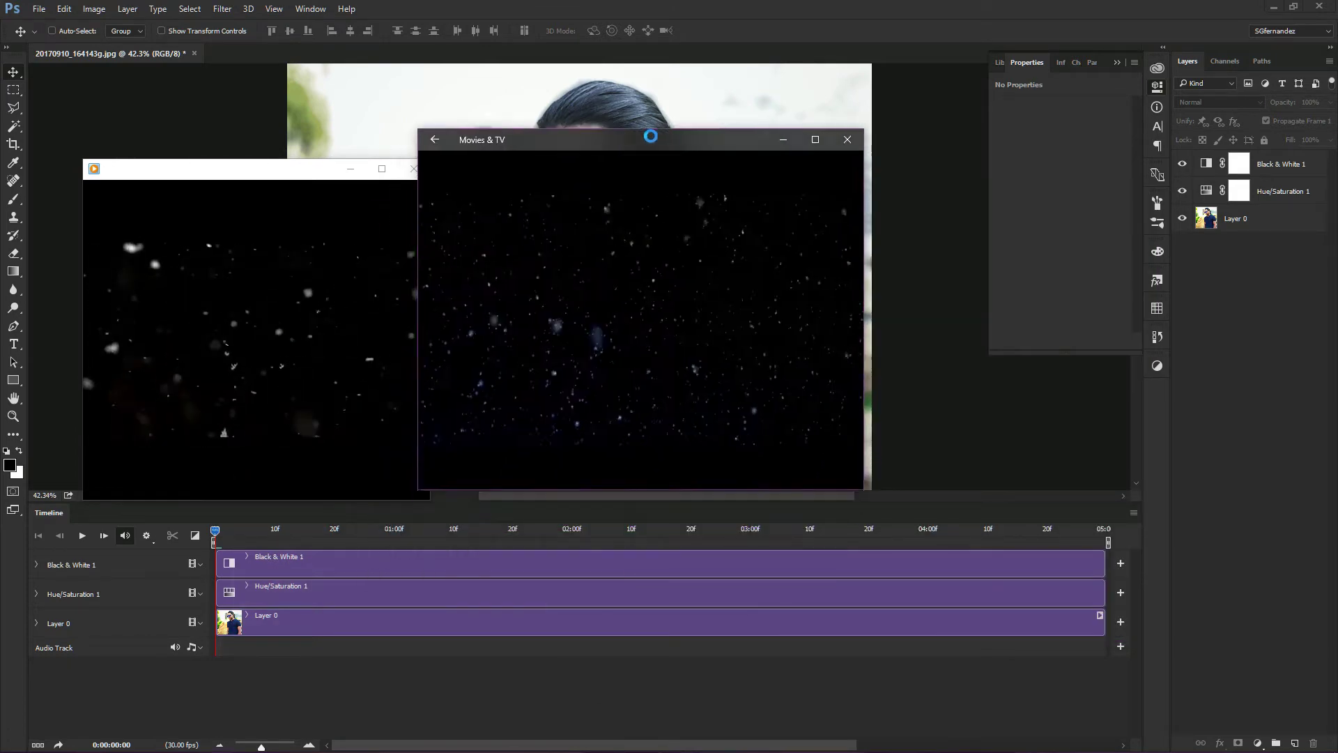
click(346, 332)
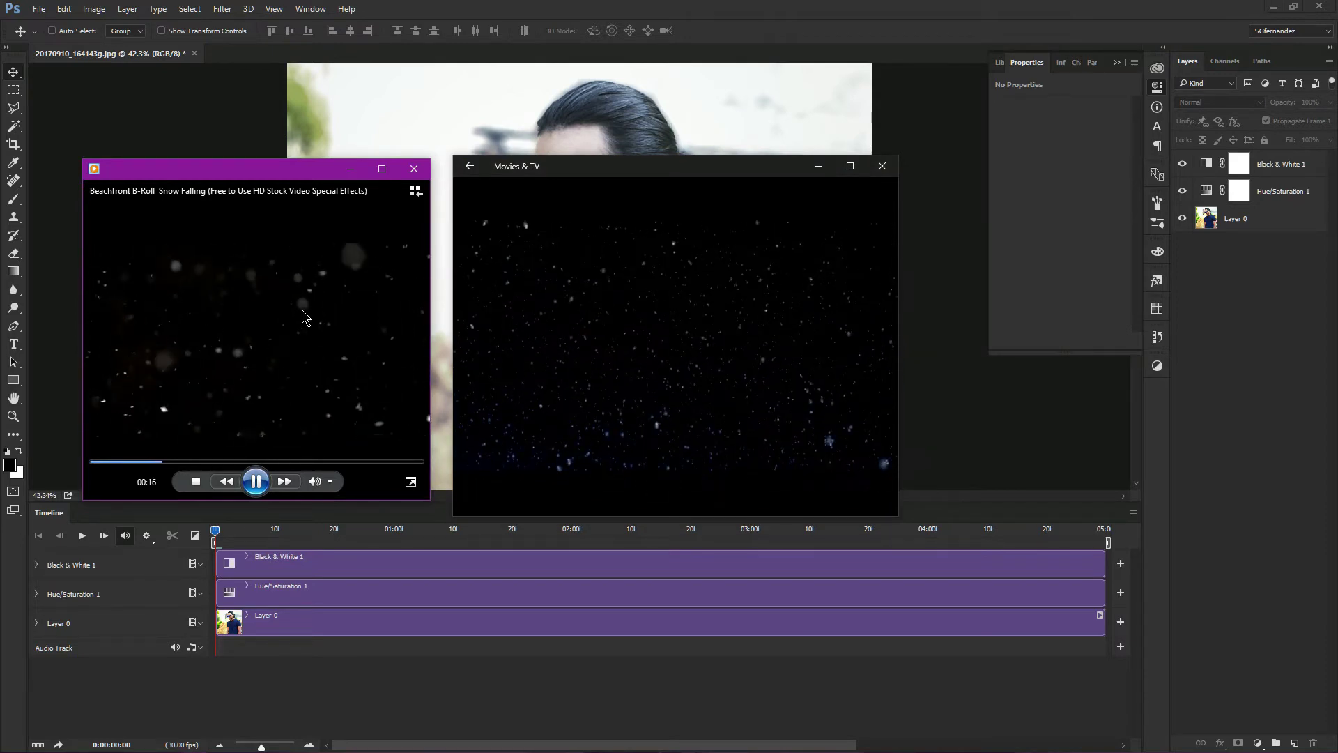
click(664, 355)
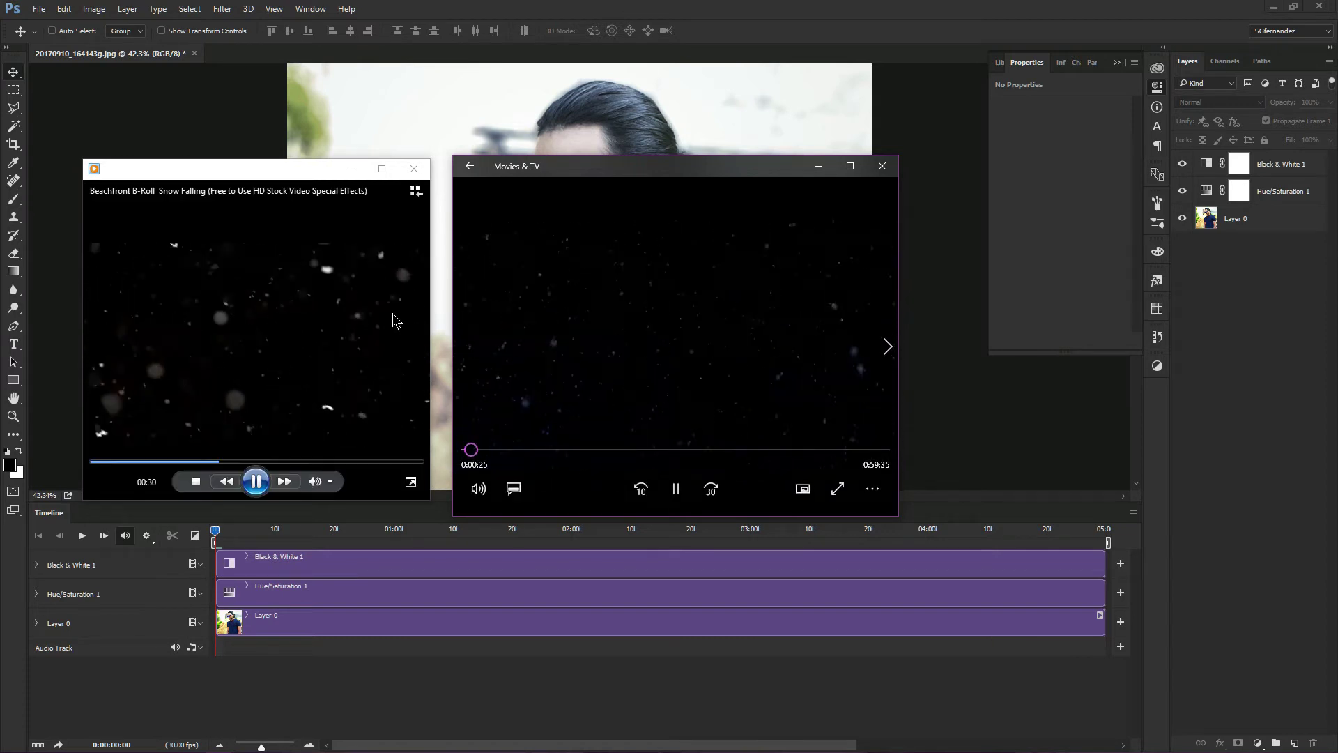
mouse_move(675, 334)
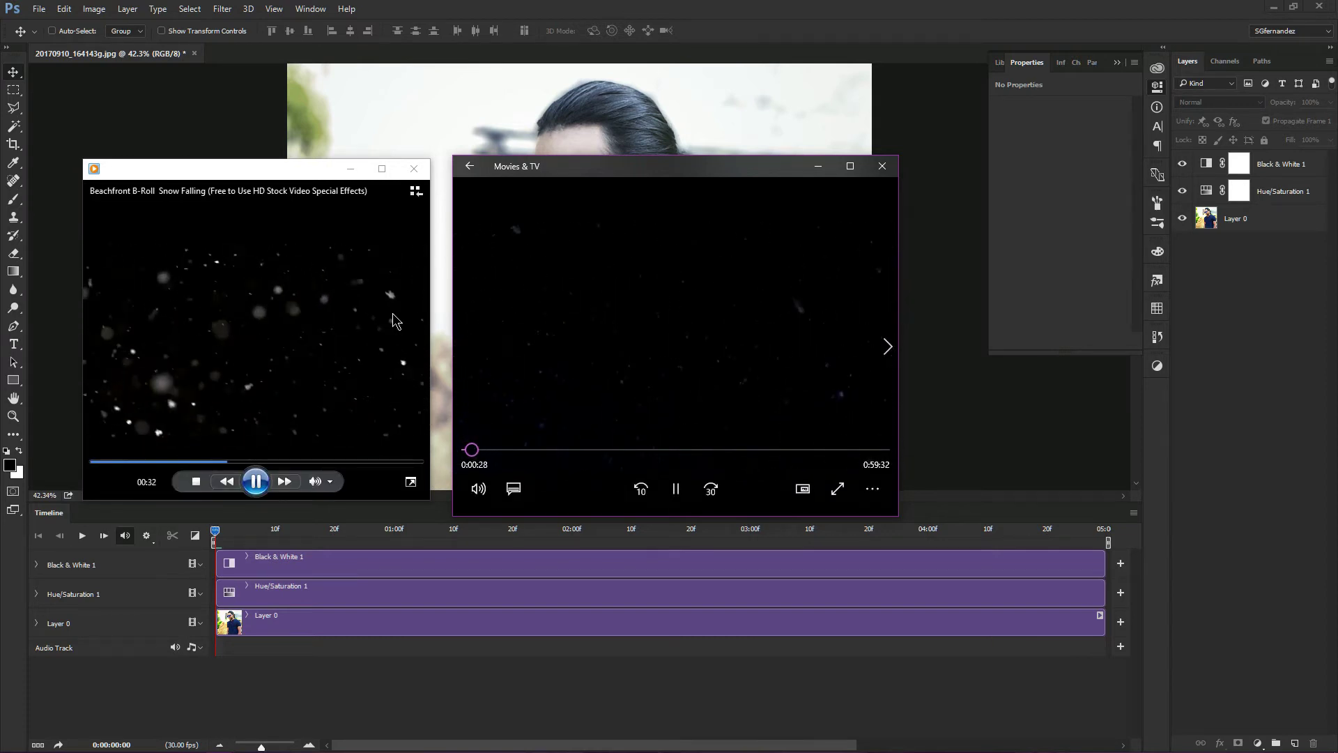
click(414, 173)
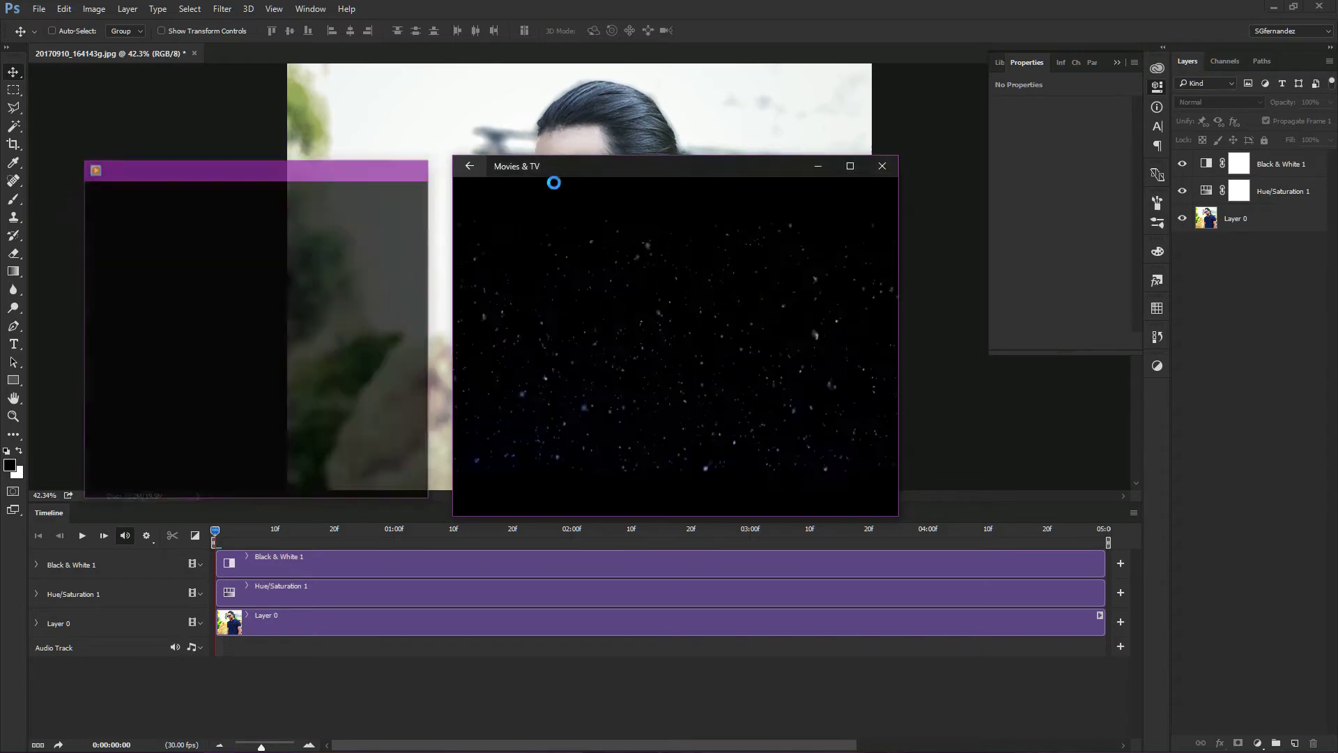
click(883, 166)
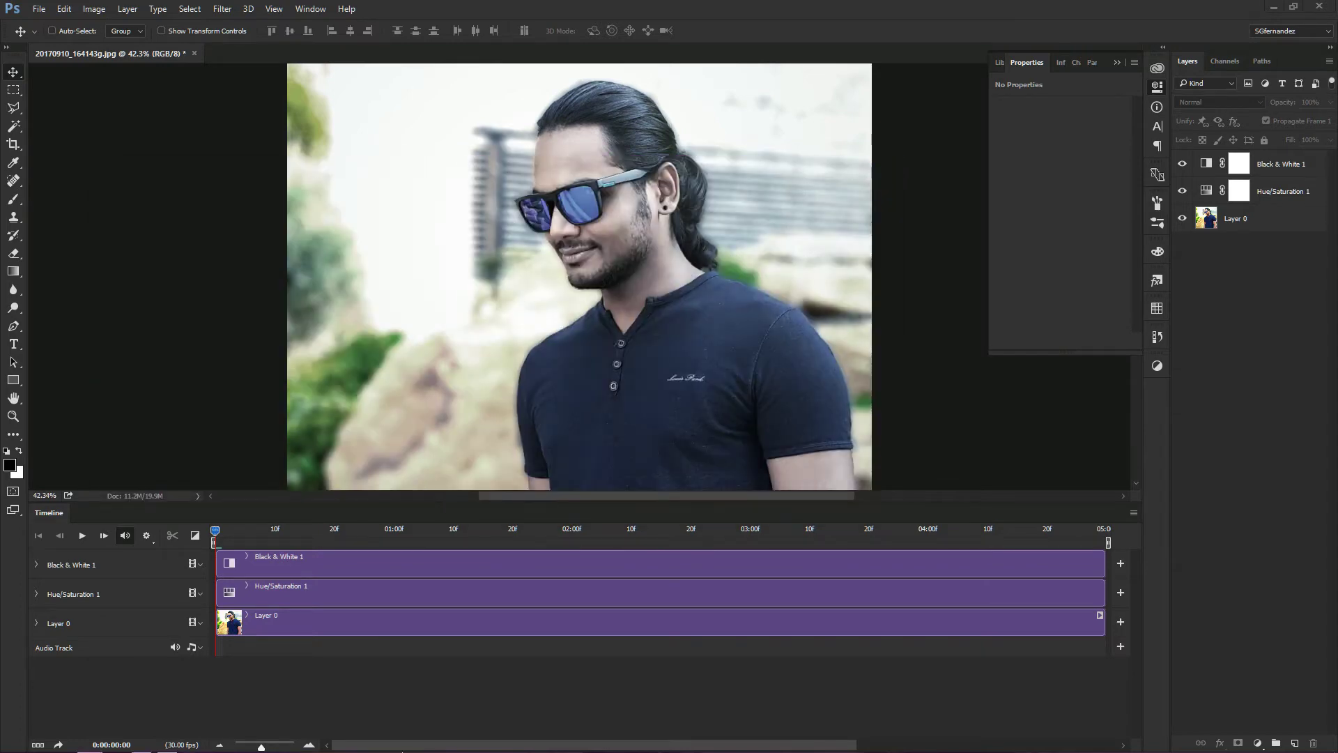
- Drag the Beachfront B-Roll Snow Falling clip from the Footage folder onto the Photoshop canvas
key(super)
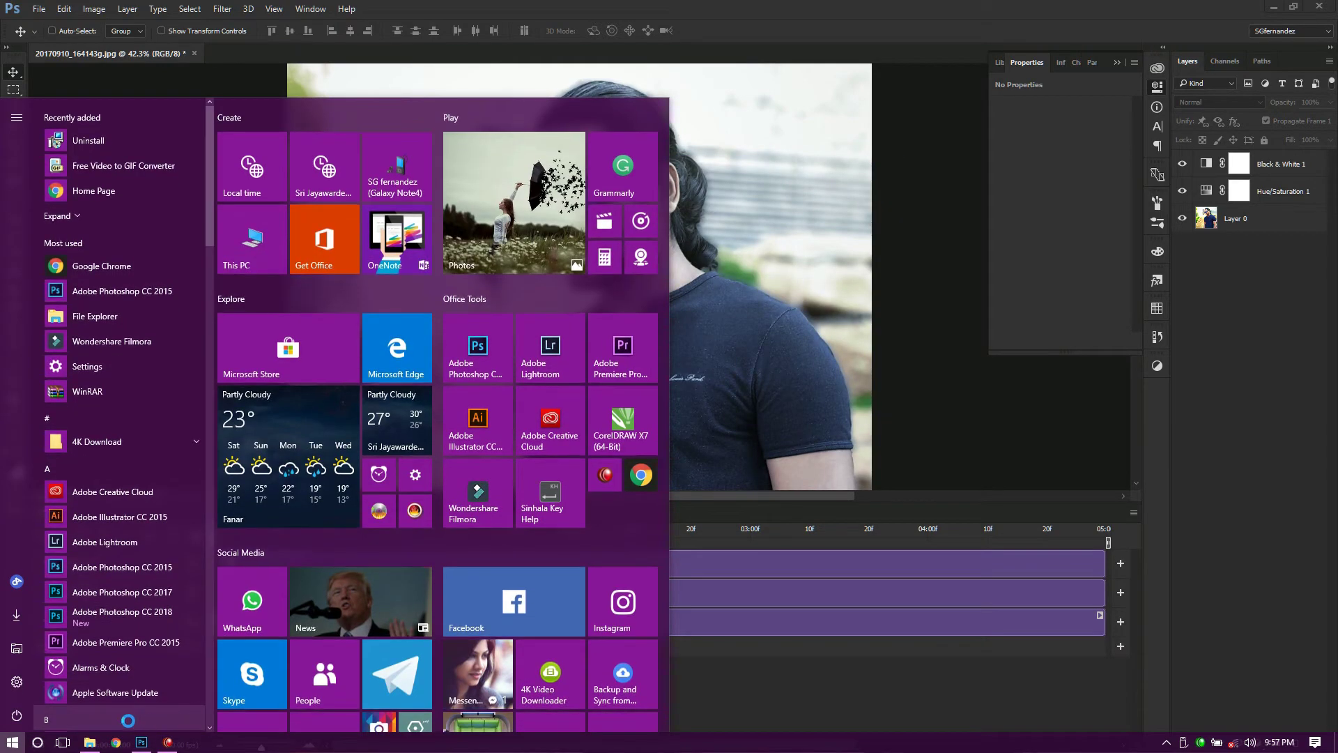
click(90, 742)
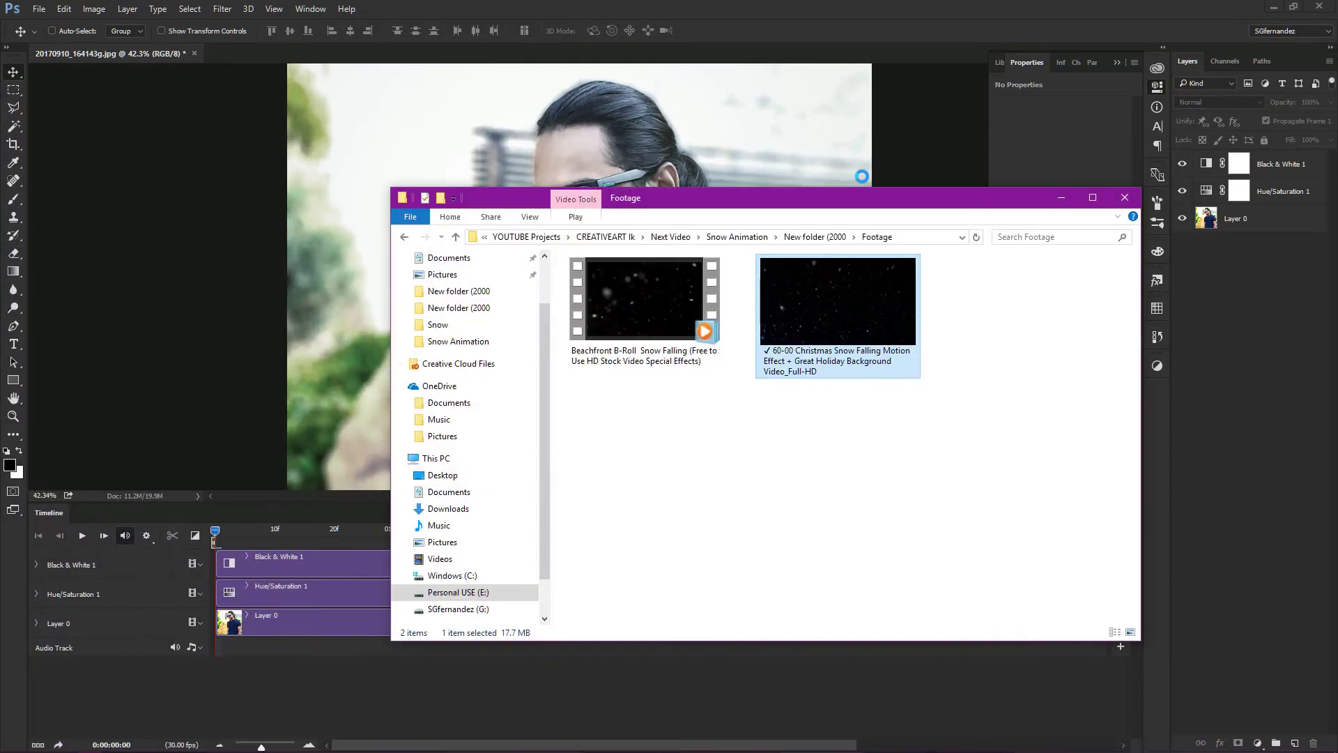
drag(807, 203, 1124, 183)
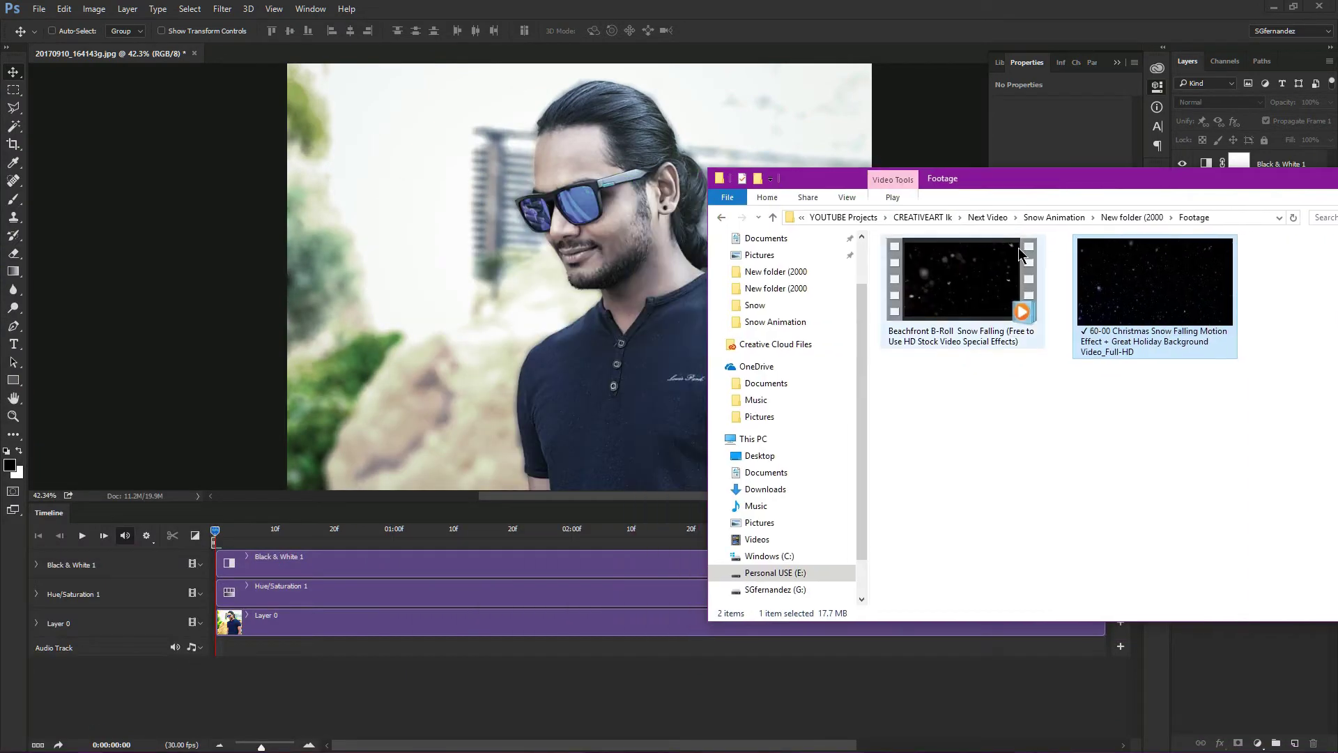
drag(970, 294, 454, 359)
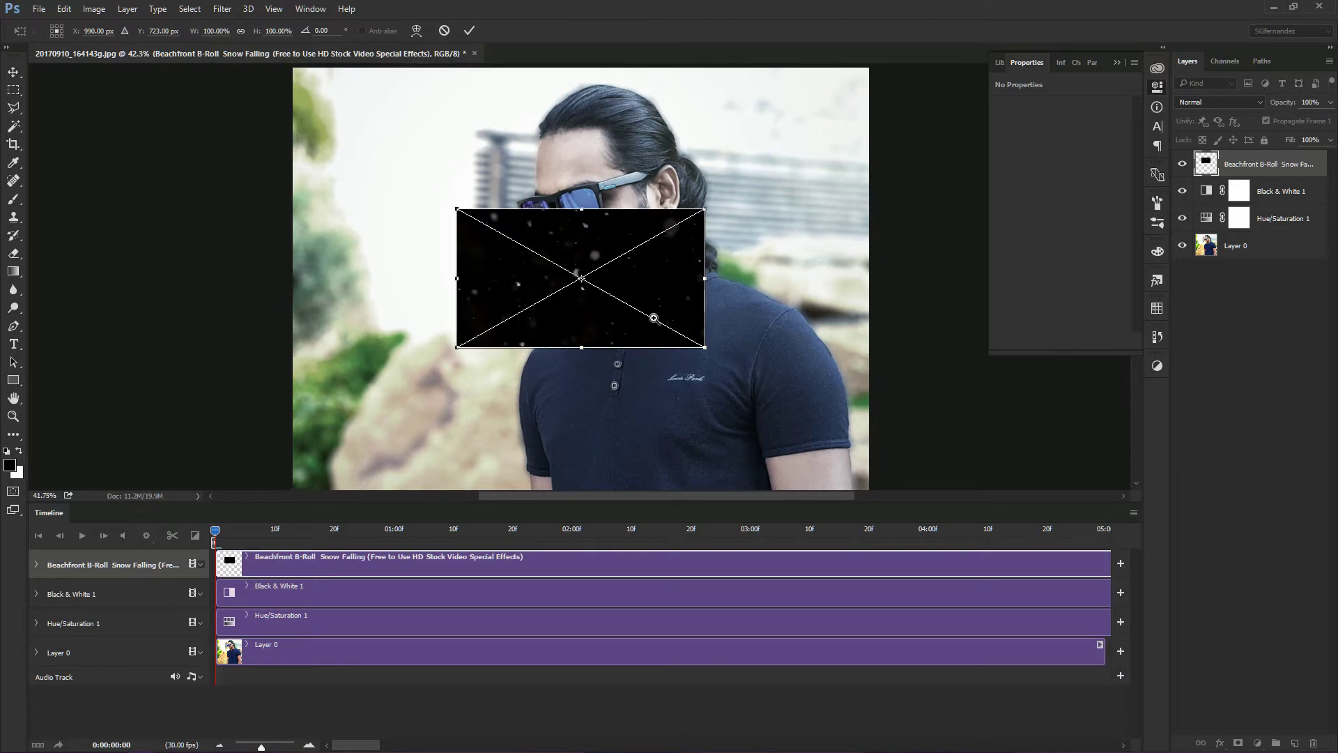
- Scale the Beachfront snow clip to about 437%, centre it over the photo, and commit
scroll(654, 318, down, 2)
scroll(630, 311, down, 1)
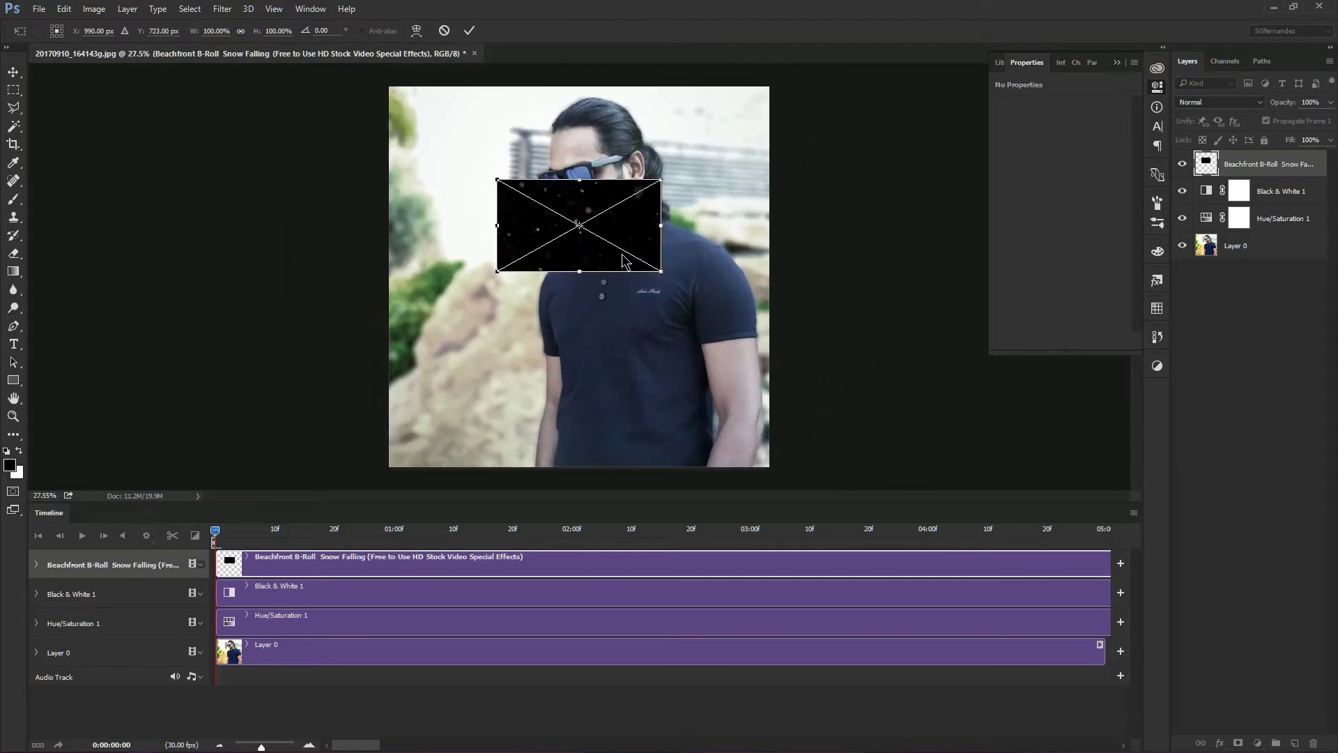
mouse_move(655, 266)
mouse_down()
mouse_move(618, 286)
mouse_move(836, 430)
mouse_move(971, 491)
mouse_up()
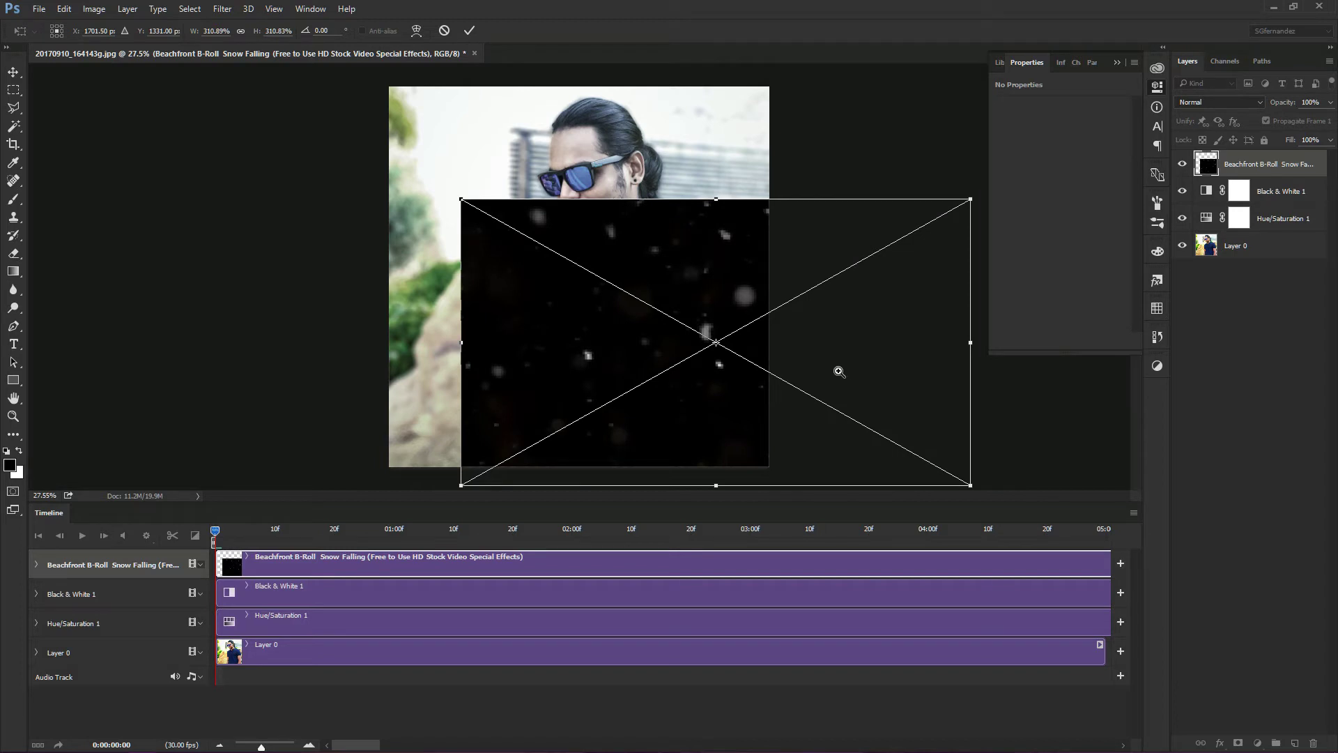
key(ctrl+minus)
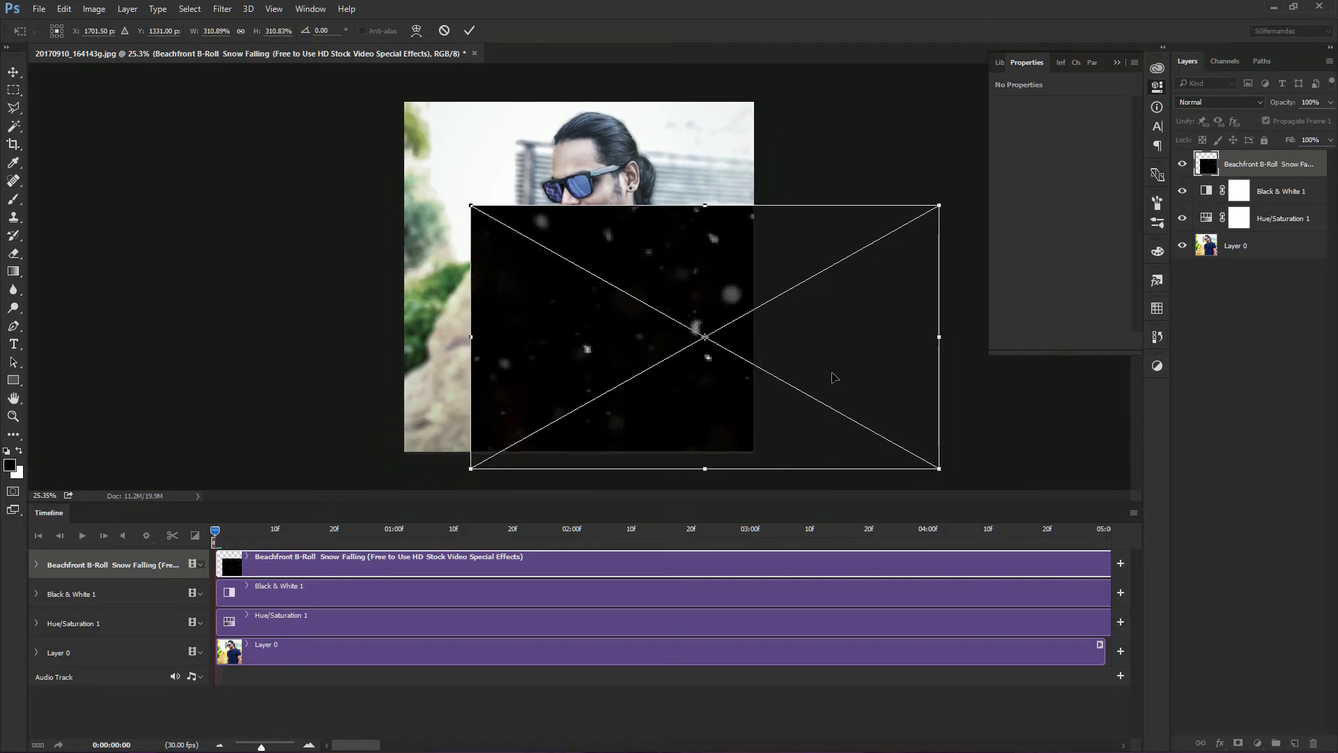
drag(833, 377, 668, 276)
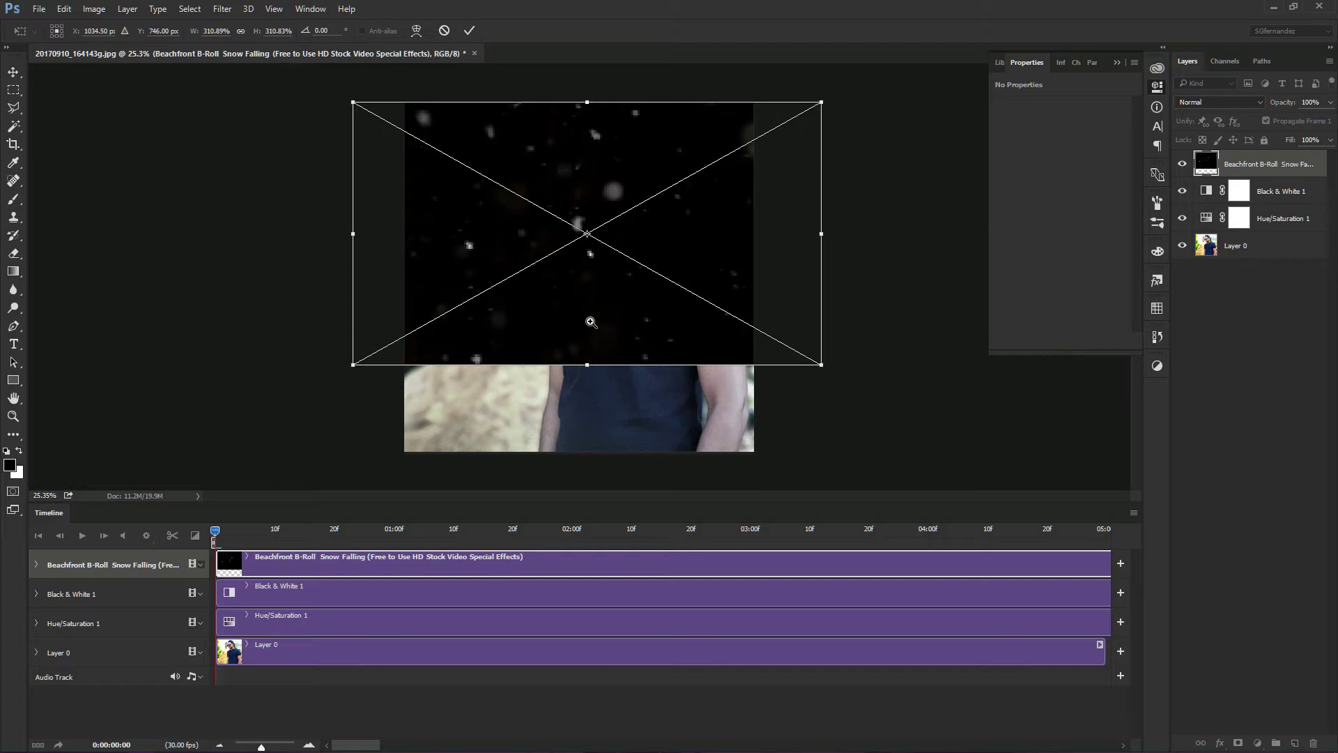
drag(591, 331, 600, 343)
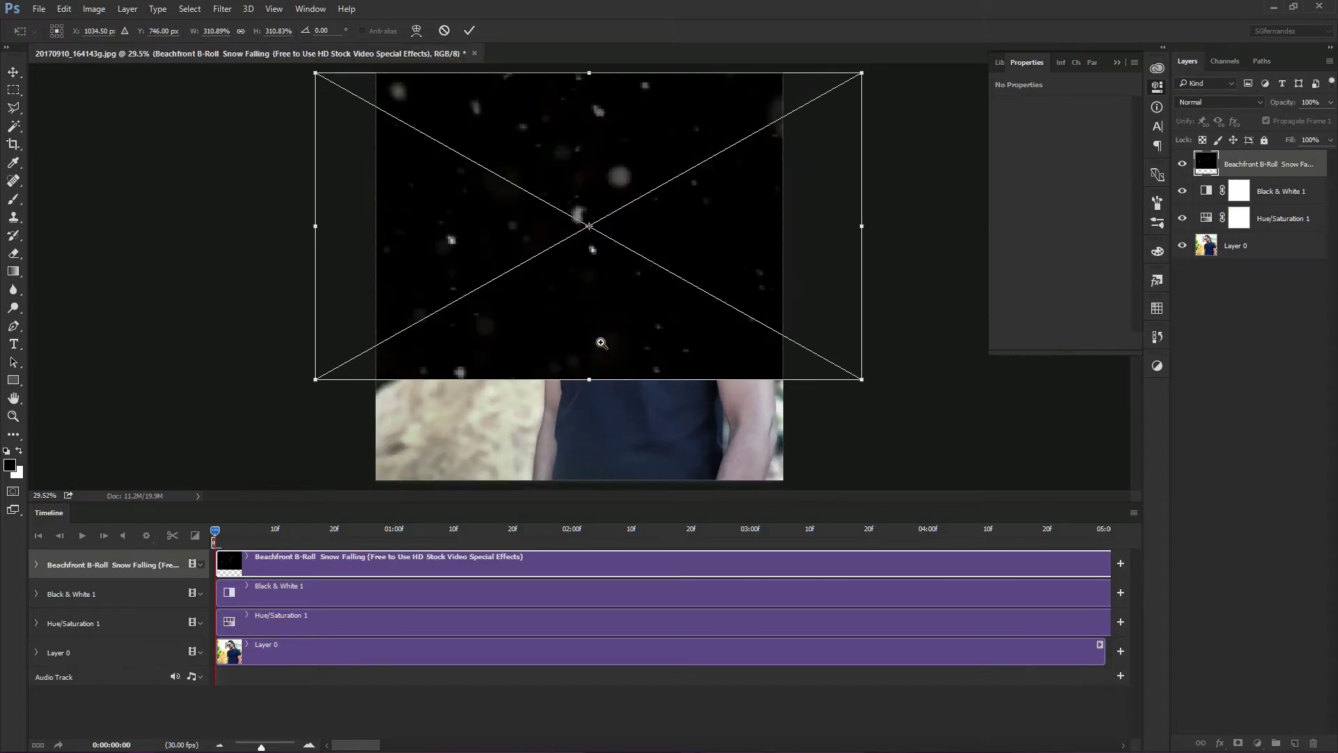
mouse_move(602, 343)
mouse_down()
mouse_move(602, 398)
mouse_move(585, 400)
mouse_up()
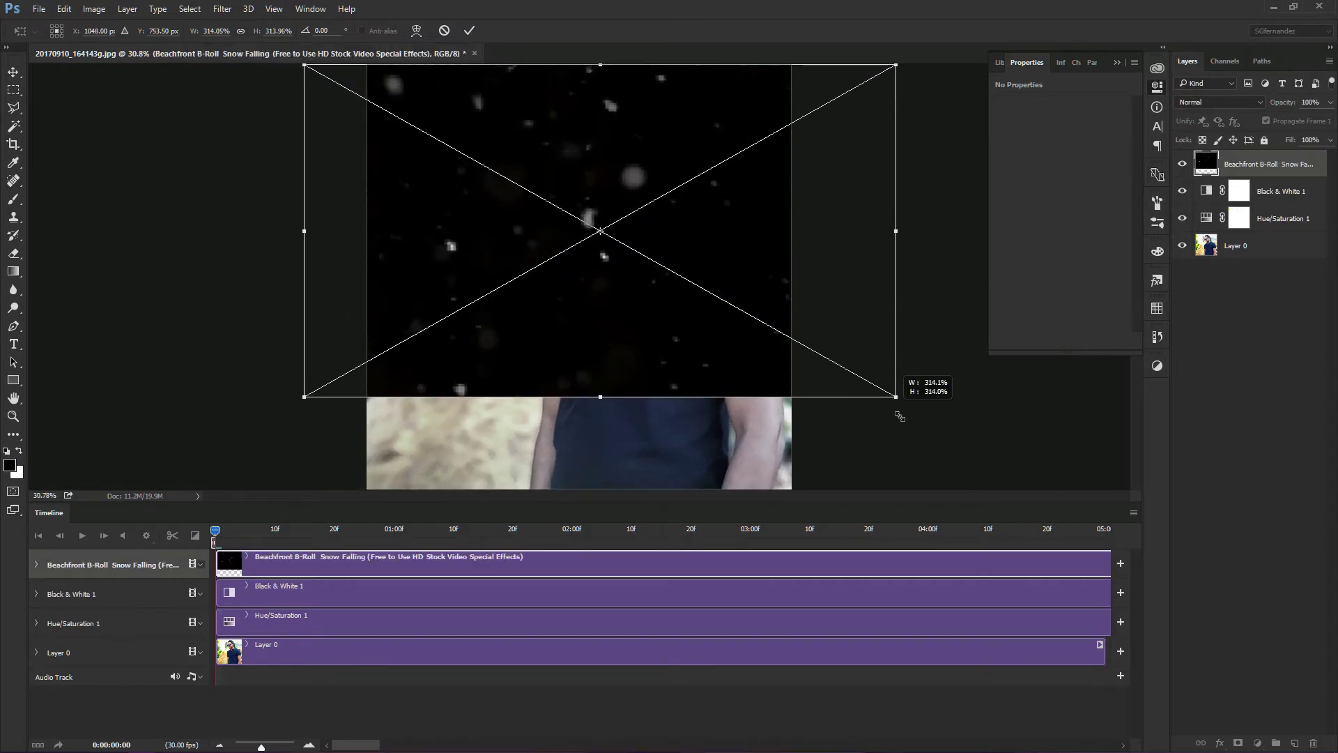
mouse_move(875, 391)
mouse_down()
mouse_move(933, 441)
mouse_move(1002, 457)
mouse_move(705, 313)
mouse_up()
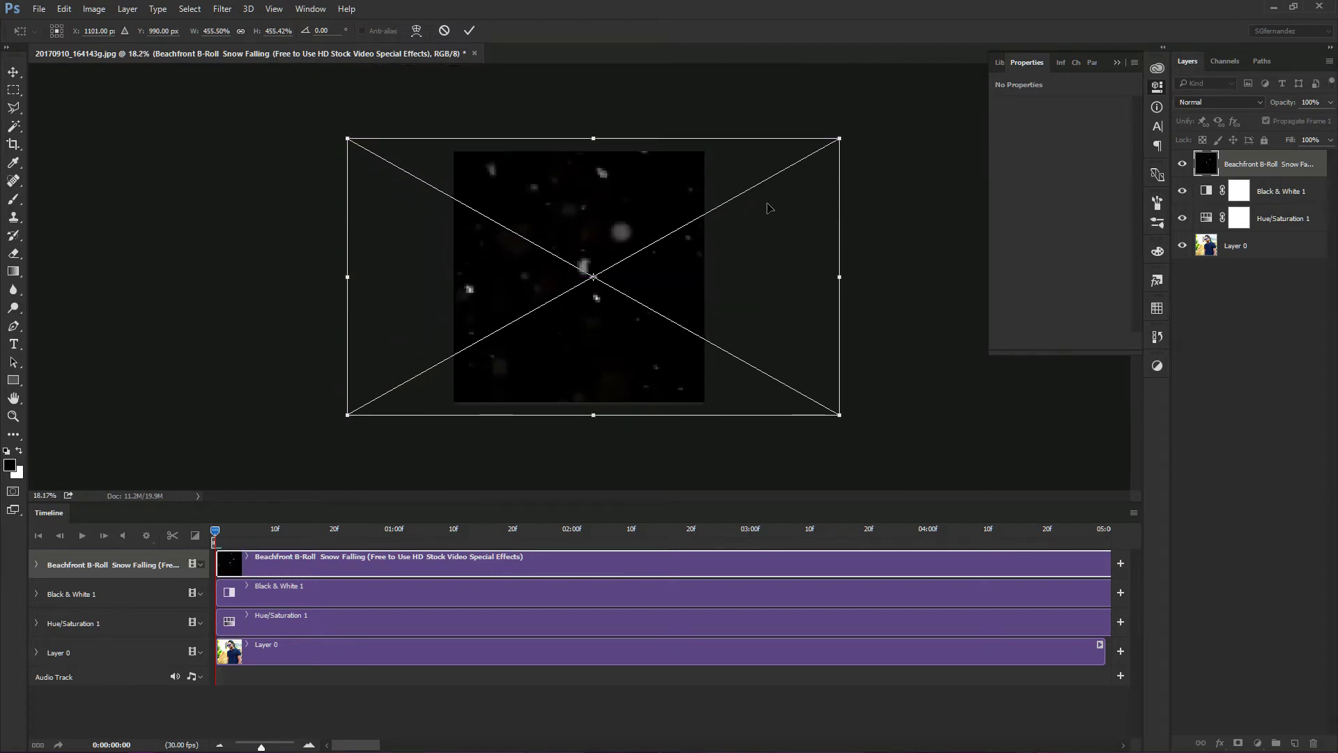
drag(835, 145, 828, 144)
drag(587, 223, 616, 223)
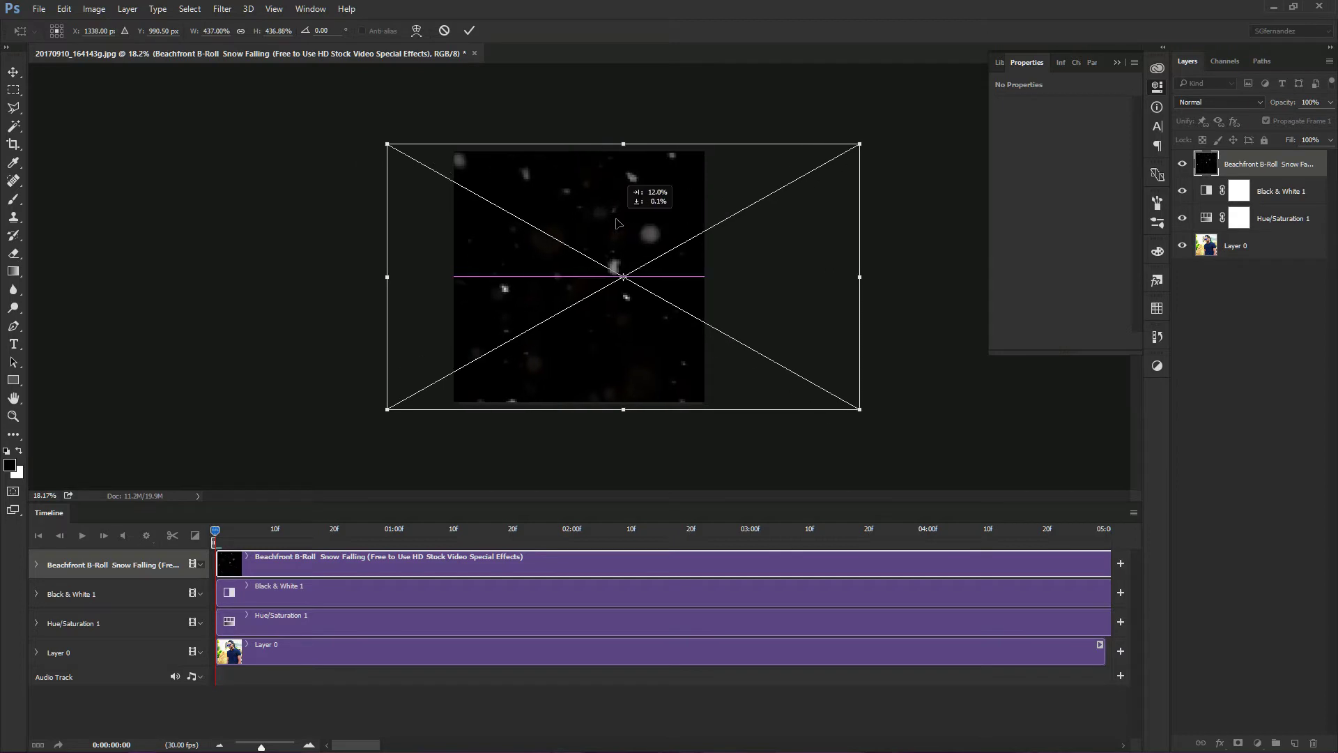
key(Return)
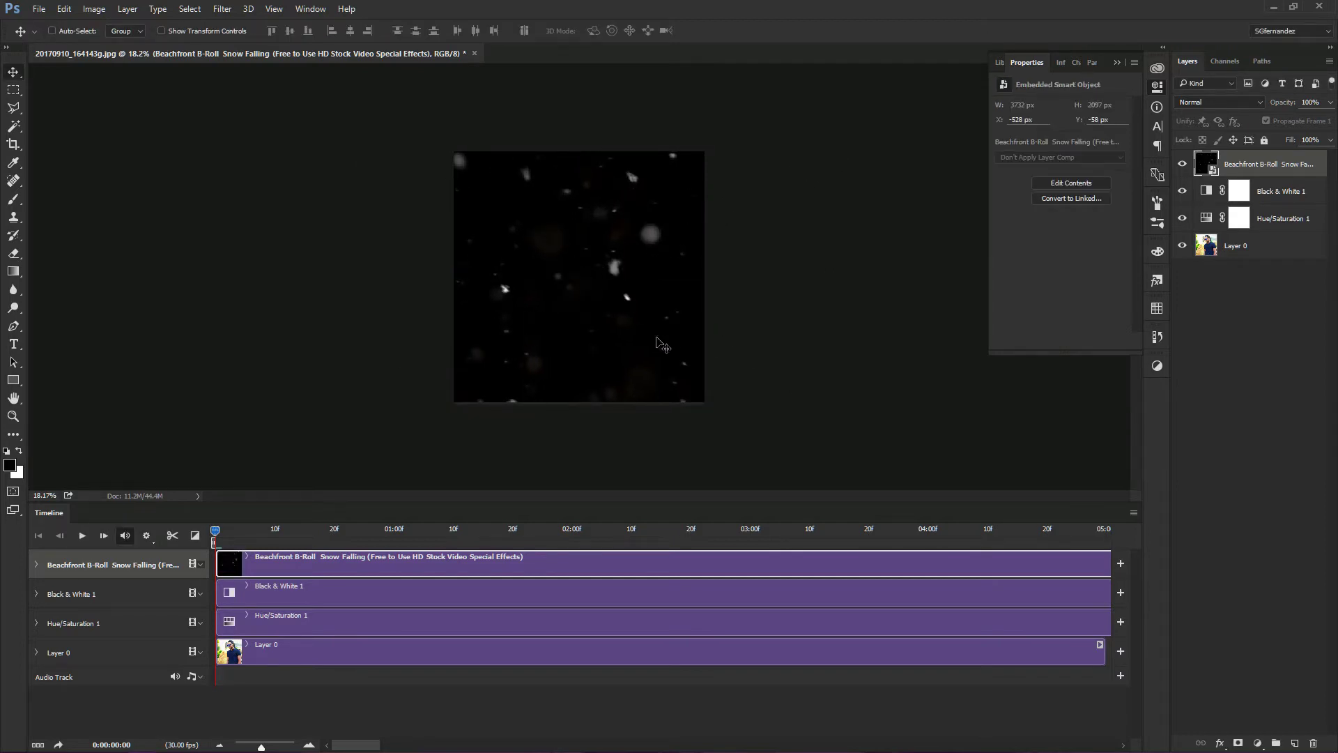
- Drag the Full-HD Christmas snow-falling clip from the Footage folder onto the Photoshop canvas
key(super)
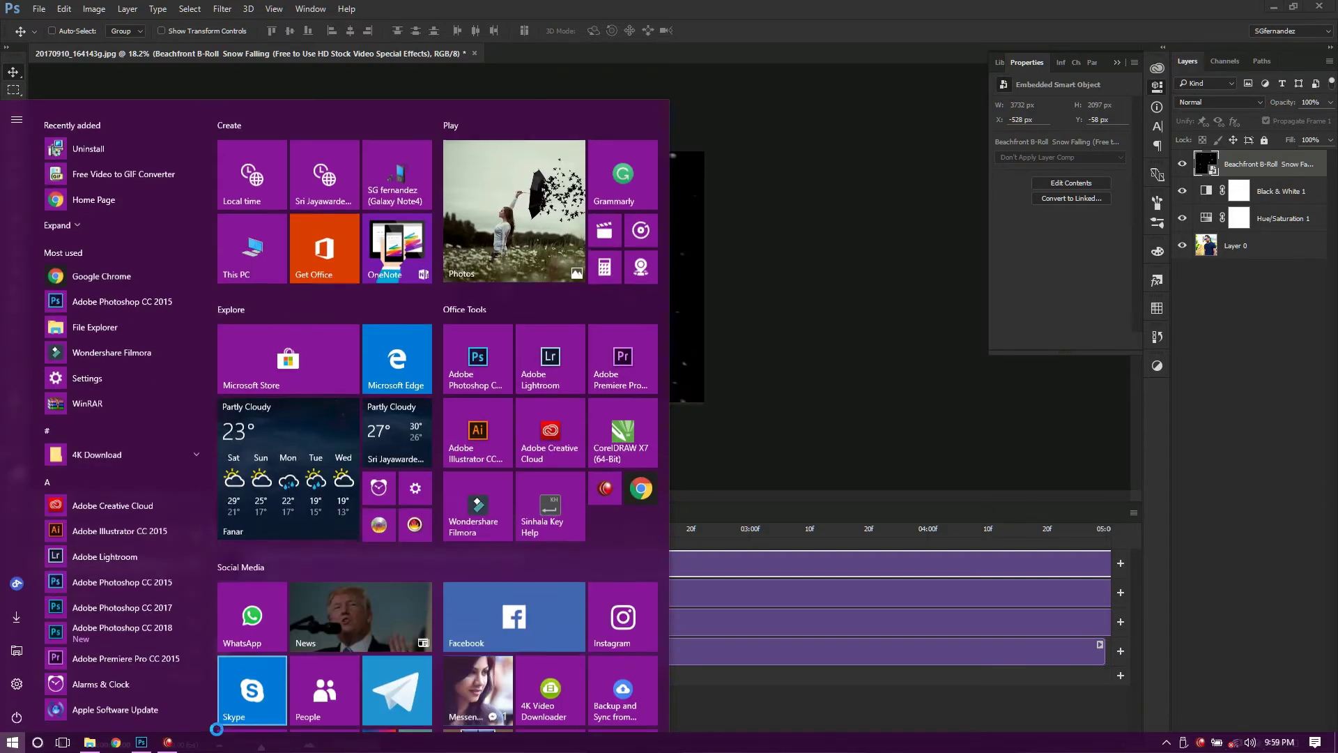
click(90, 743)
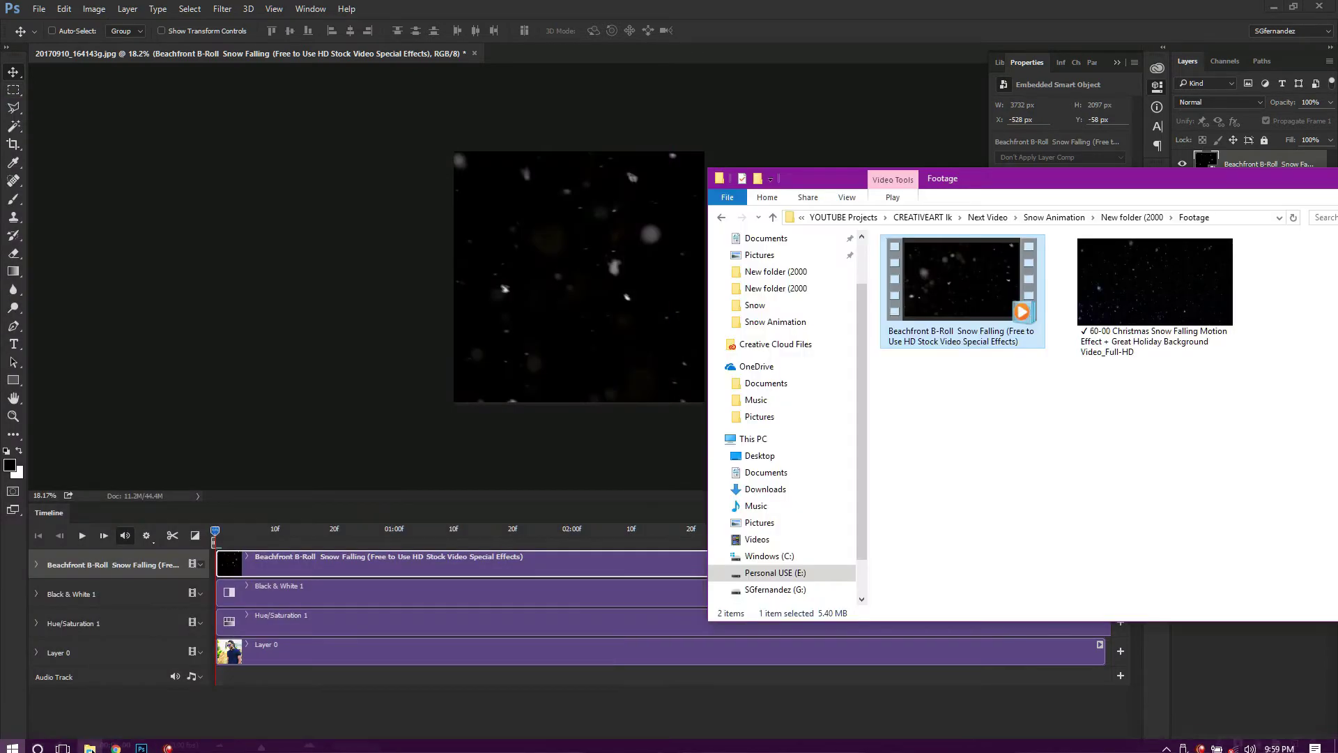
click(1156, 341)
mouse_move(1157, 341)
mouse_down()
mouse_move(780, 345)
mouse_move(551, 314)
mouse_up()
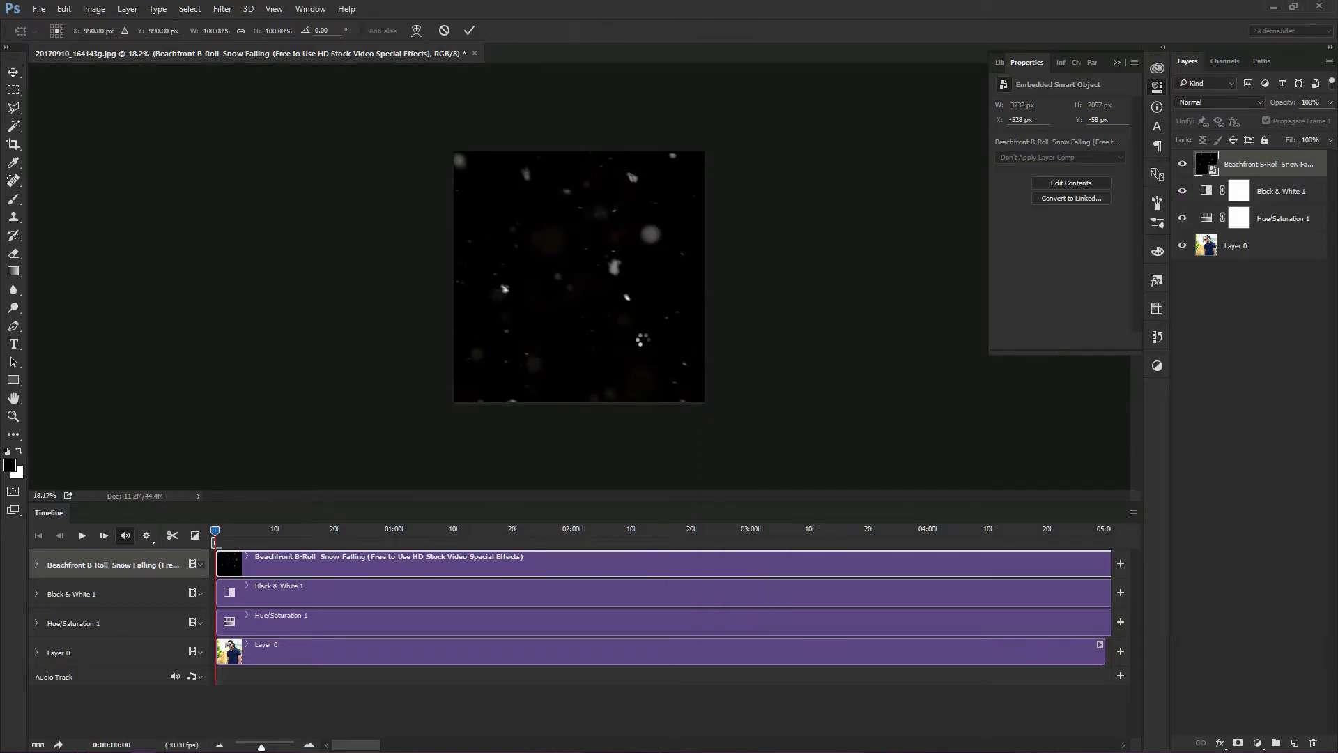
scroll(625, 270, up, 3)
- Scale the Christmas snow clip to about 3575 × 2097 px, nudge it right, and commit
drag(625, 270, 543, 226)
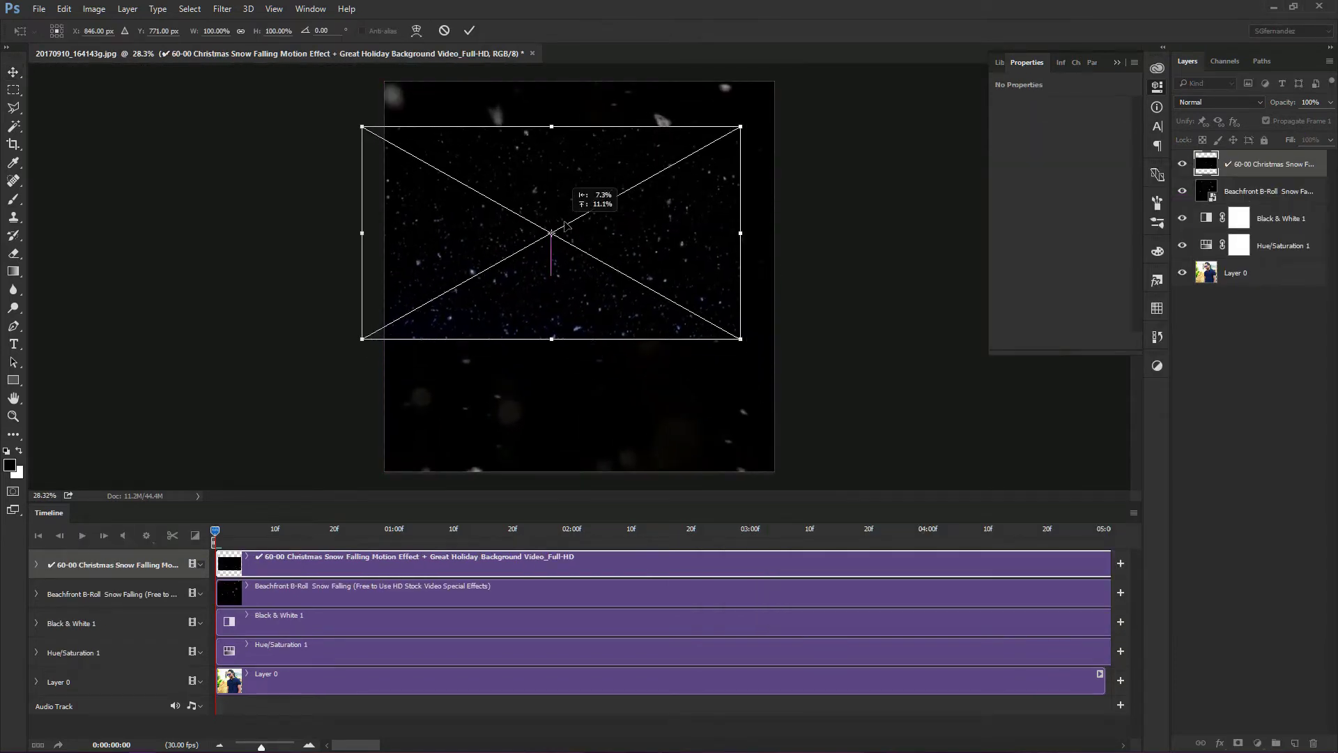
drag(708, 358, 793, 433)
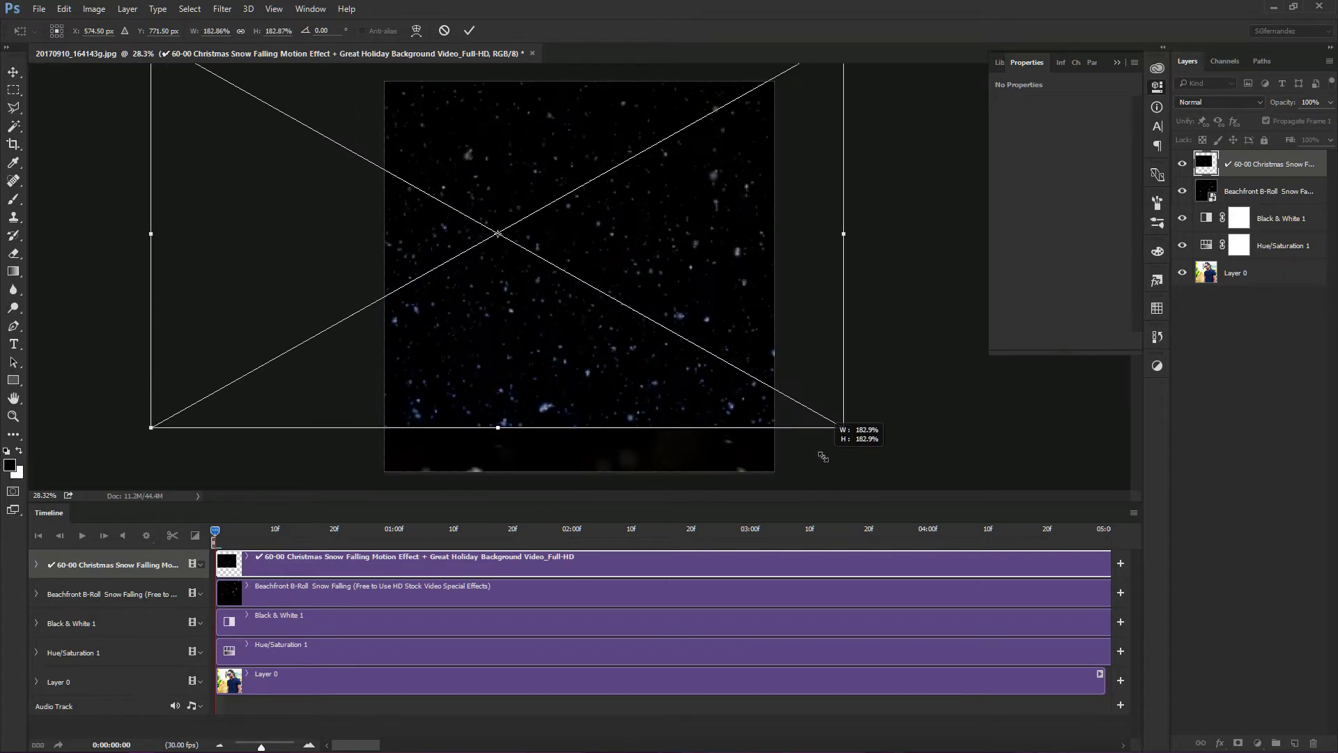
scroll(726, 392, down, 3)
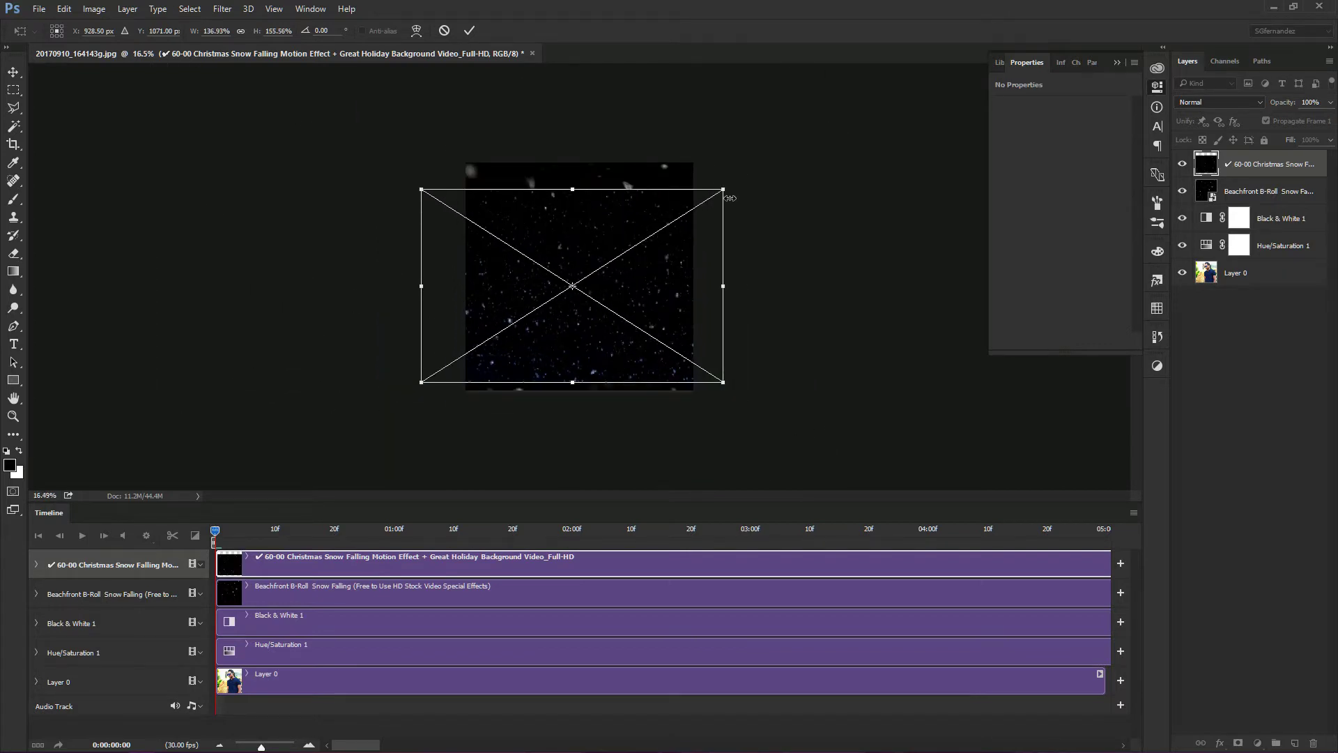
drag(729, 198, 782, 165)
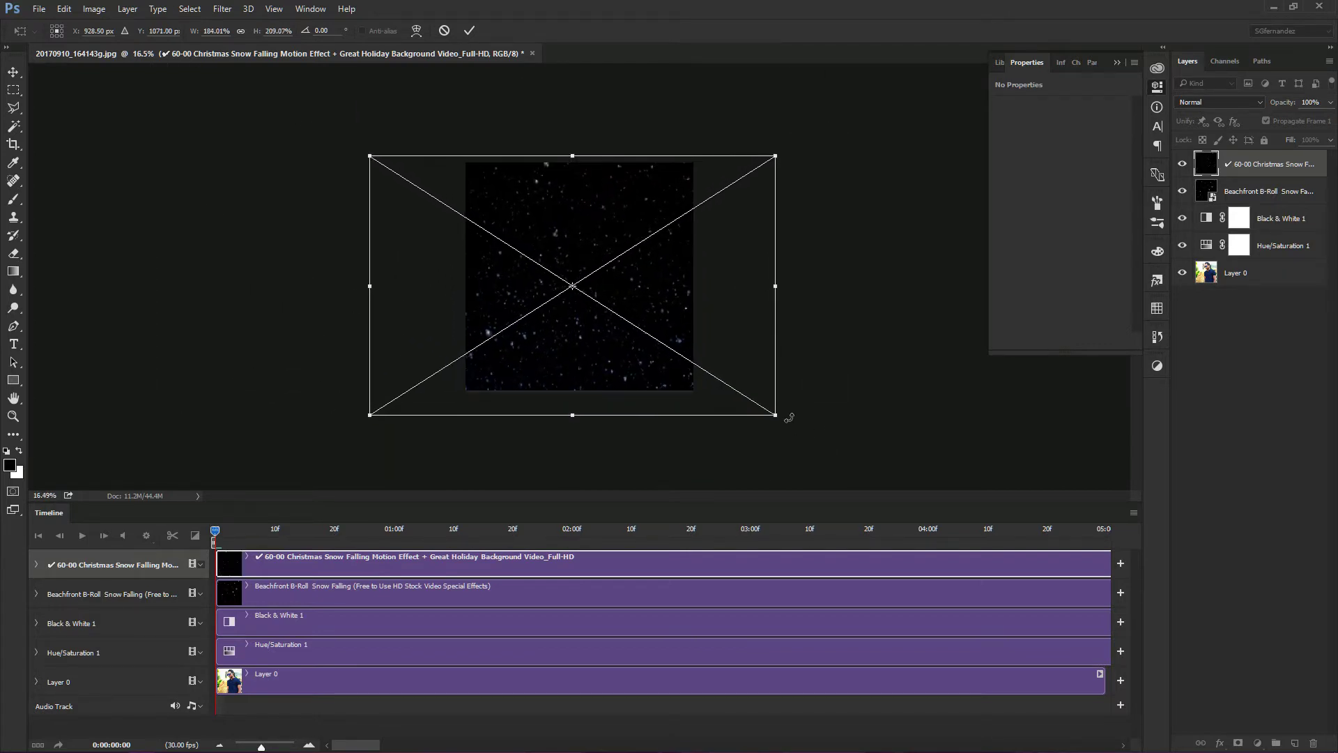
drag(774, 416, 780, 396)
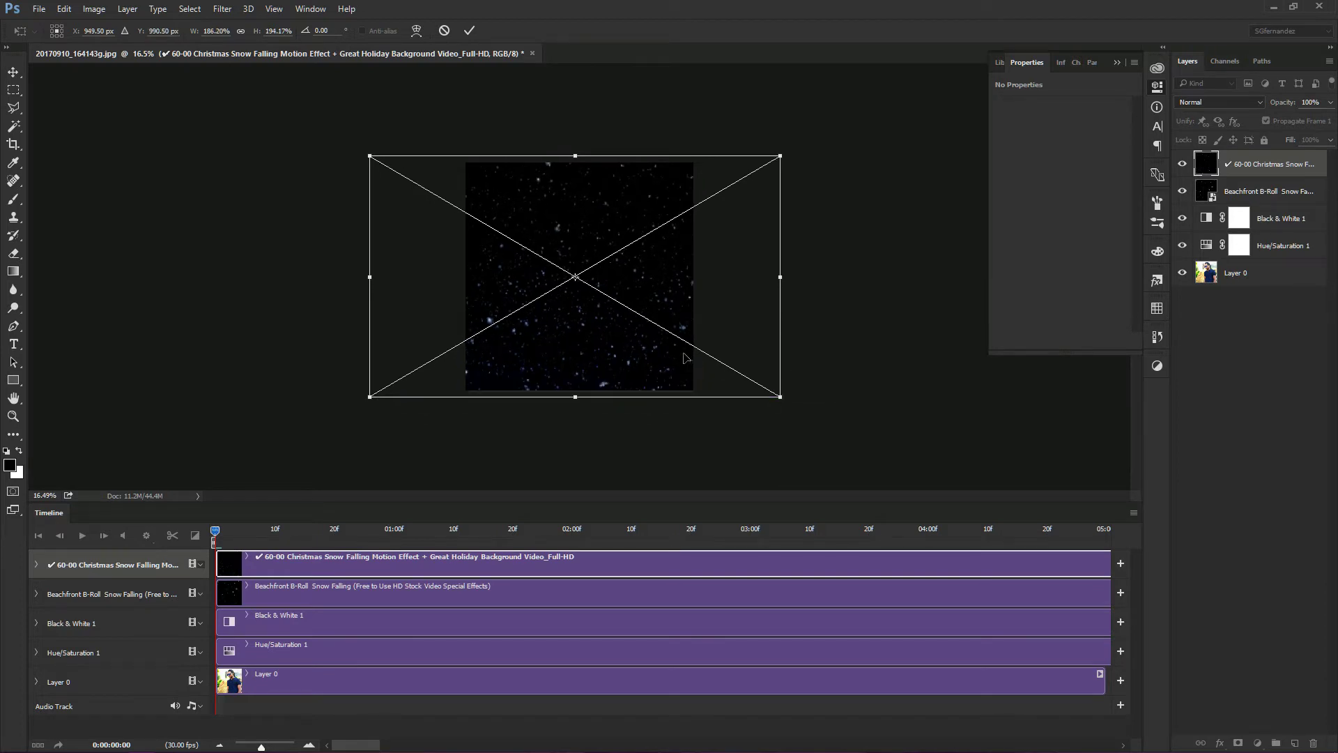
drag(684, 357, 688, 358)
key(Return)
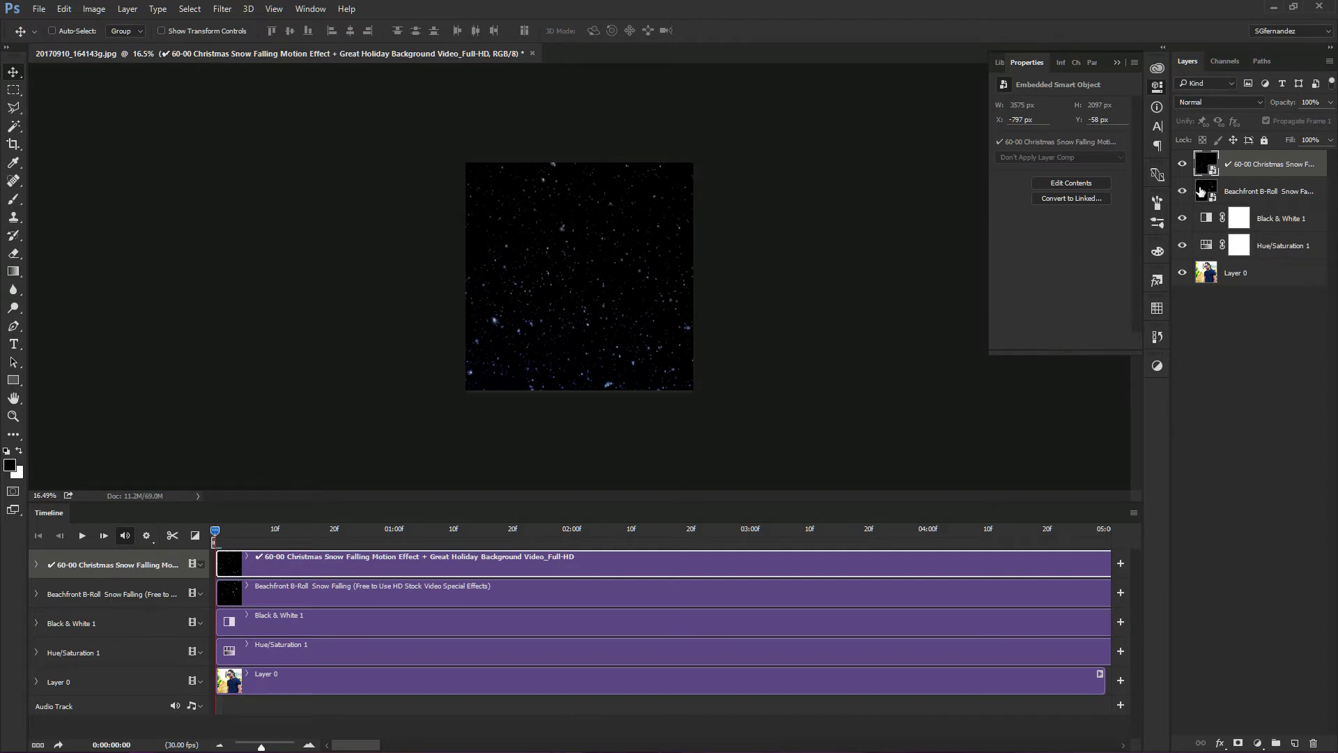
- Set the Christmas and Beachfront snow layers to Screen, then shift the Beachfront layer slightly
click(1244, 196)
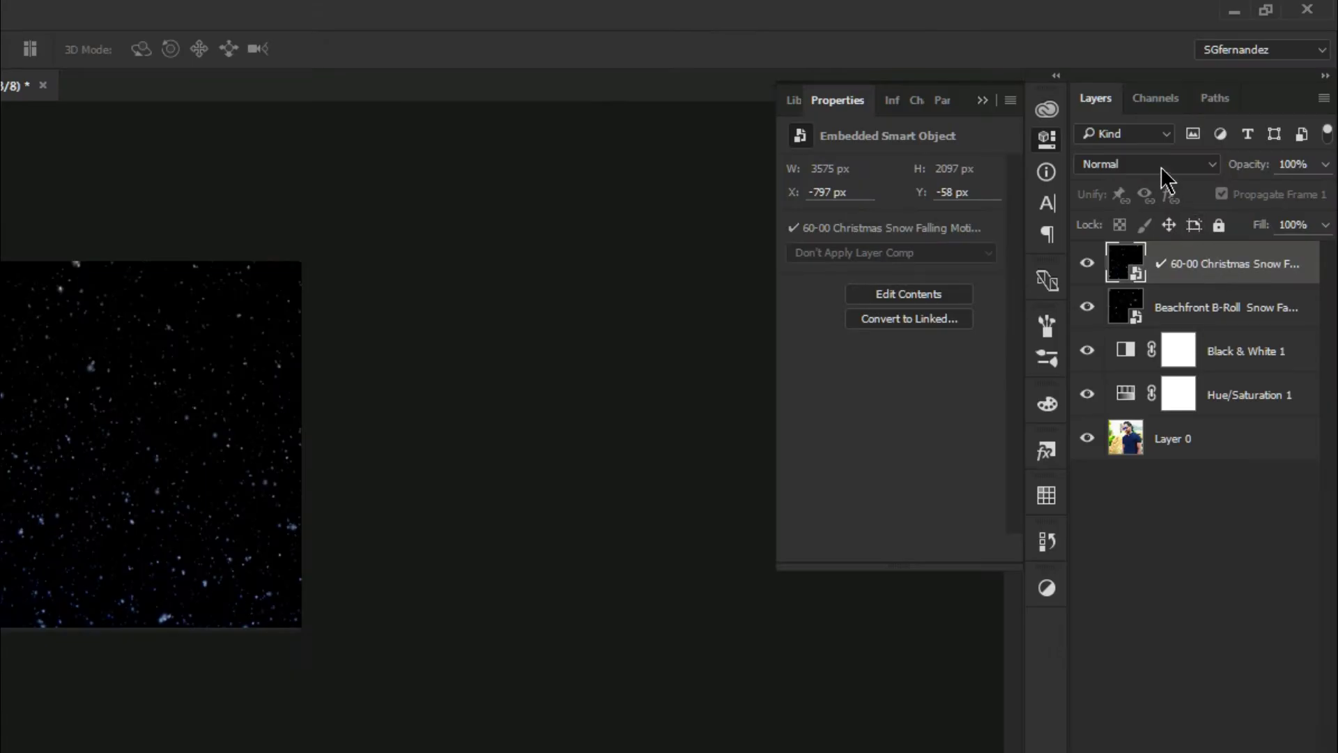
click(1211, 167)
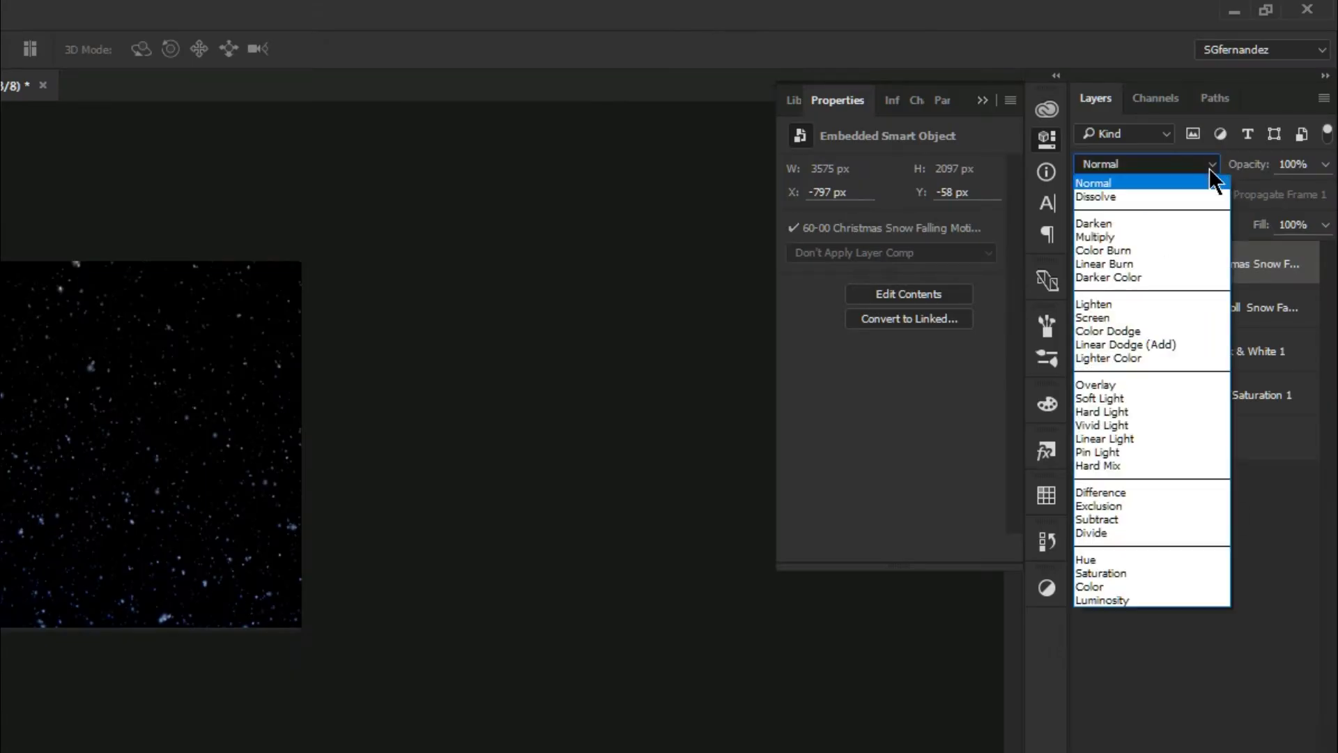
click(1123, 317)
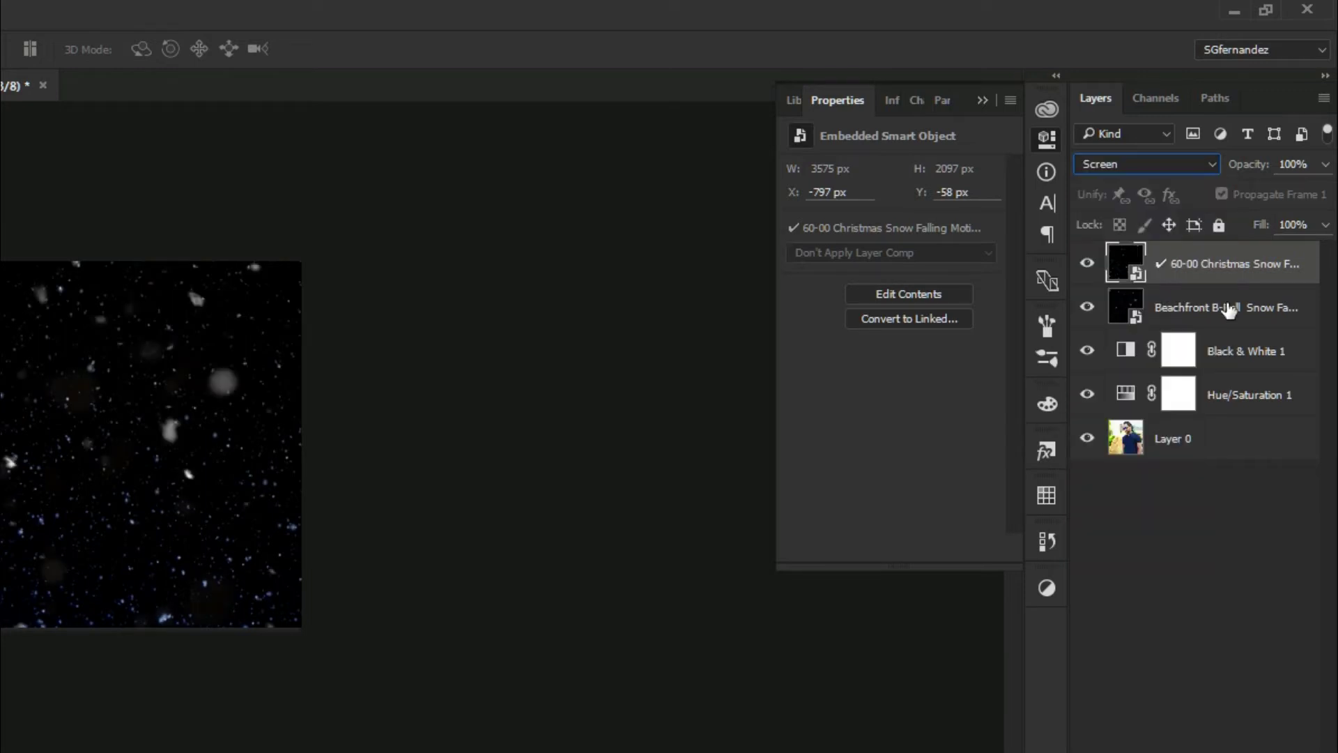
click(1229, 310)
click(1183, 167)
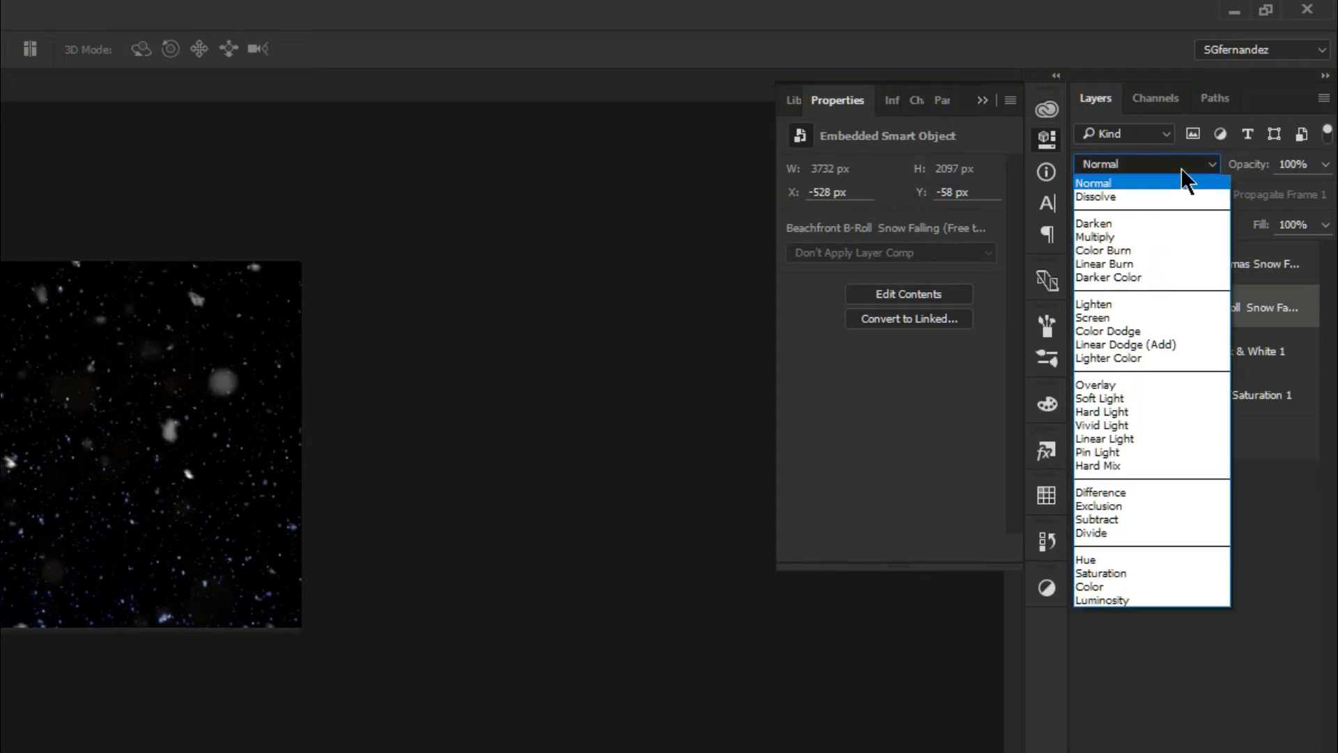
click(1112, 315)
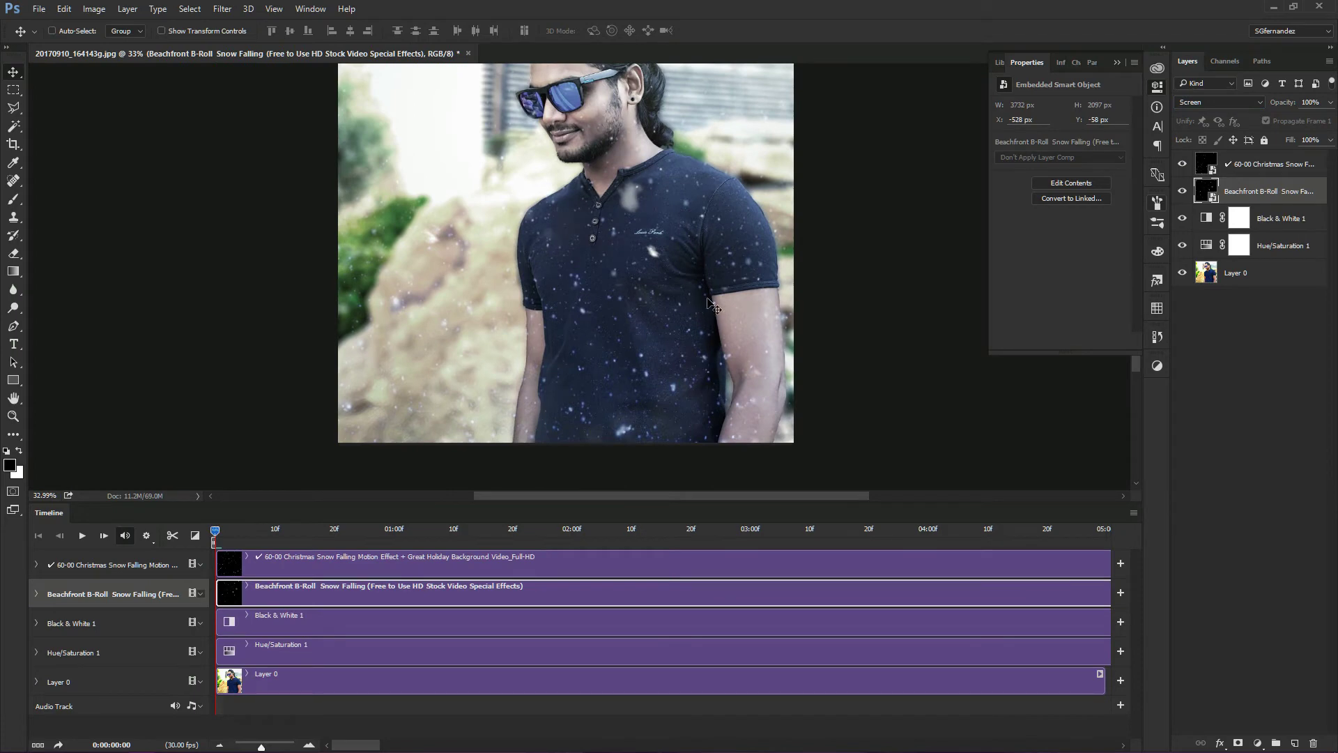
mouse_move(756, 272)
mouse_down()
mouse_move(498, 299)
mouse_move(733, 279)
mouse_move(741, 292)
mouse_up()
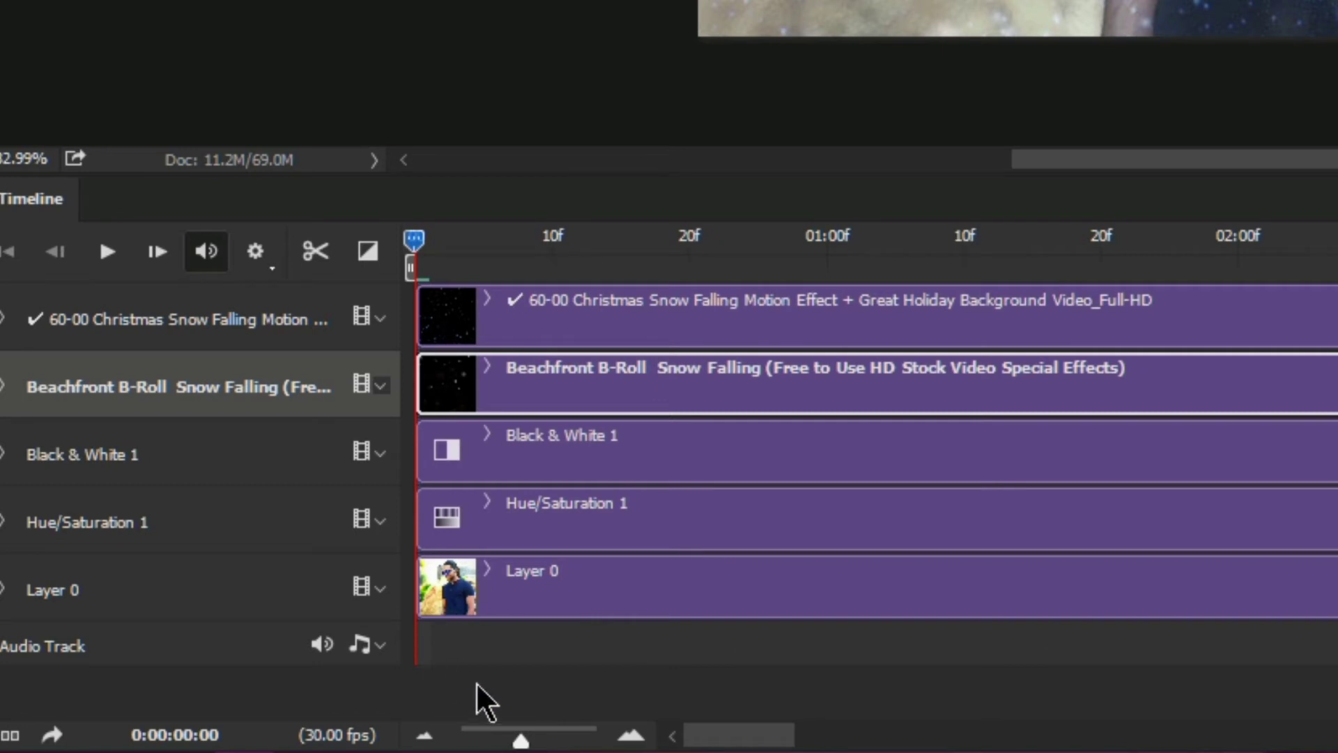
- Zoom the timeline out and pull the work area end back to about 10 seconds
drag(520, 739, 496, 738)
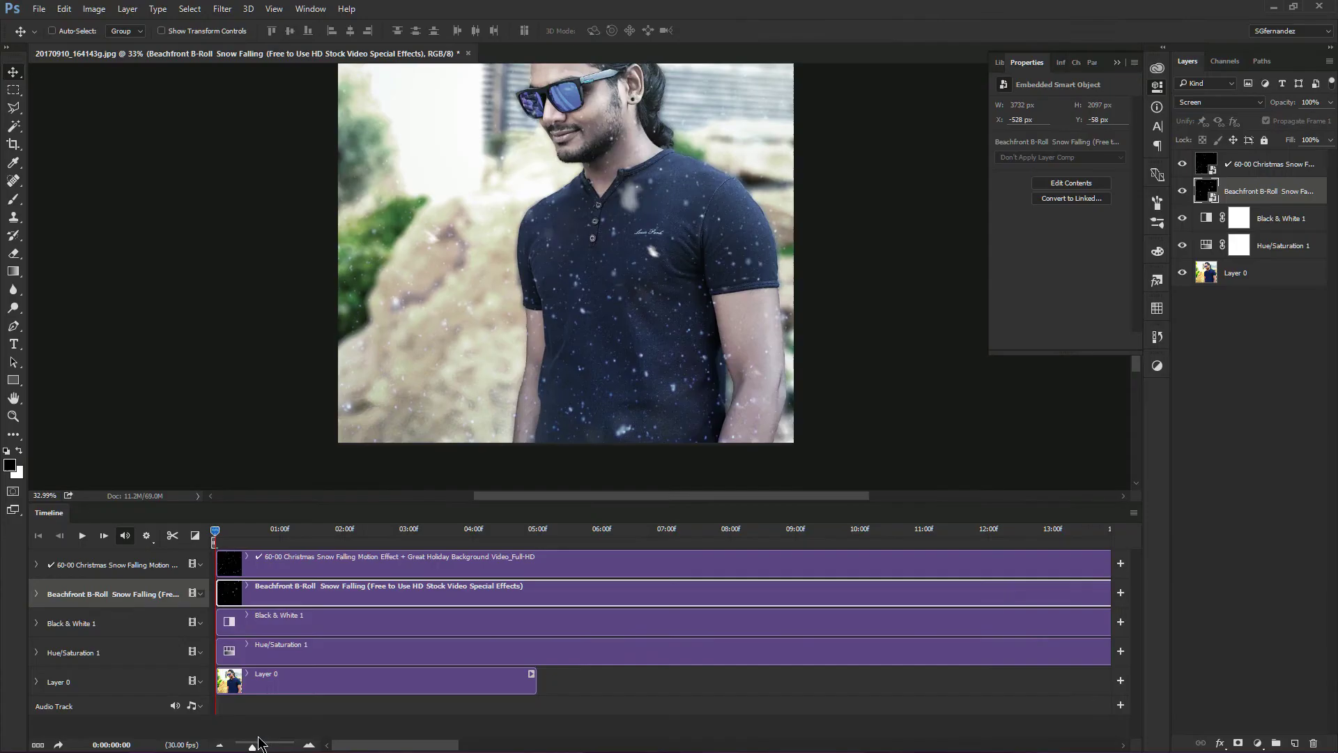
drag(250, 747, 242, 747)
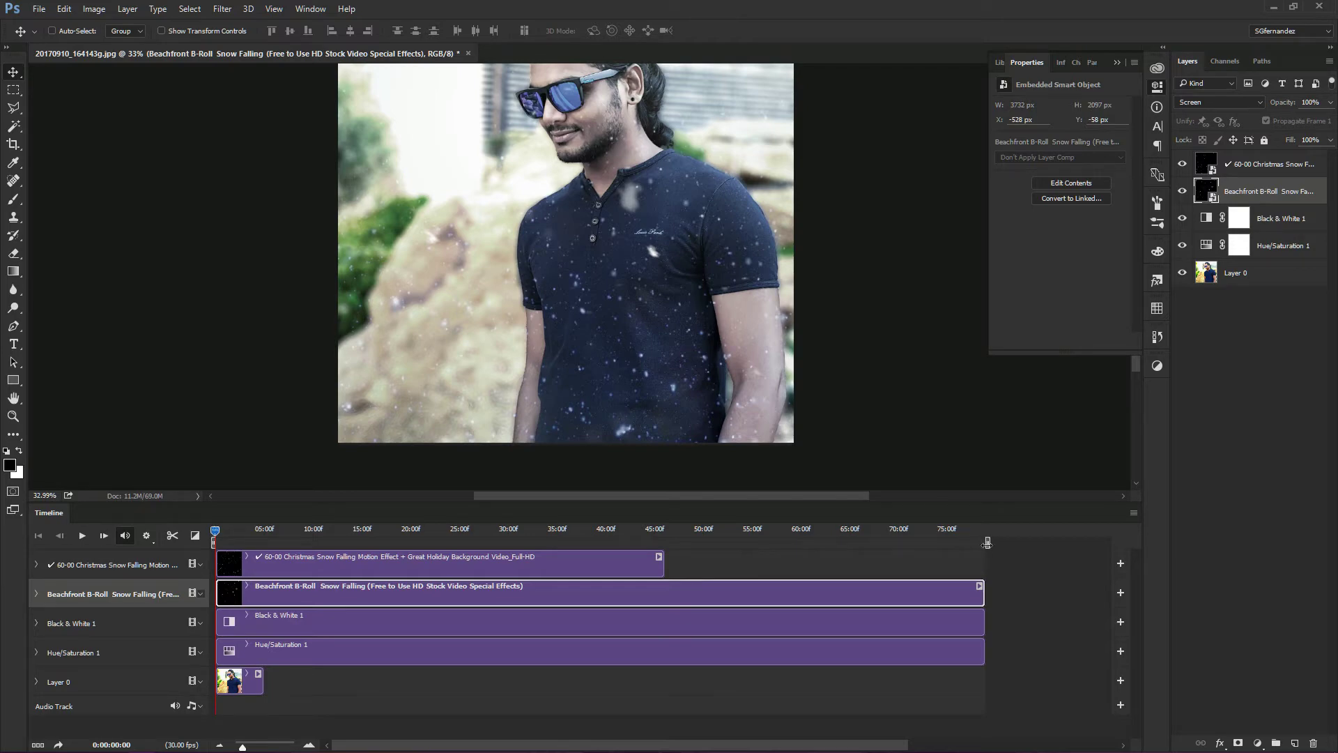
mouse_move(986, 542)
mouse_down()
mouse_move(315, 542)
mouse_move(320, 555)
mouse_up()
- Extend the Layer 0 clip so it ends at about 10 seconds
click(251, 688)
drag(262, 681, 307, 684)
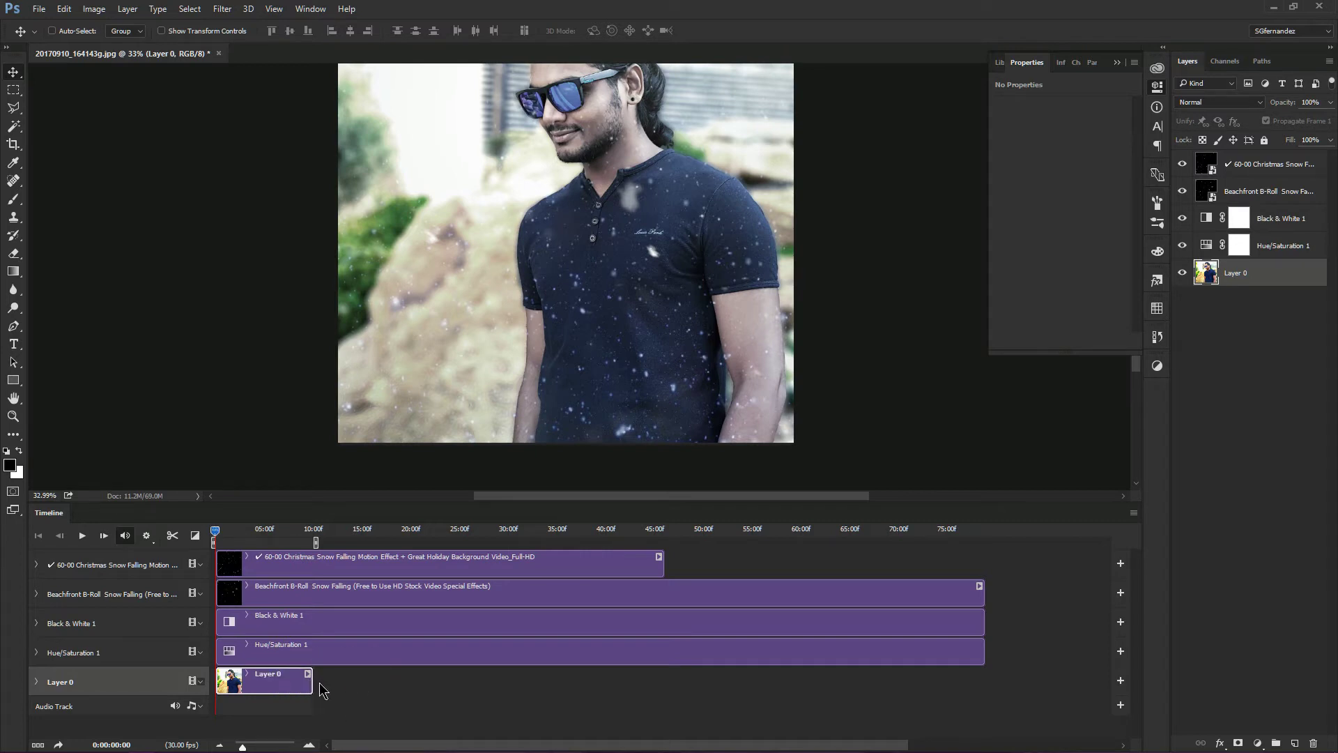
drag(310, 683, 312, 683)
- Trim the Hue/Saturation 1, Black & White 1, Beachfront and Christmas snow clips to 10 seconds
click(720, 662)
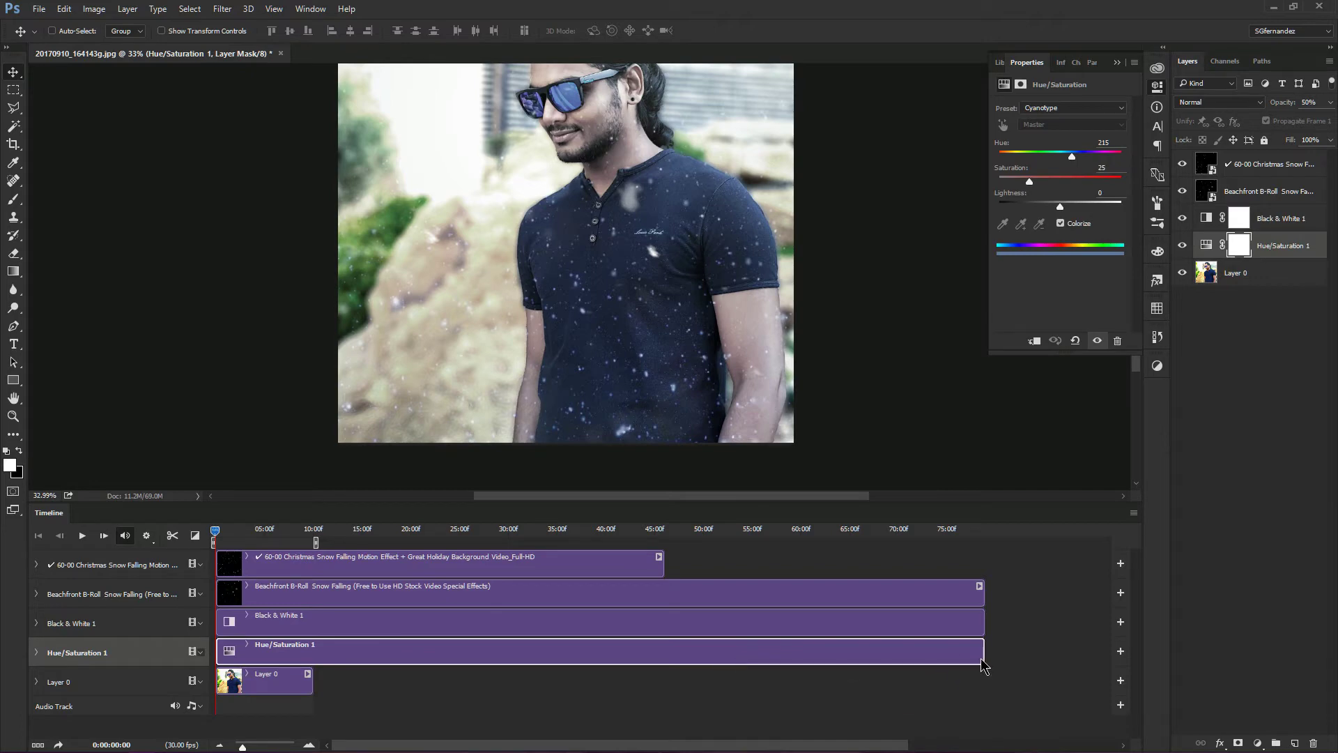
drag(981, 659, 312, 650)
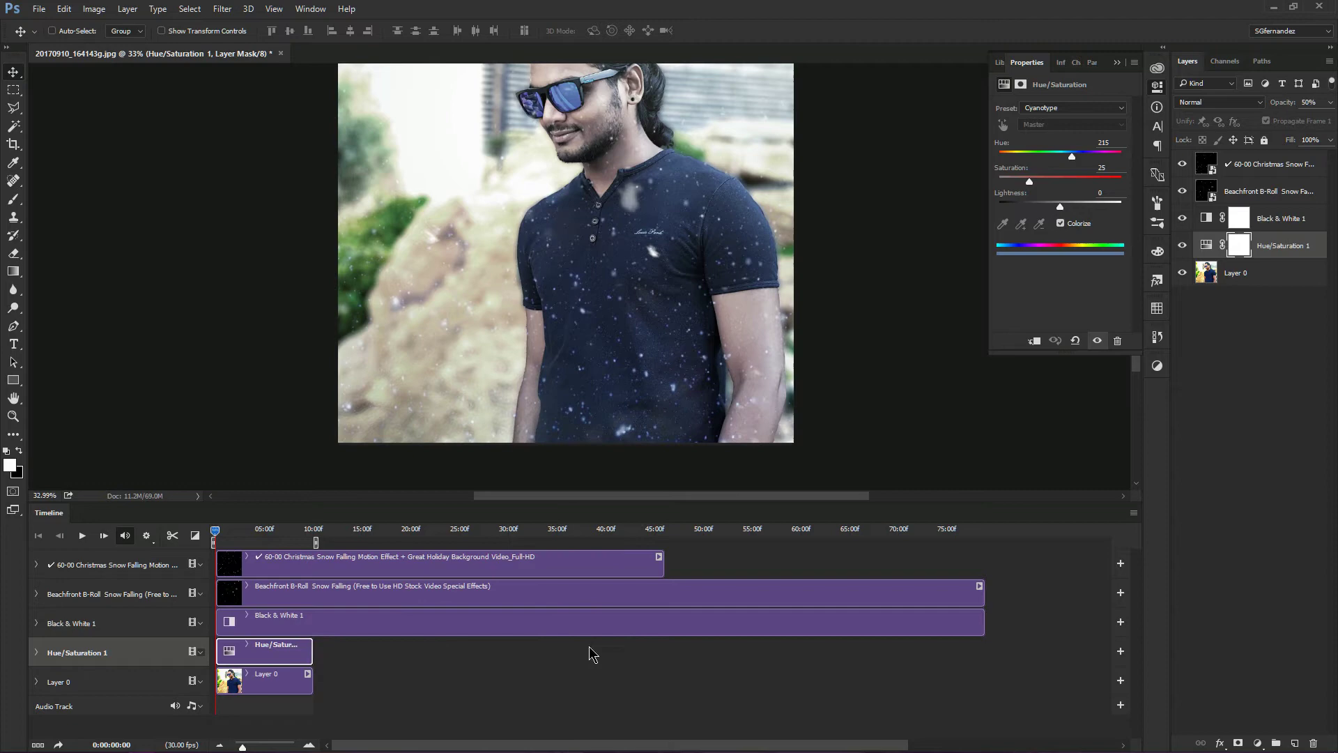
click(876, 630)
drag(978, 622, 305, 630)
click(896, 594)
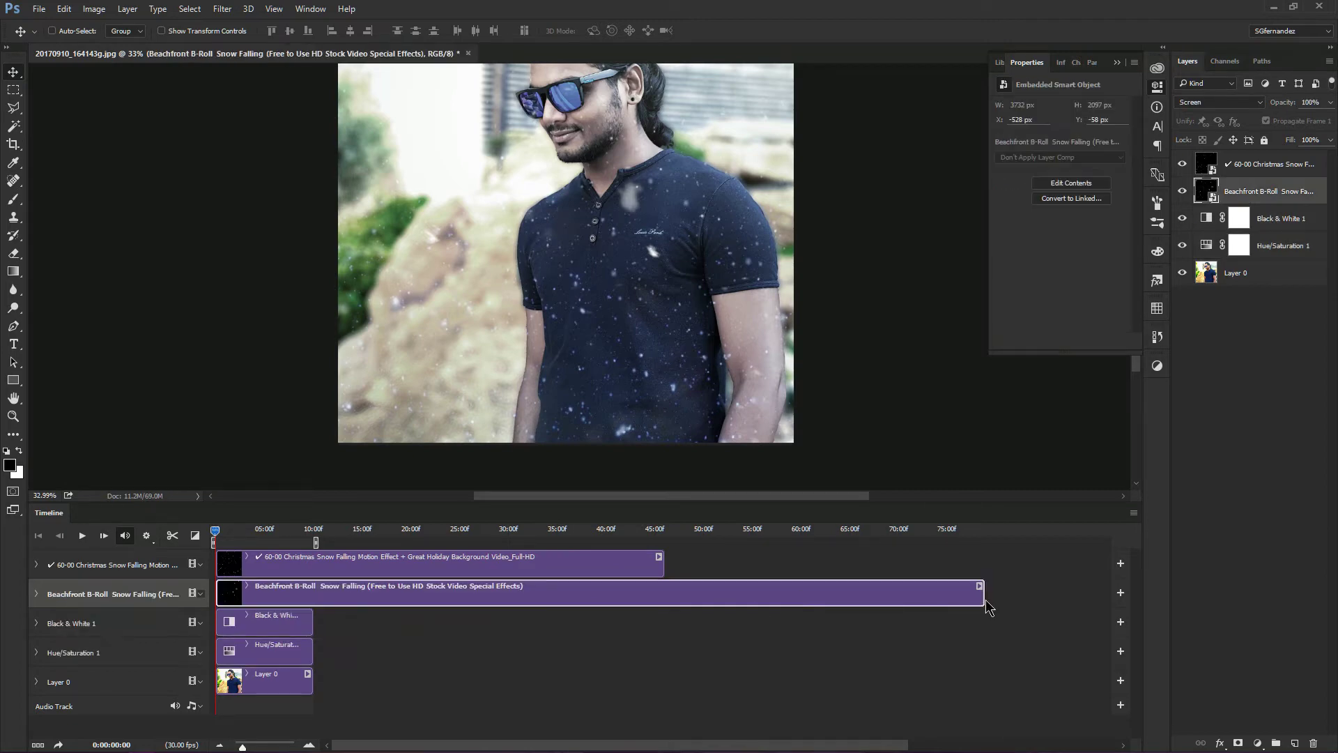
drag(981, 594, 312, 598)
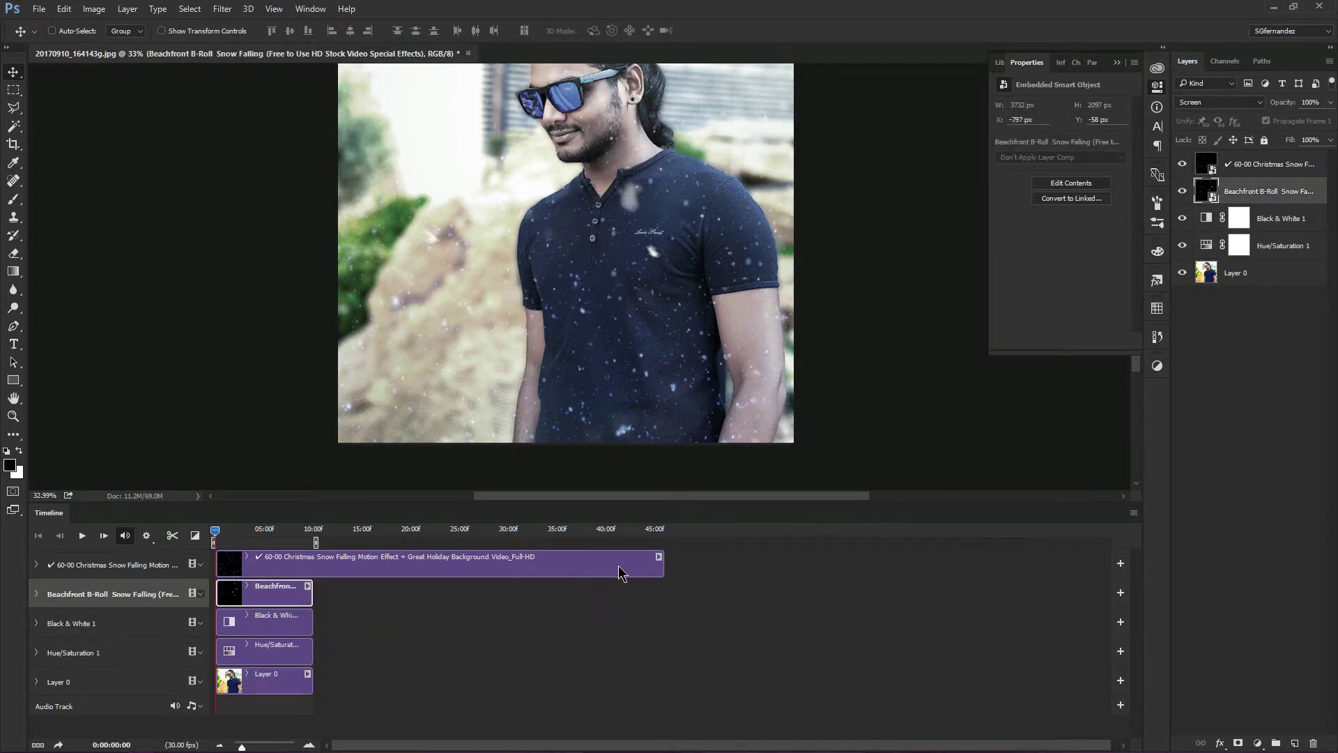
click(501, 568)
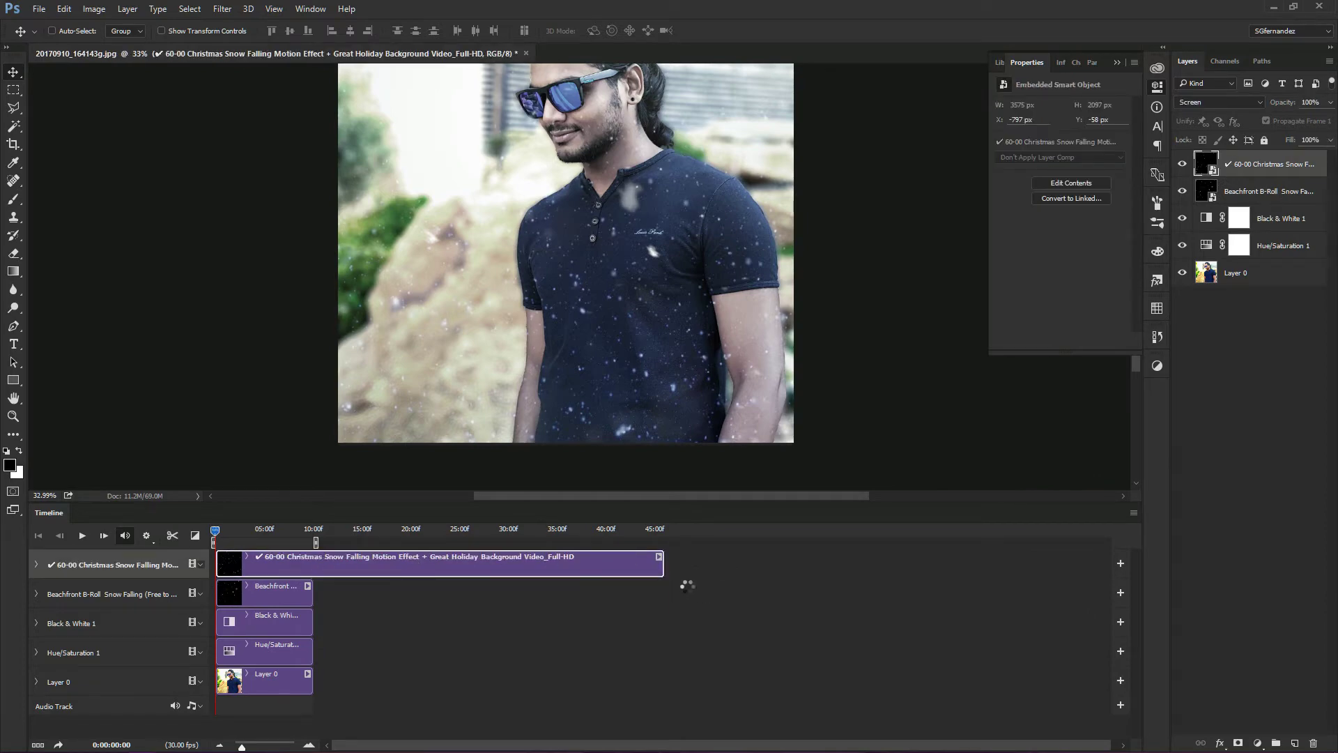
drag(663, 563, 313, 568)
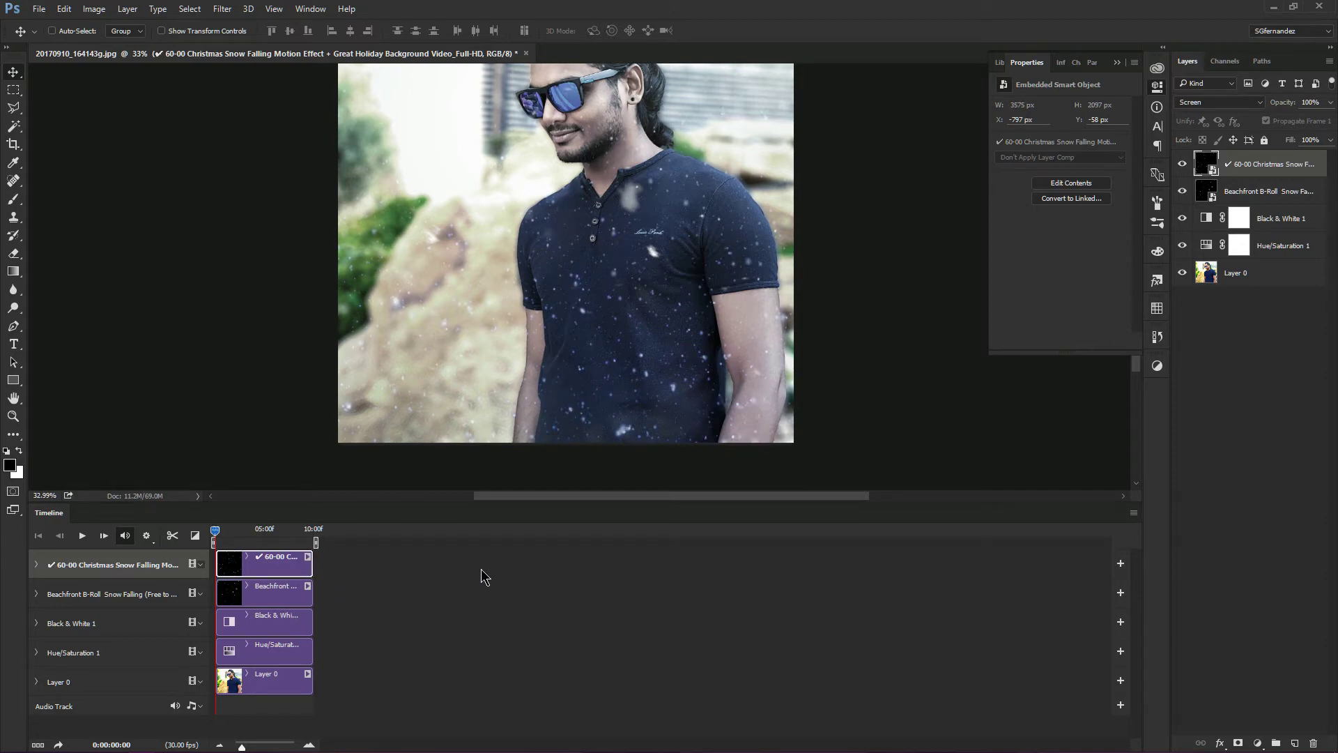
- Select Layer 0 and bring up the new fill or adjustment layer menu in the Layers panel
scroll(866, 388, up, 1)
scroll(866, 388, up, 1)
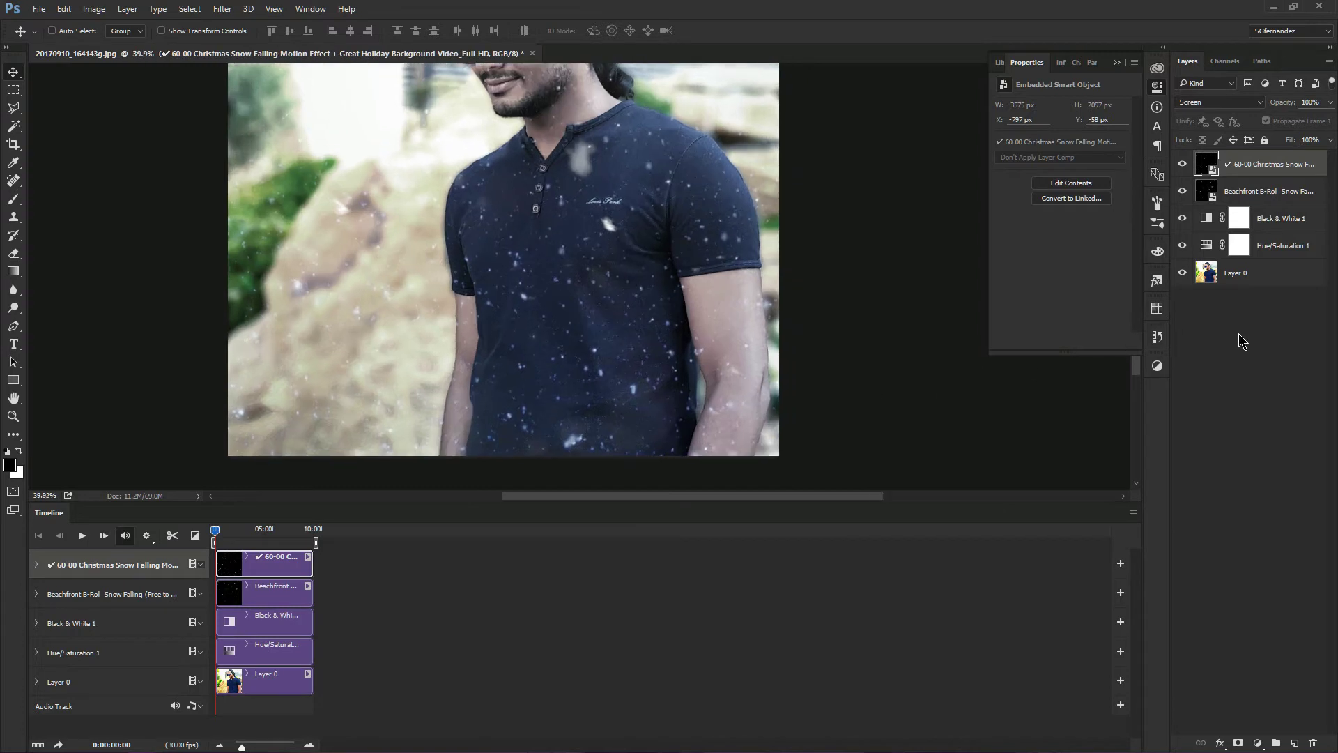
click(1281, 280)
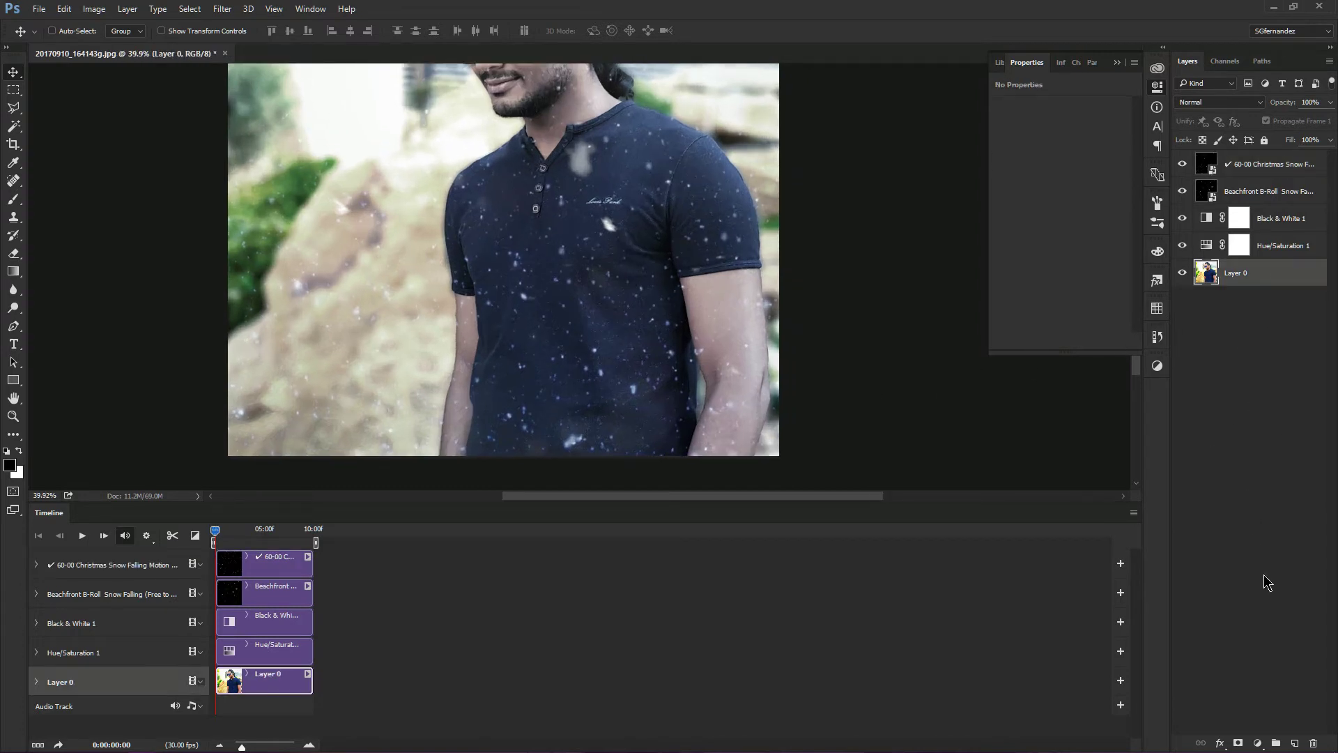
click(1258, 744)
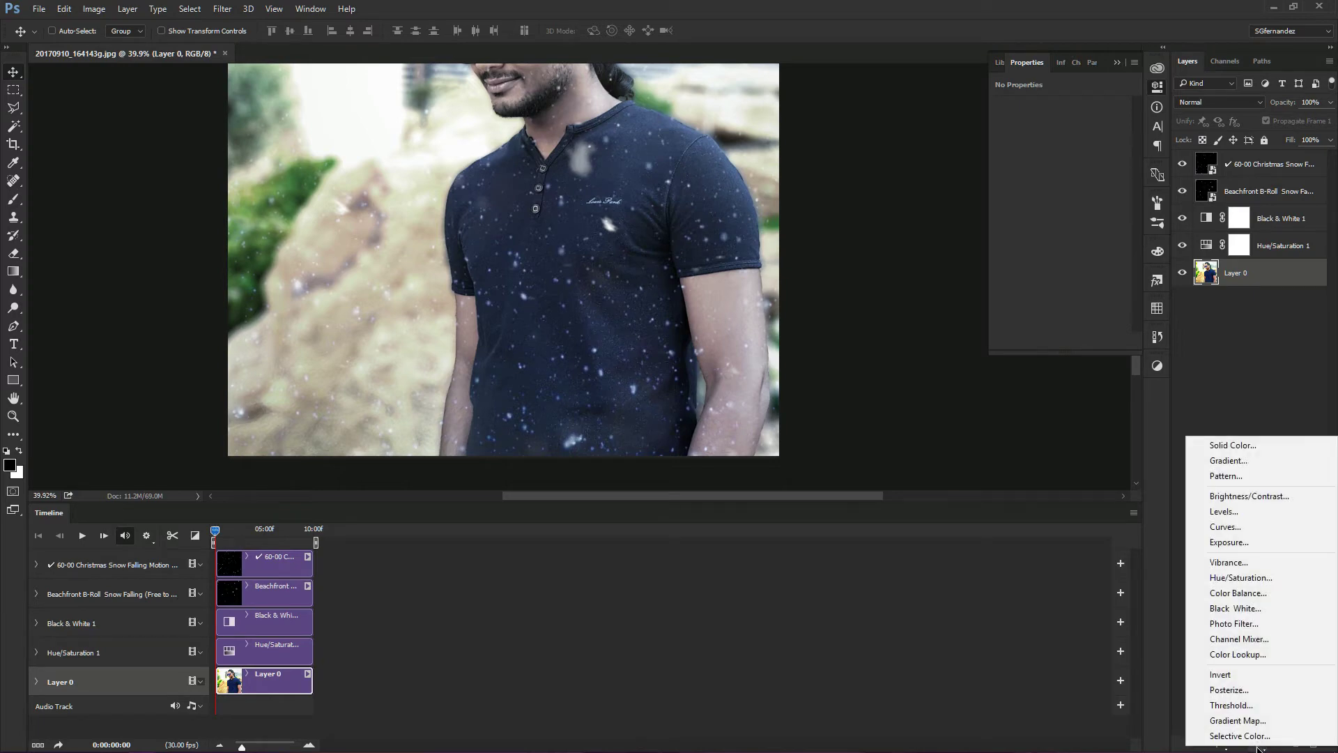
- Add a Gradient Fill layer with a white left stop, shifting the fade lower on the photo
click(1234, 460)
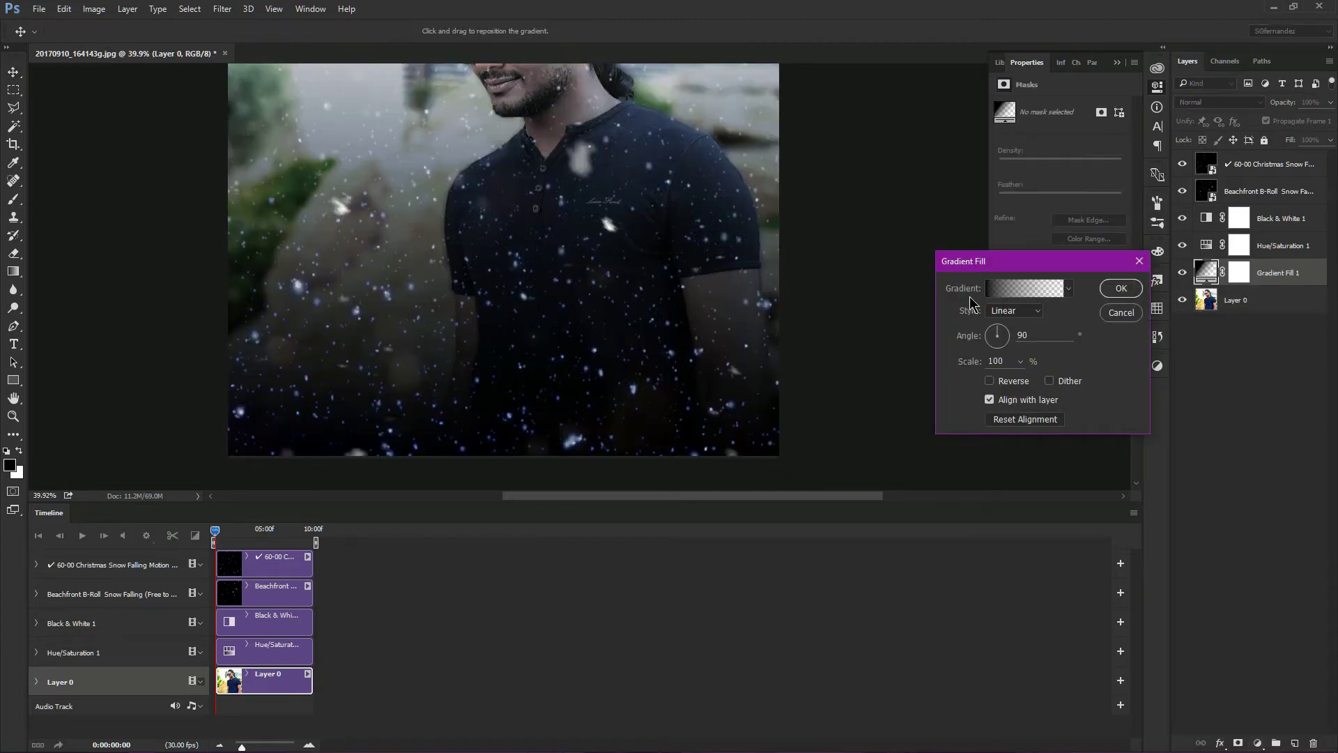
click(1014, 294)
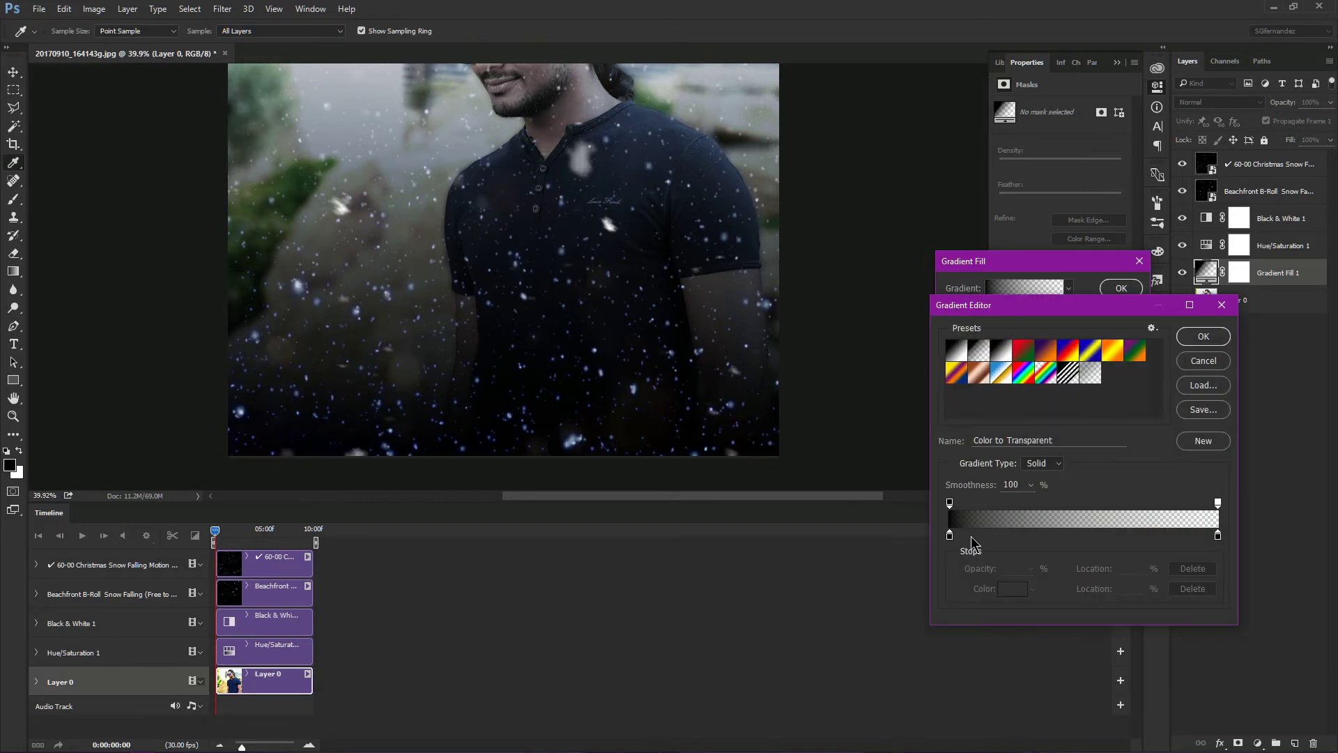
click(950, 535)
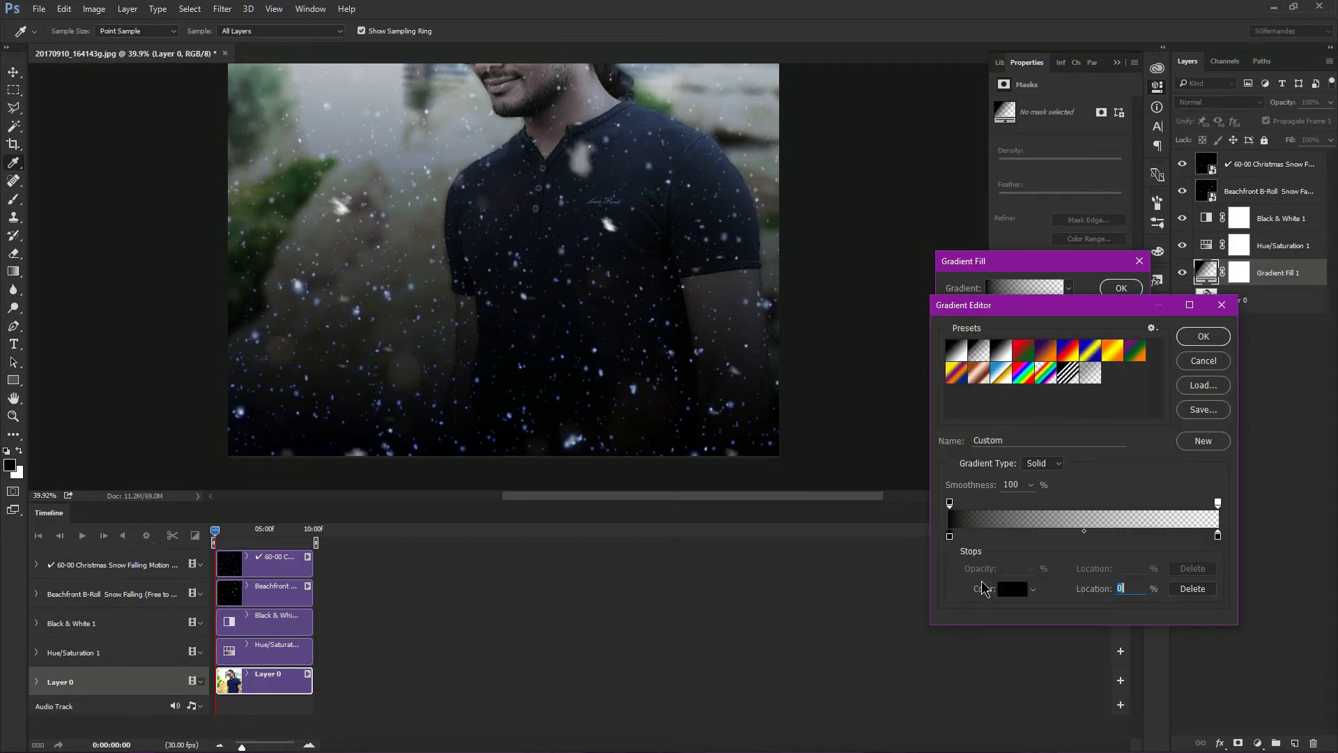
click(1012, 589)
drag(921, 329, 795, 158)
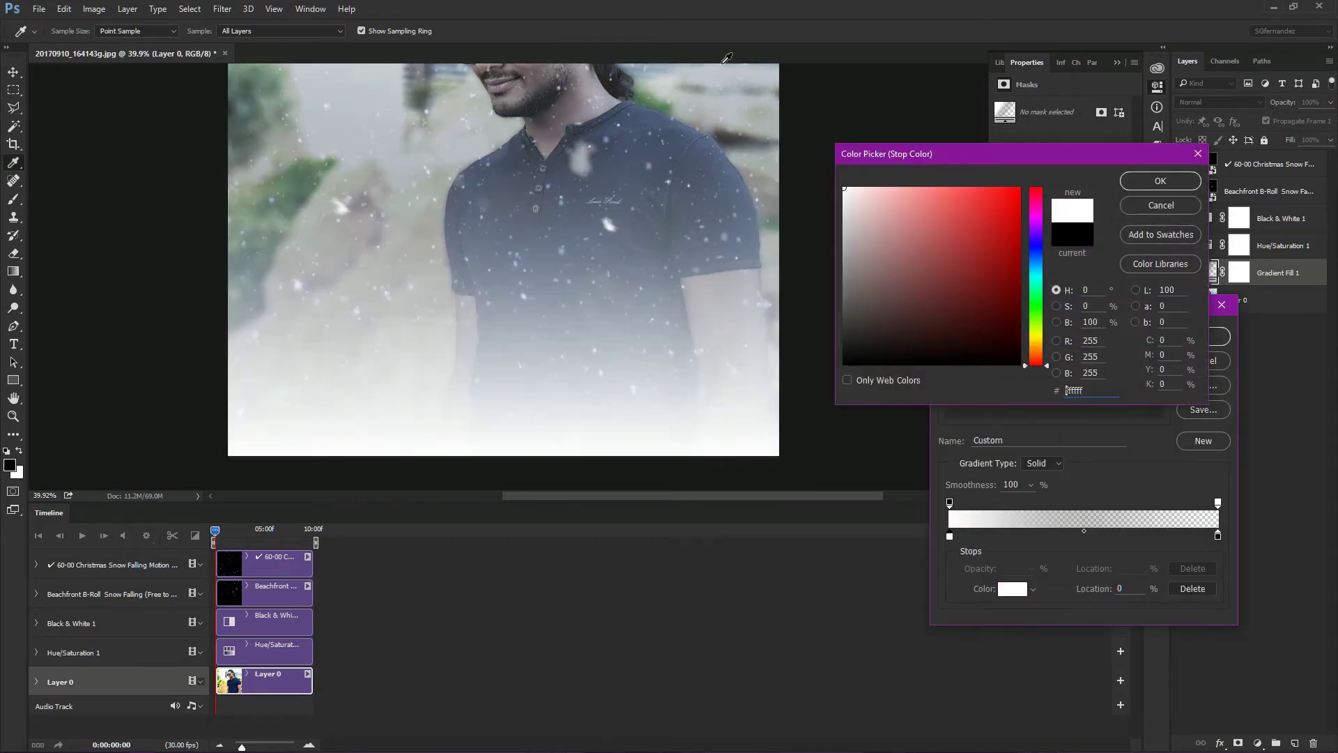
click(1170, 182)
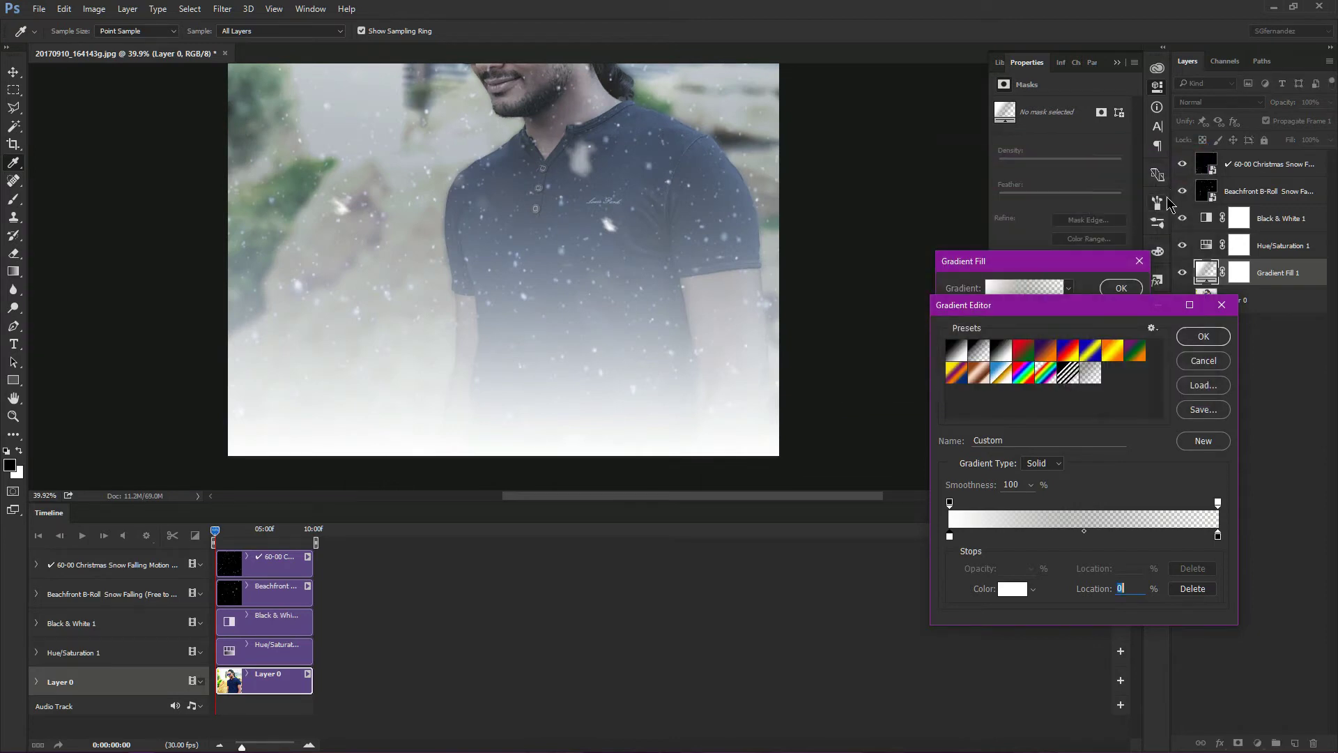
click(1202, 340)
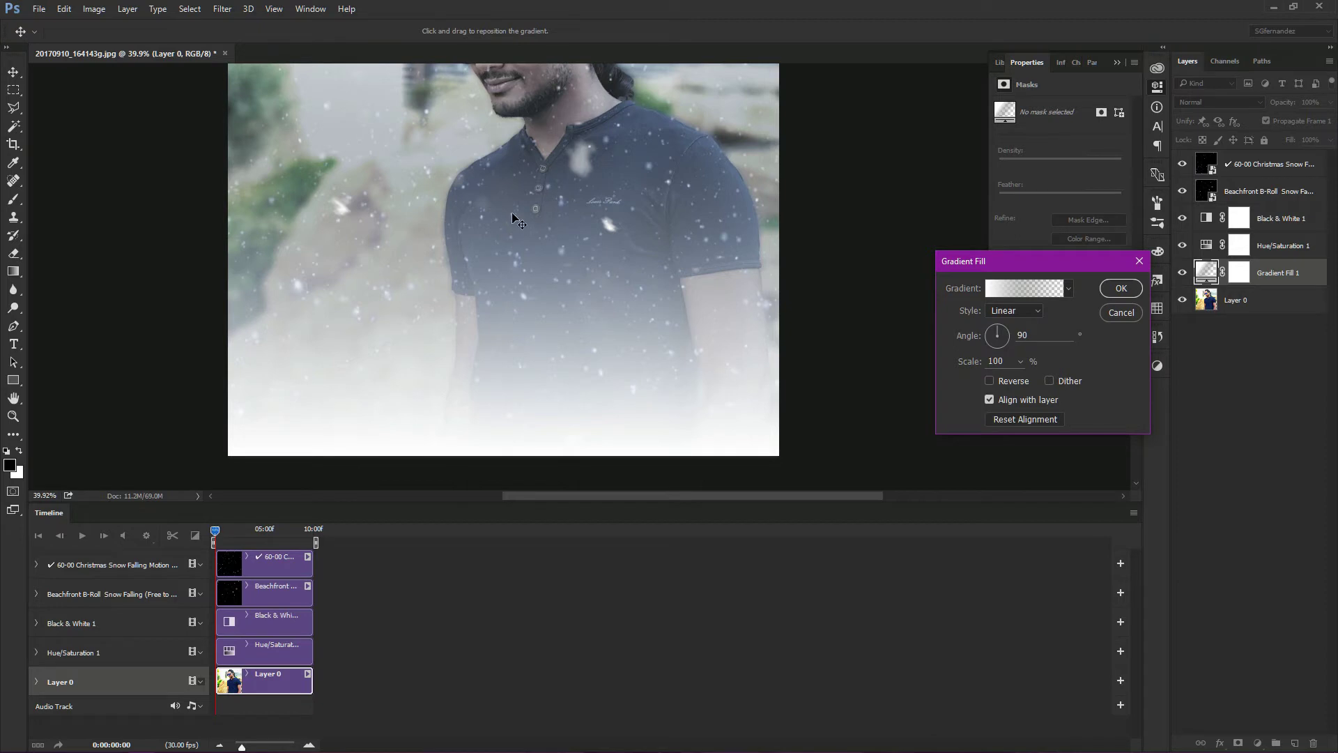
drag(519, 222, 531, 407)
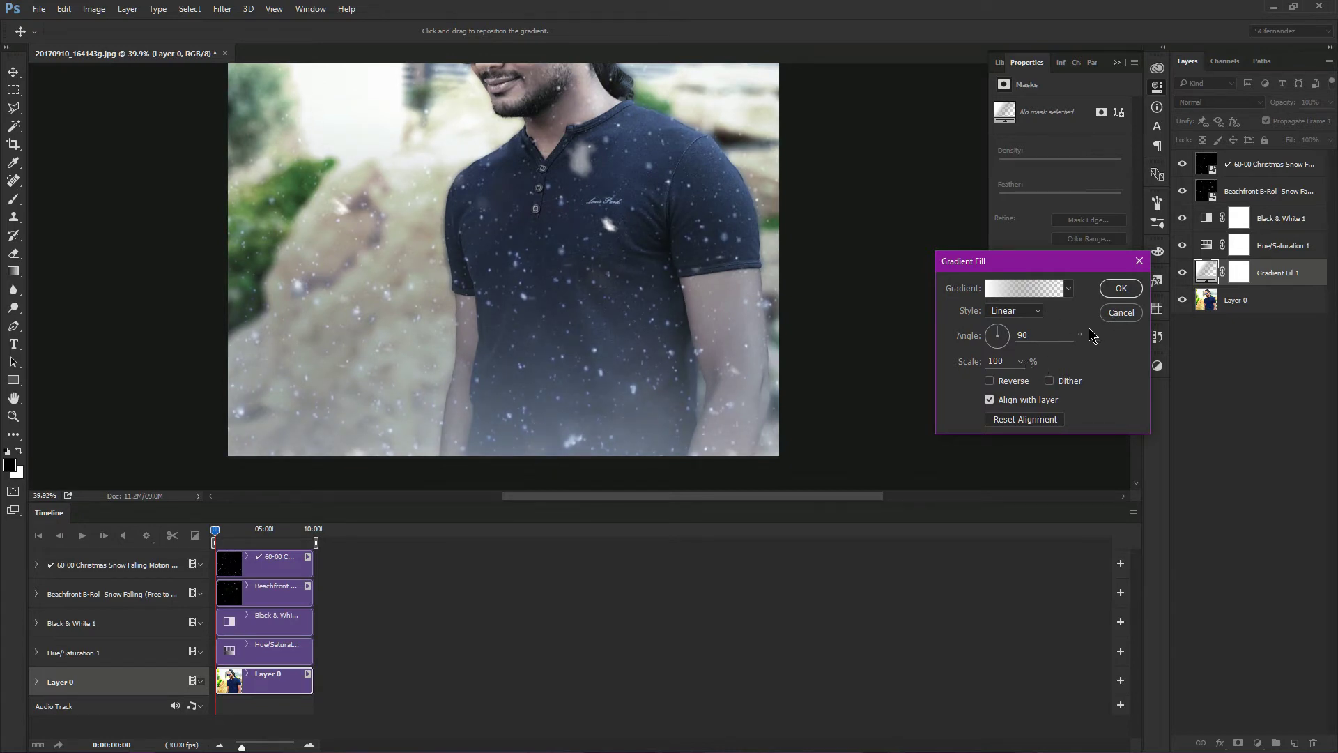
click(1120, 290)
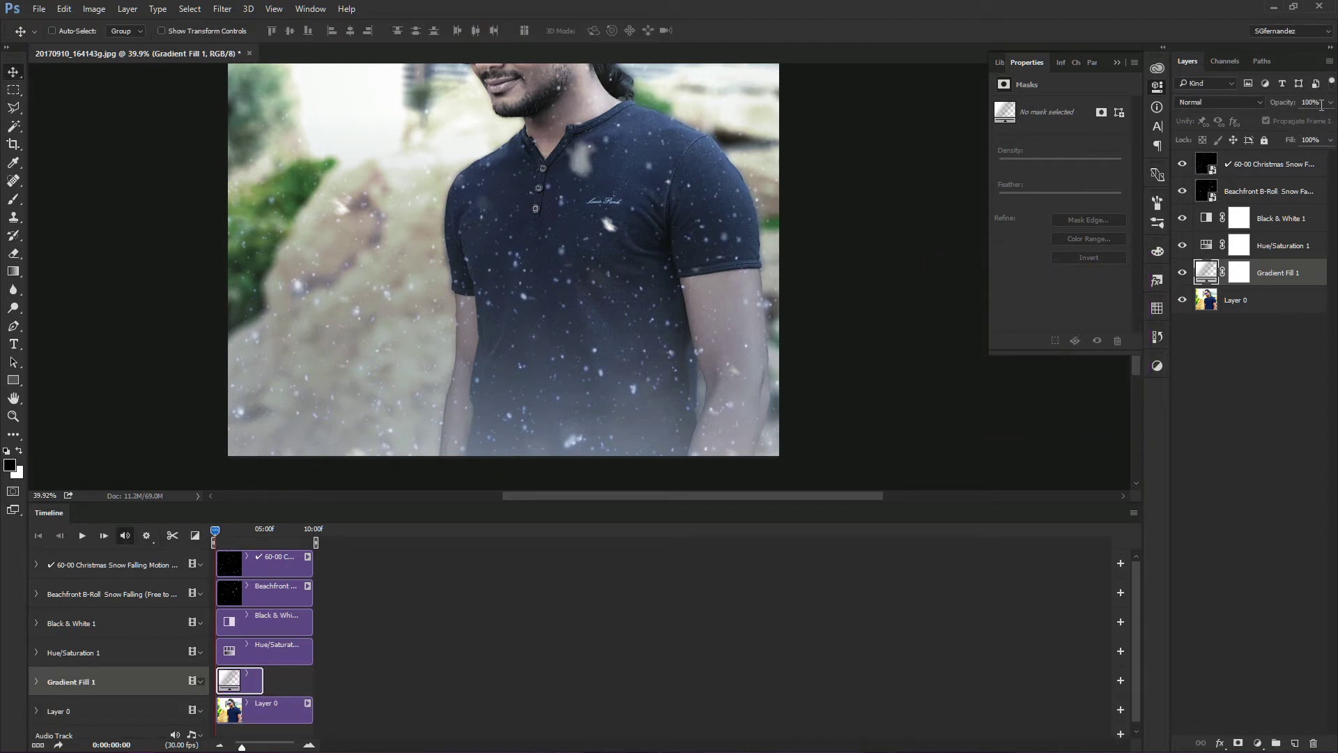
- Lower Gradient Fill 1 to 59% opacity and extend its clip to the full animation length
click(1329, 103)
drag(1304, 120, 1301, 119)
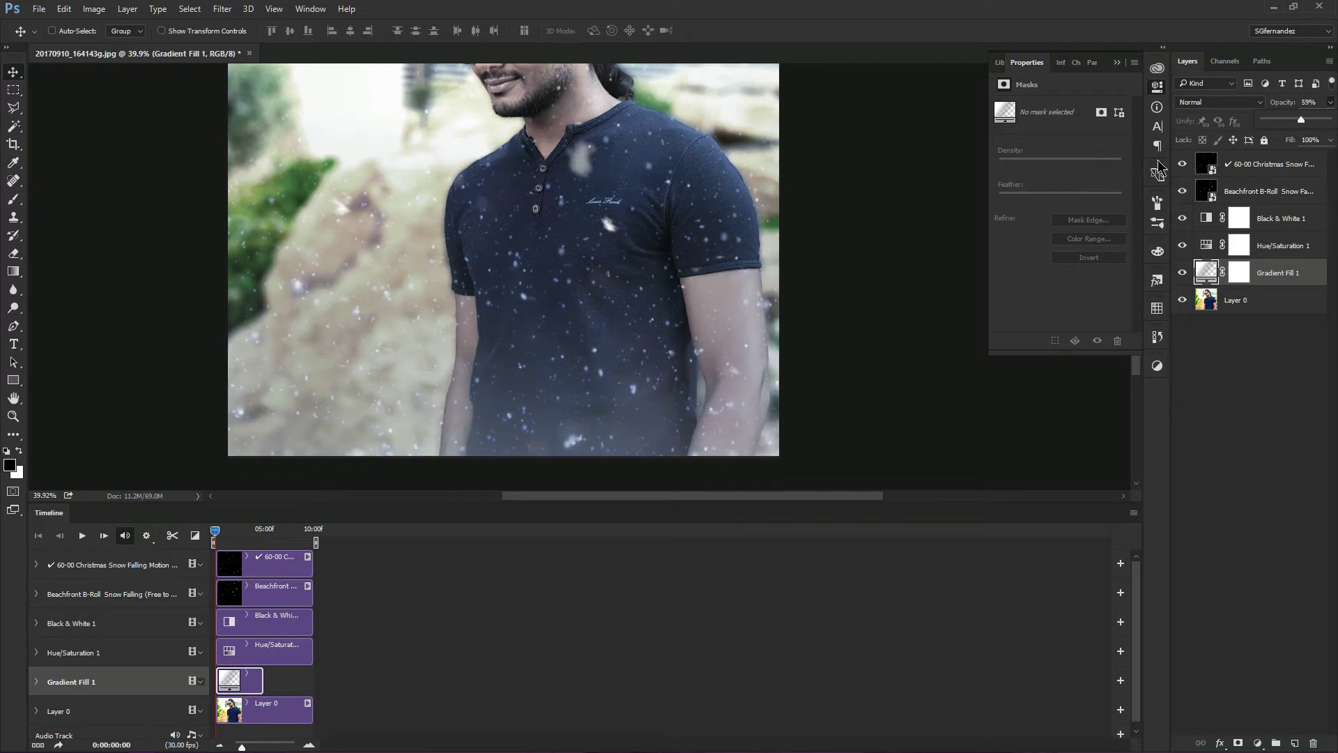
scroll(834, 260, up, 3)
scroll(825, 285, down, 2)
scroll(825, 285, down, 1)
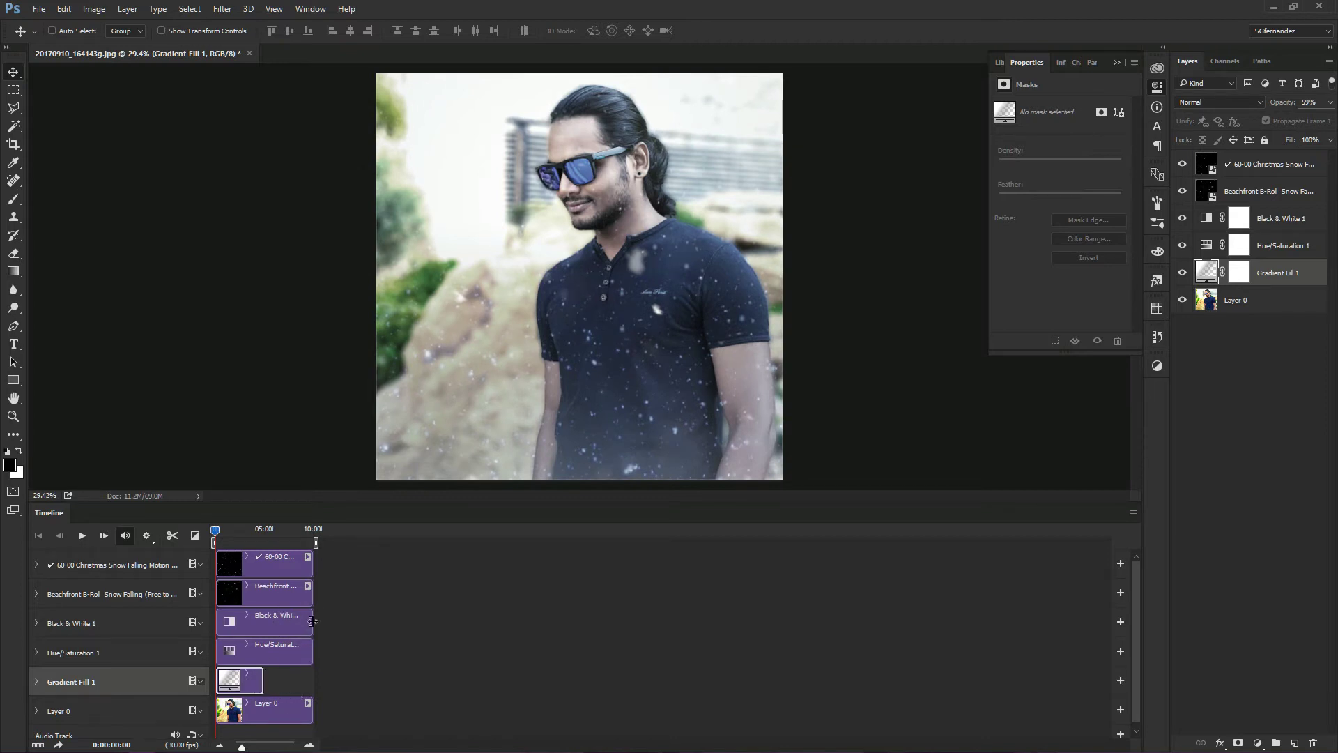
drag(263, 681, 314, 683)
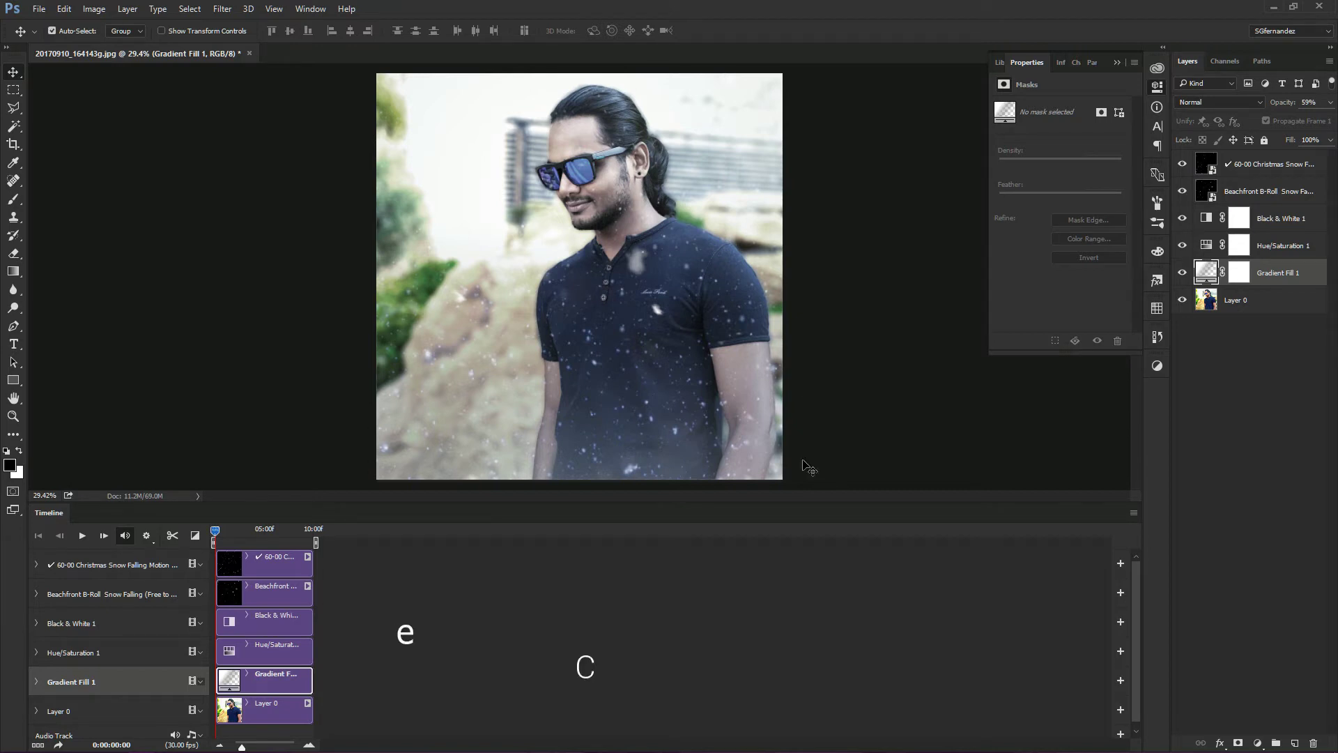
- Resize the image to 1000 × 1000 px in the Image Size dialog
key(ctrl+alt+i)
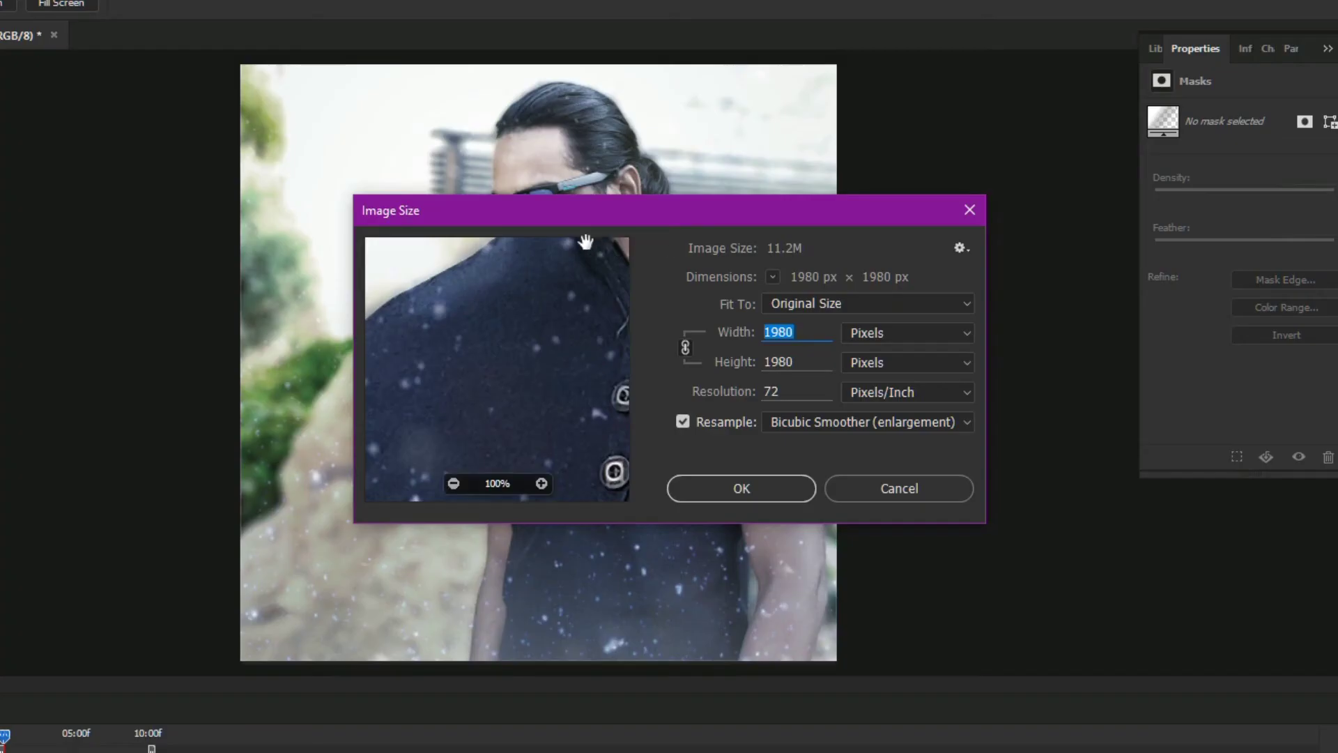
click(805, 333)
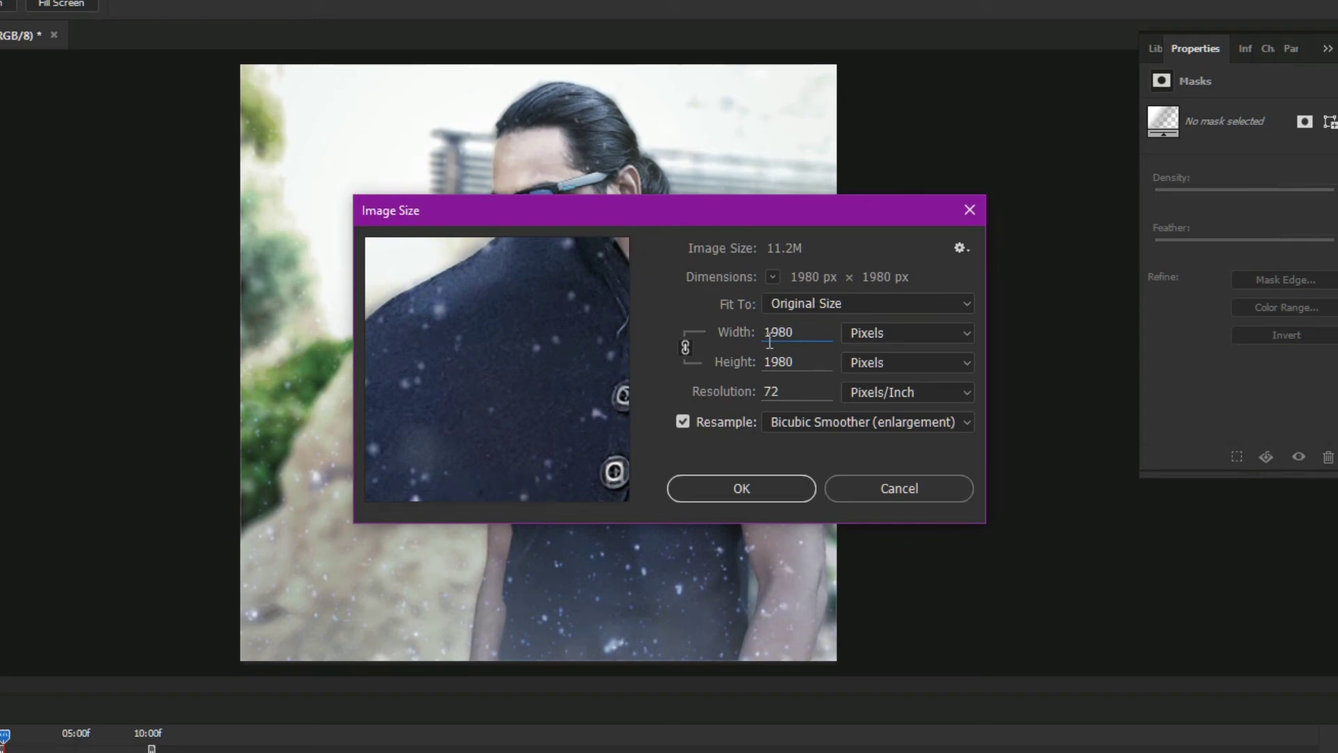
click(729, 334)
text(100)
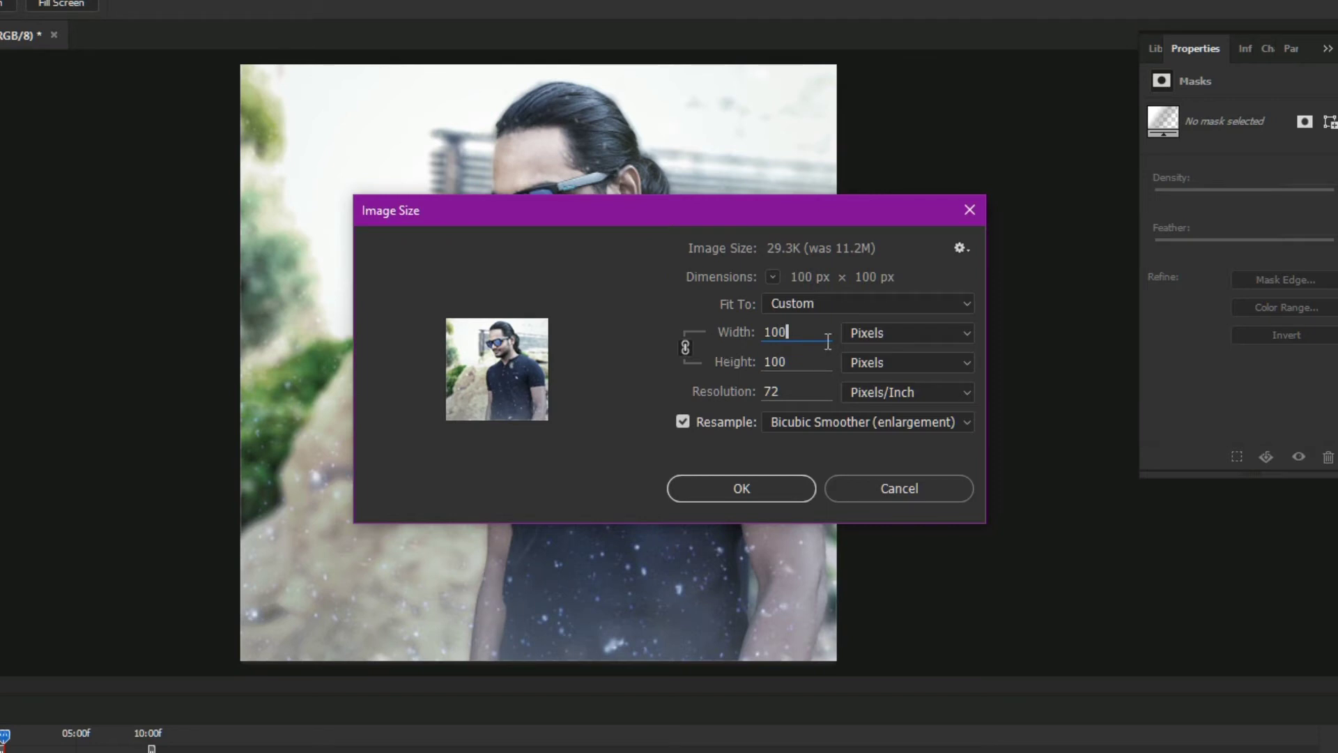
text(0)
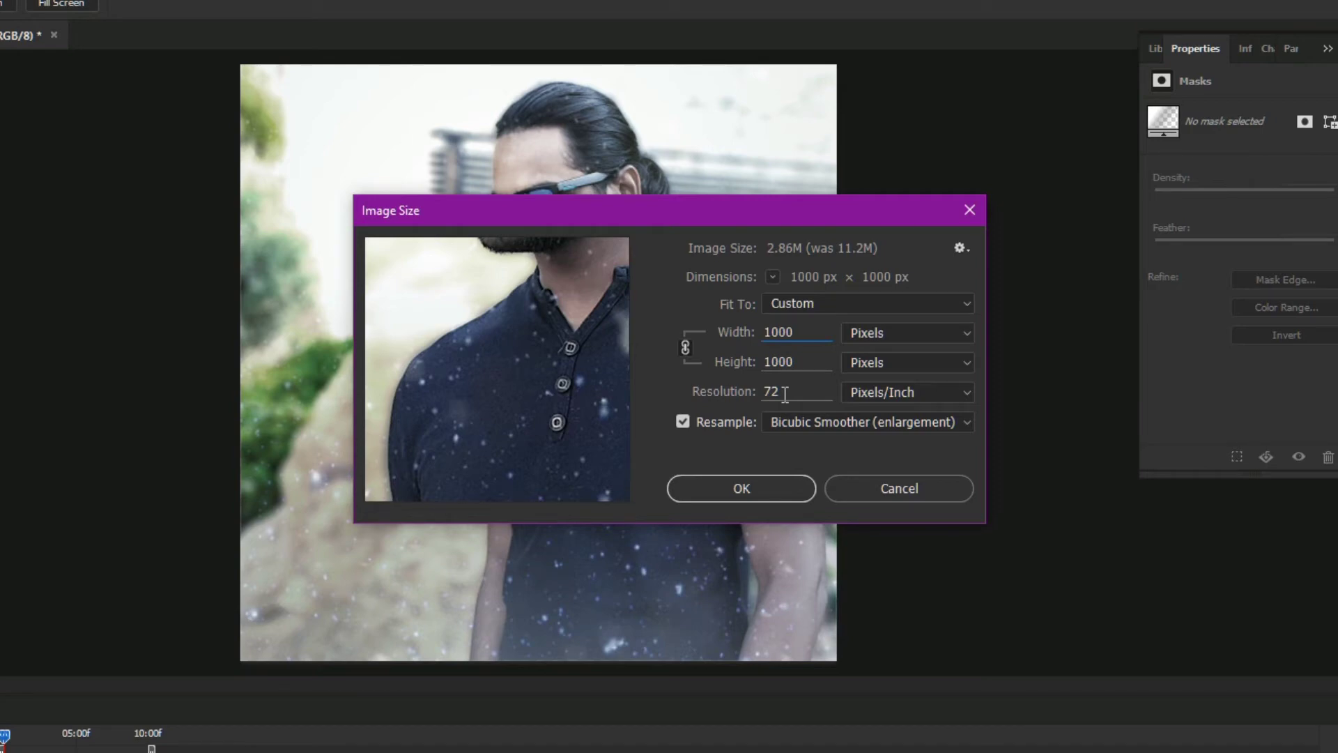
click(751, 496)
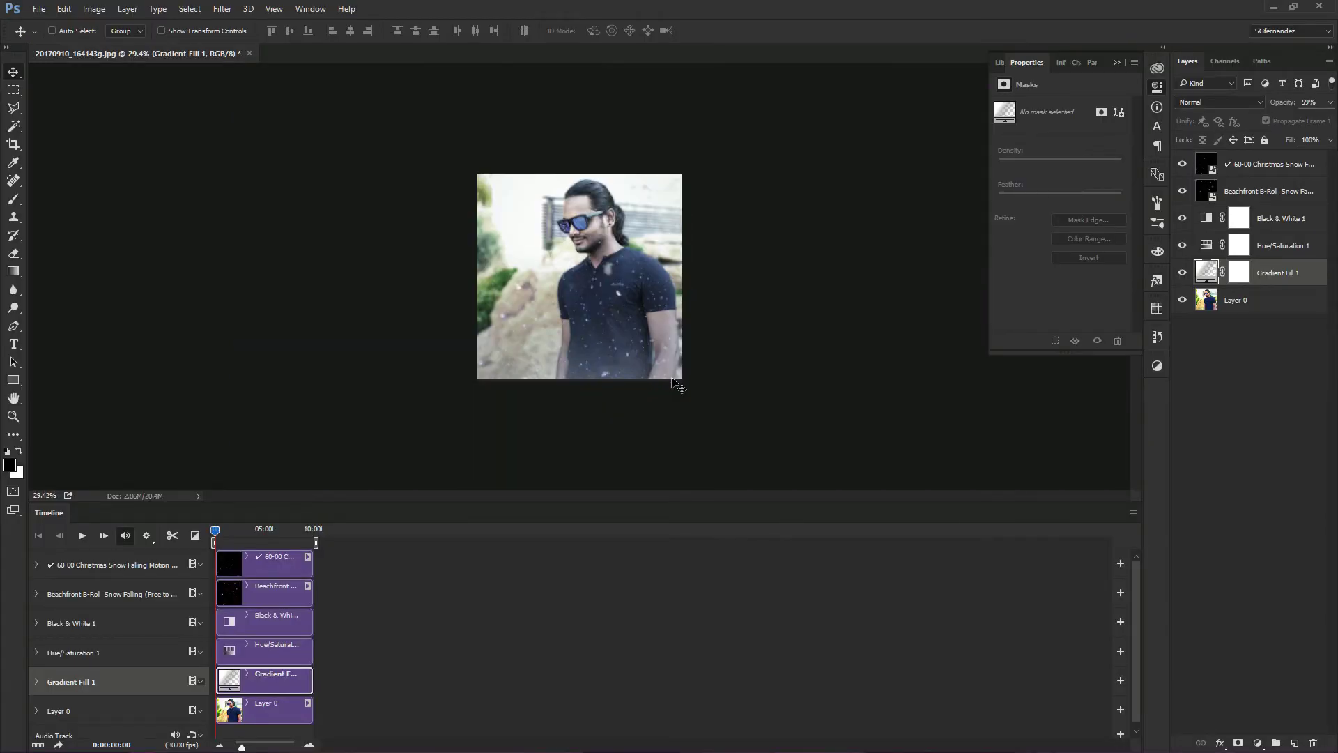
- Fit the snowy portrait to the window and bring up the Render Video dialog
key(ctrl+0)
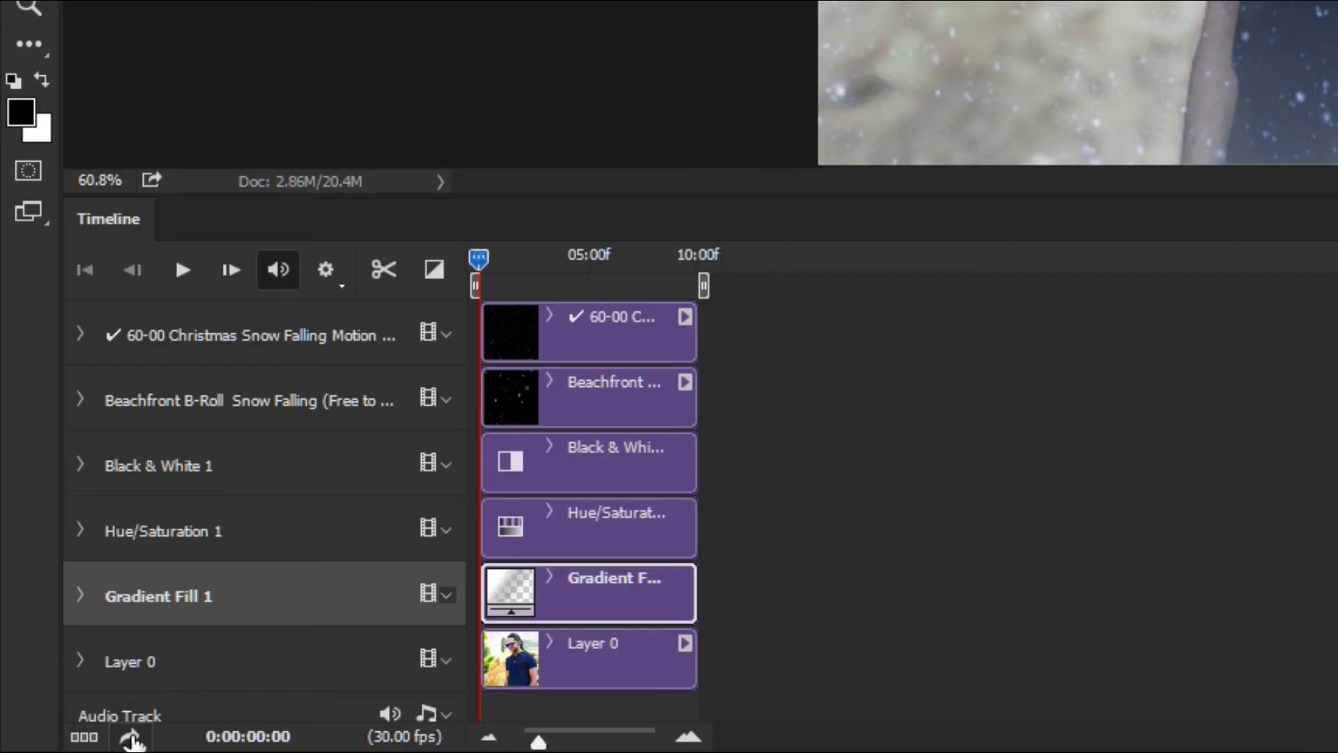
click(131, 738)
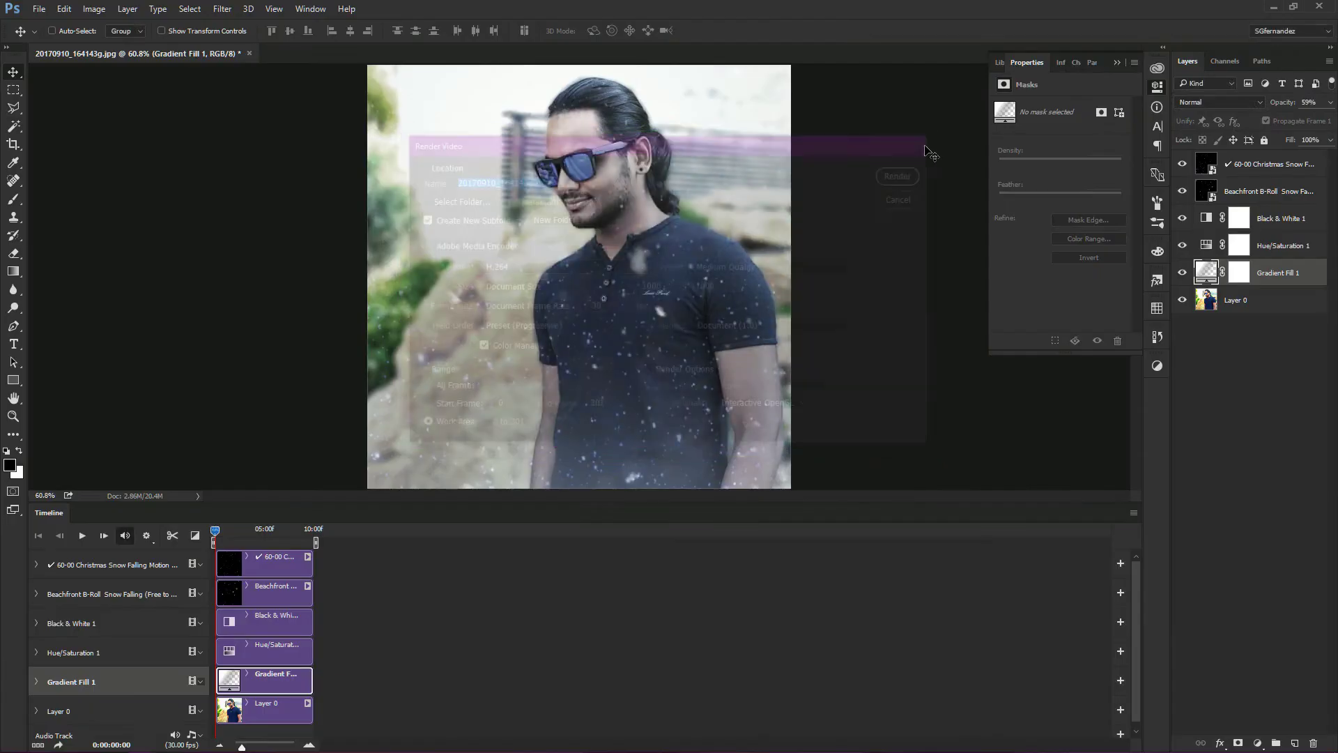
- Reopen the Render Video dialog from the Timeline panel's flyout menu
click(39, 8)
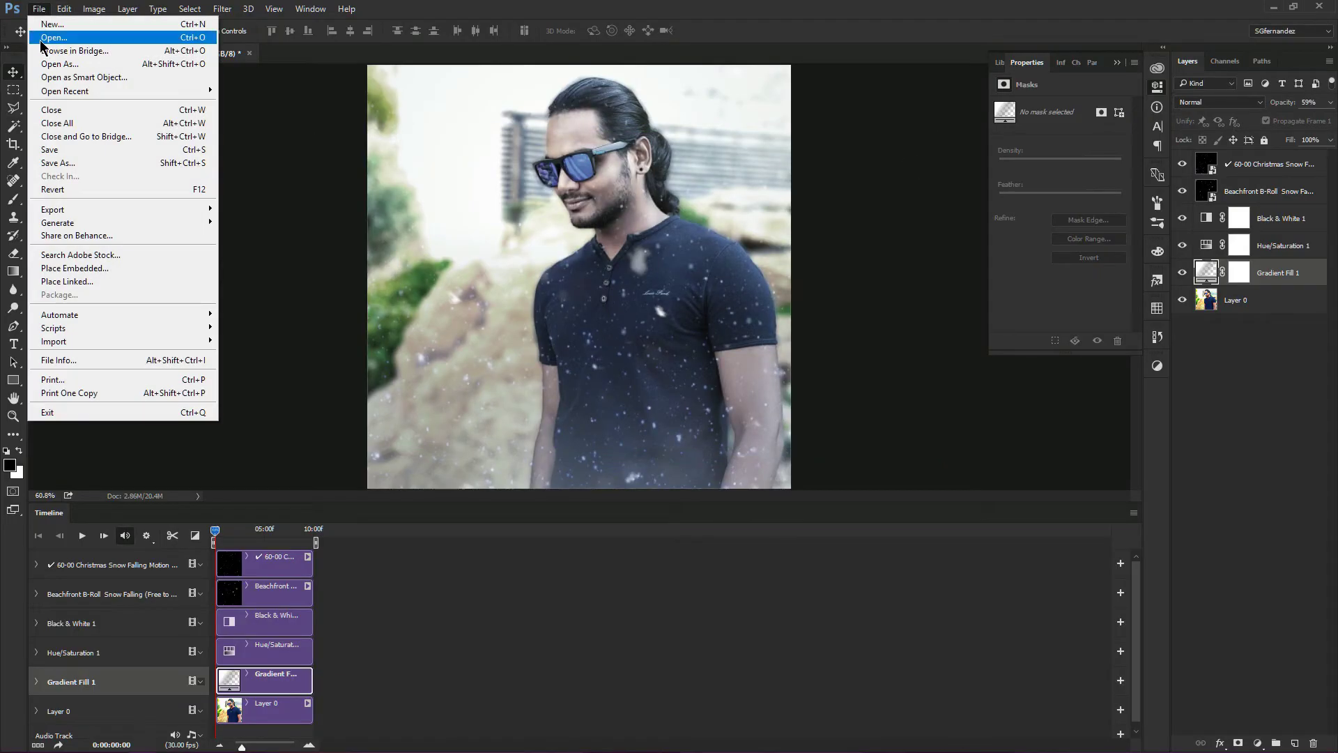
mouse_move(84, 330)
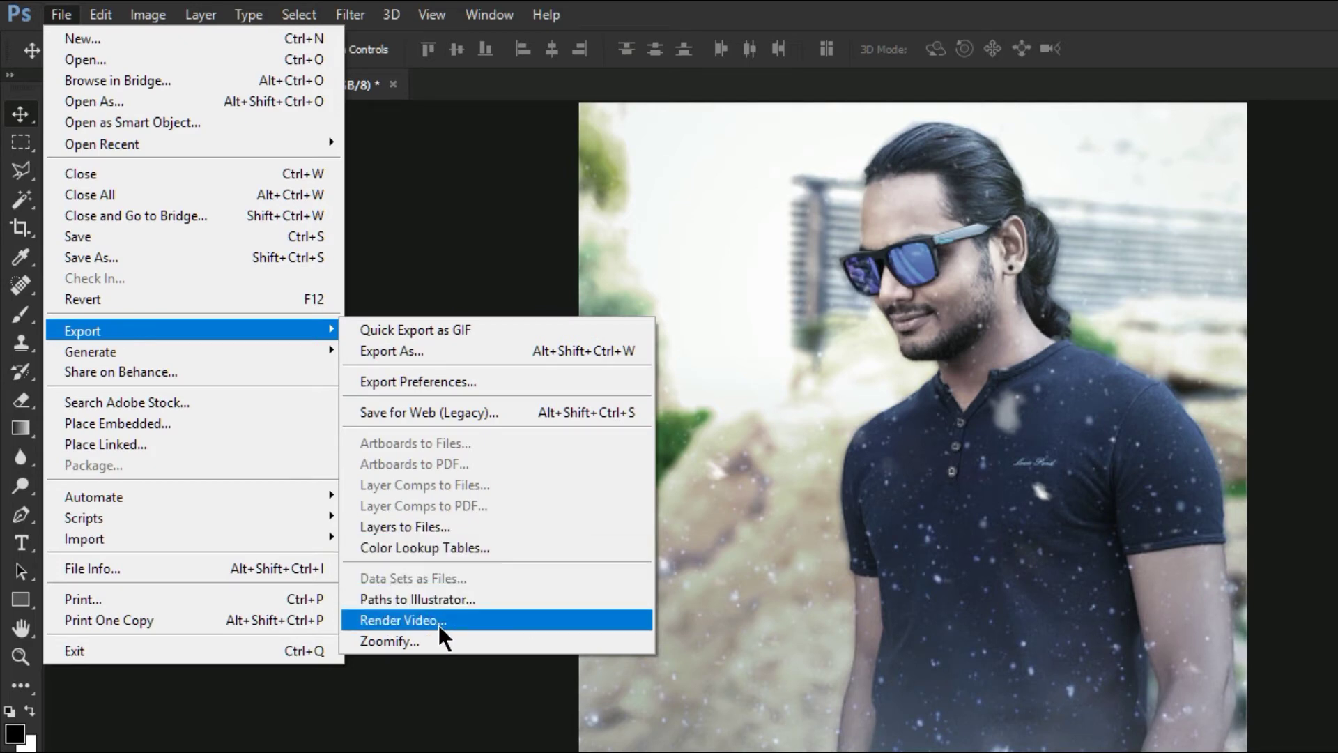
click(457, 621)
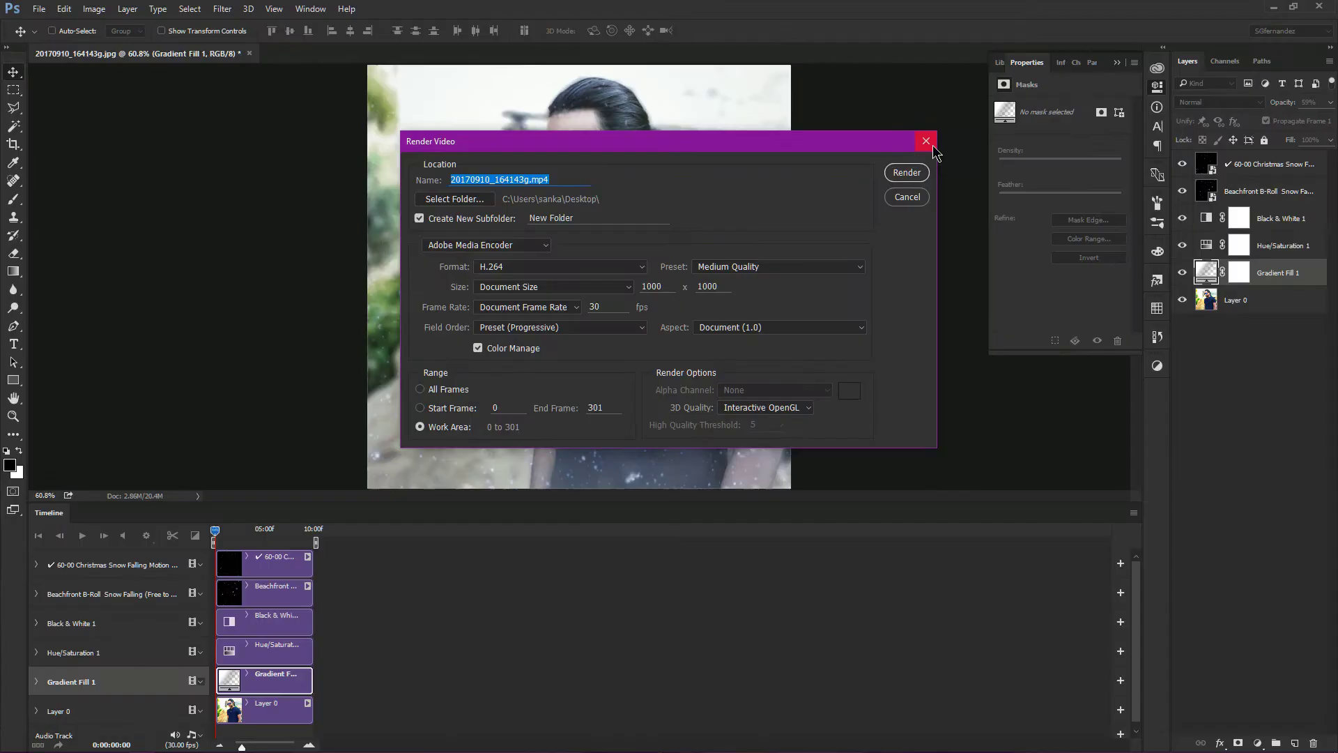
click(906, 174)
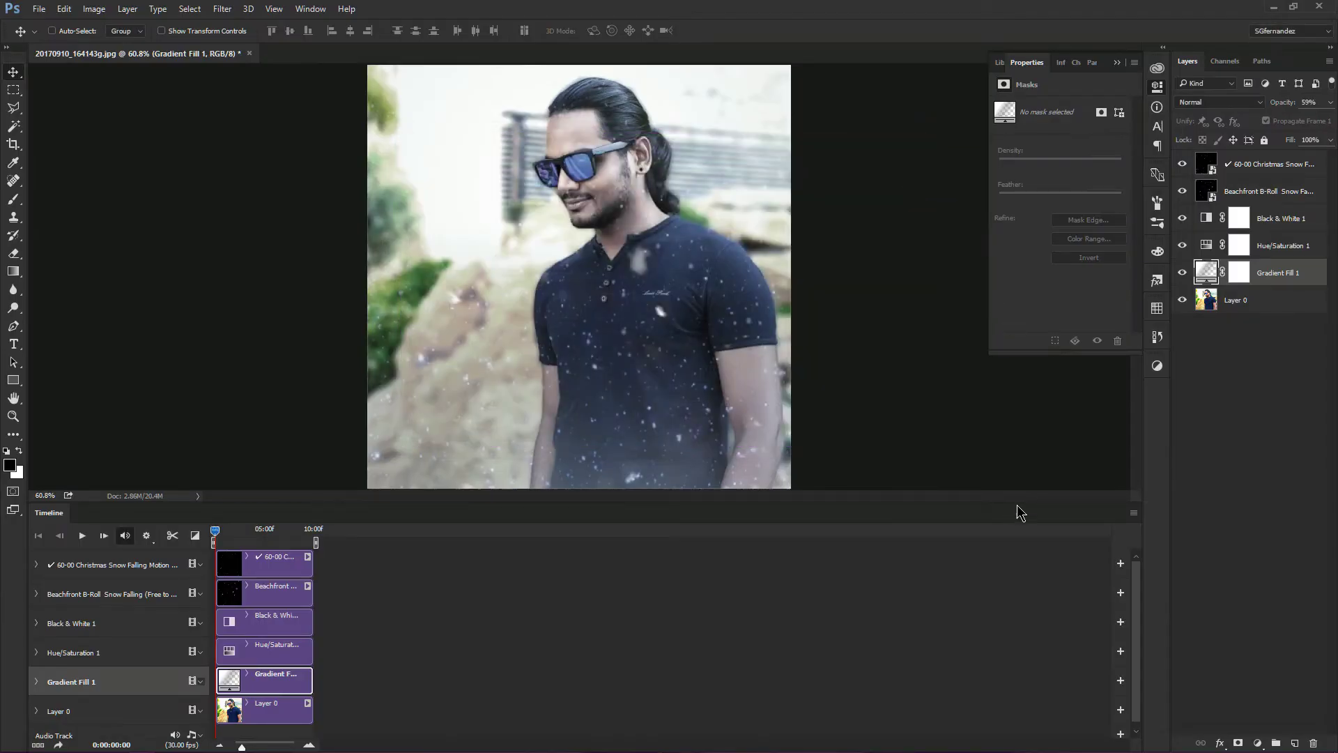
click(1136, 516)
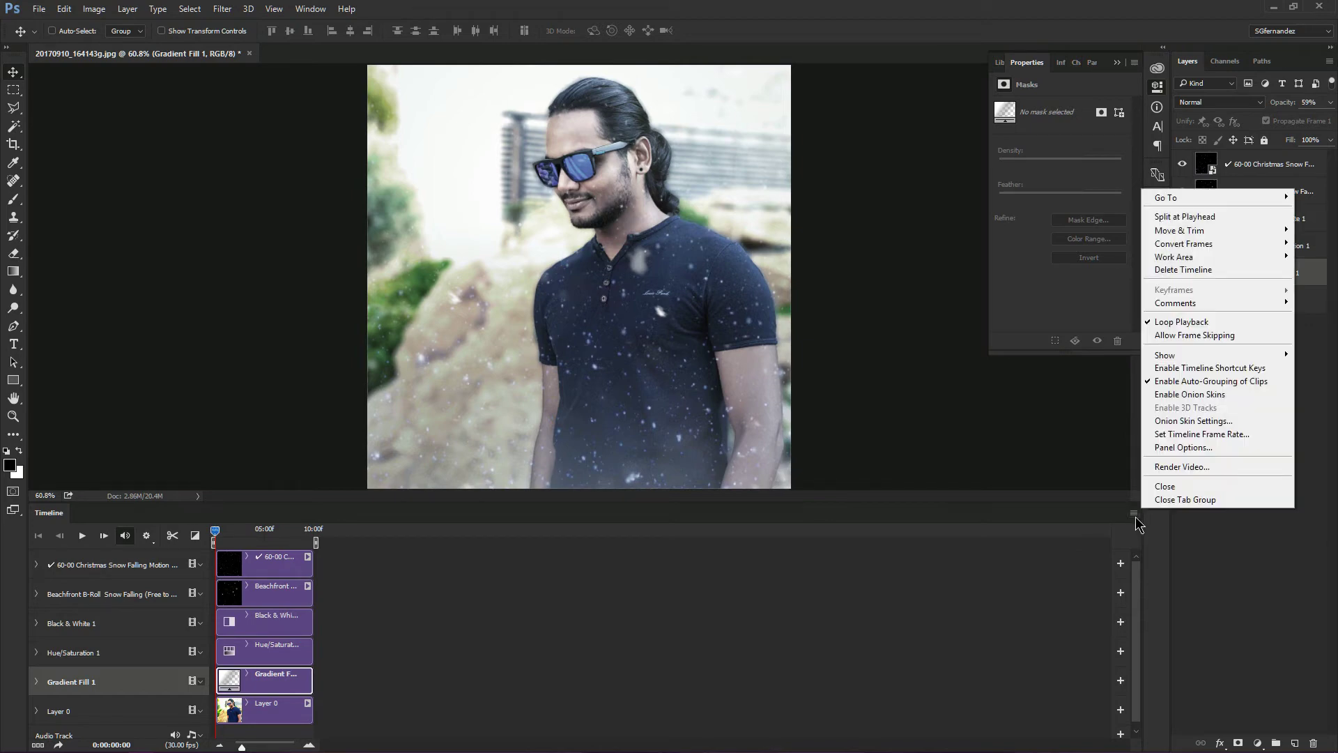
click(1186, 470)
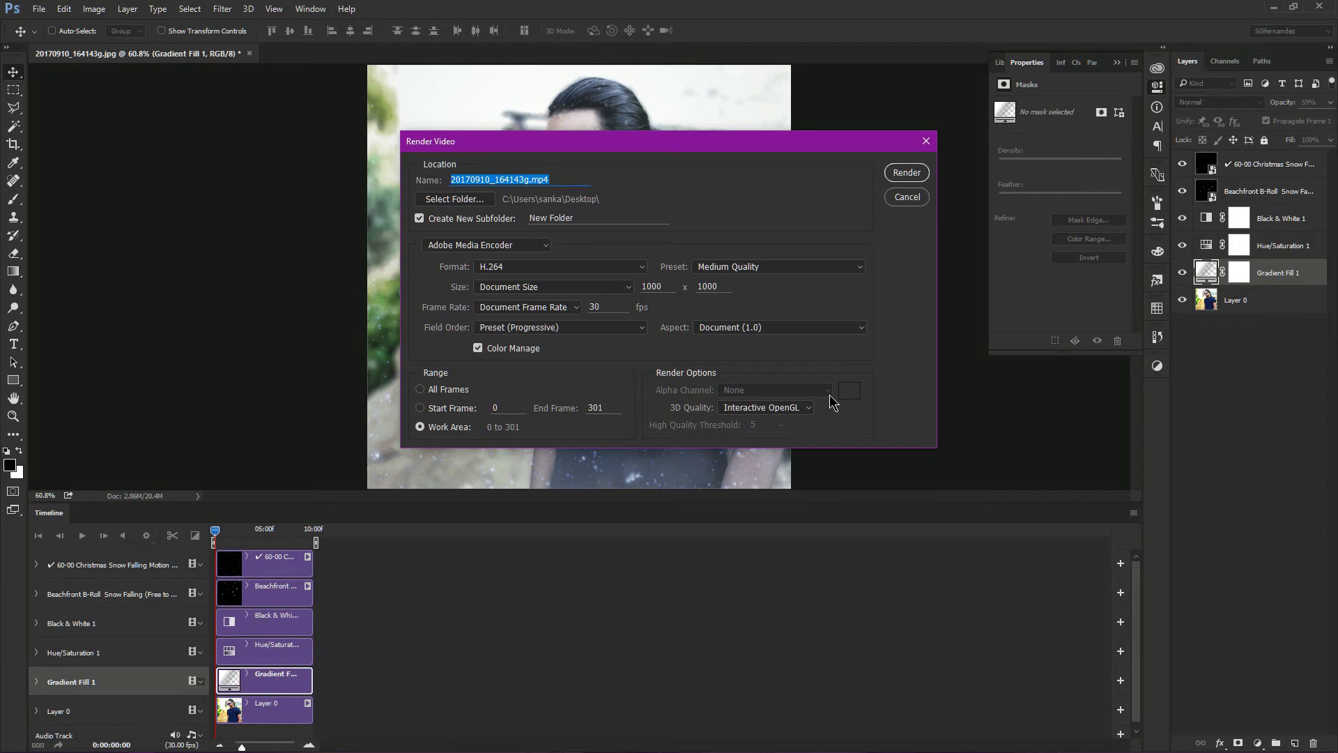
- Name the output SG01 and keep the Medium Quality H.264 preset
click(585, 178)
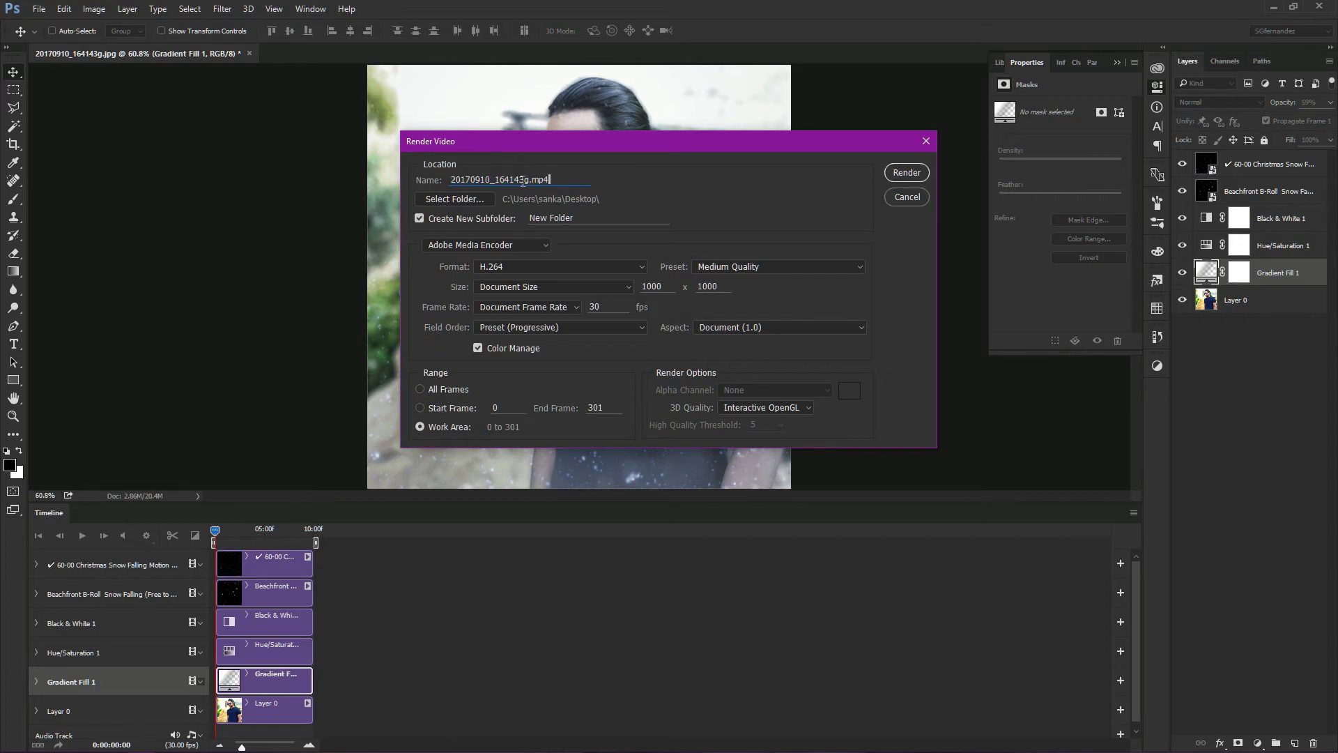
drag(550, 186, 357, 188)
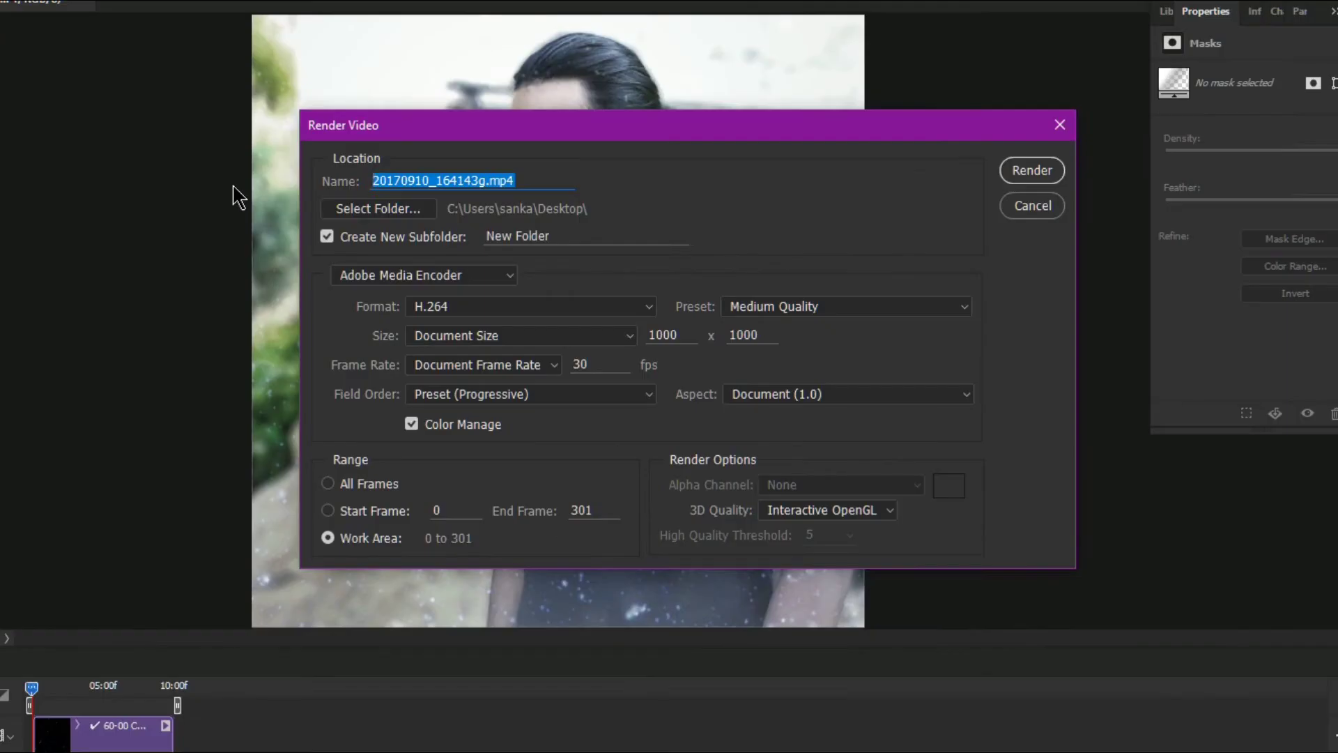
text(SG)
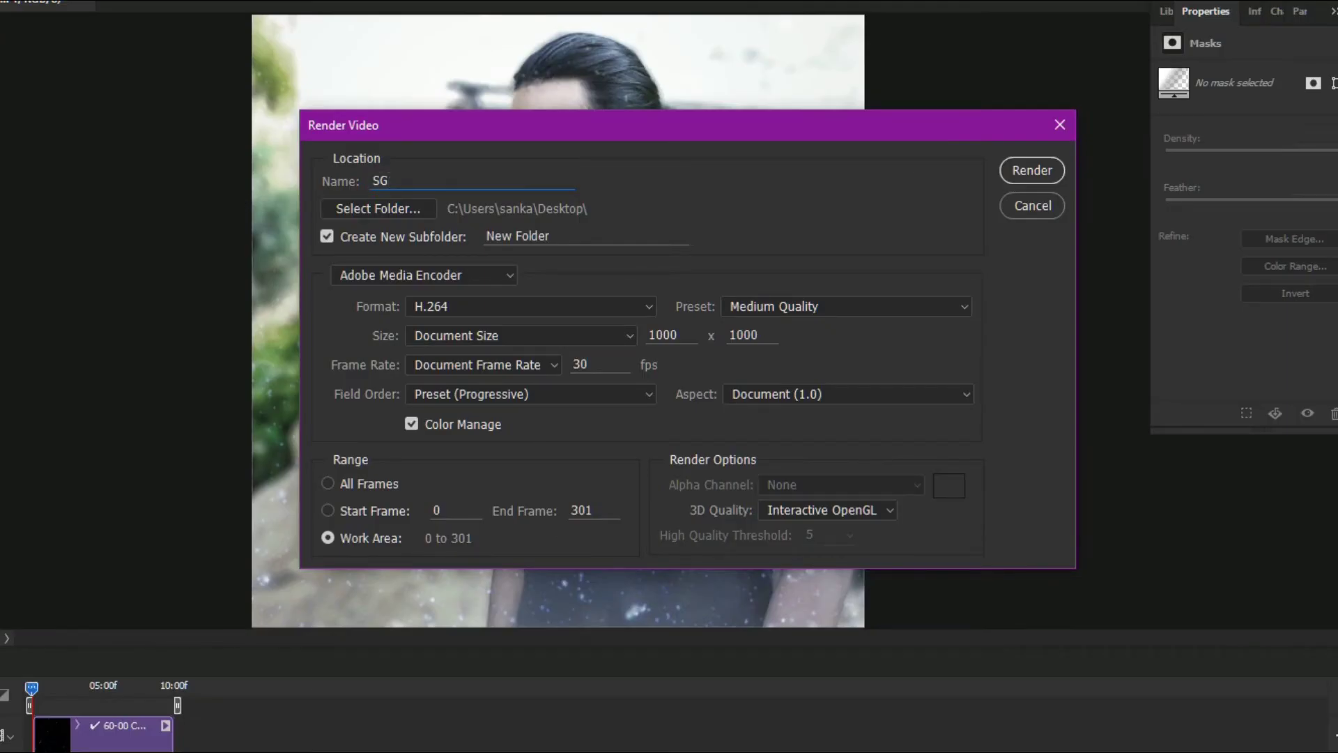
text(01)
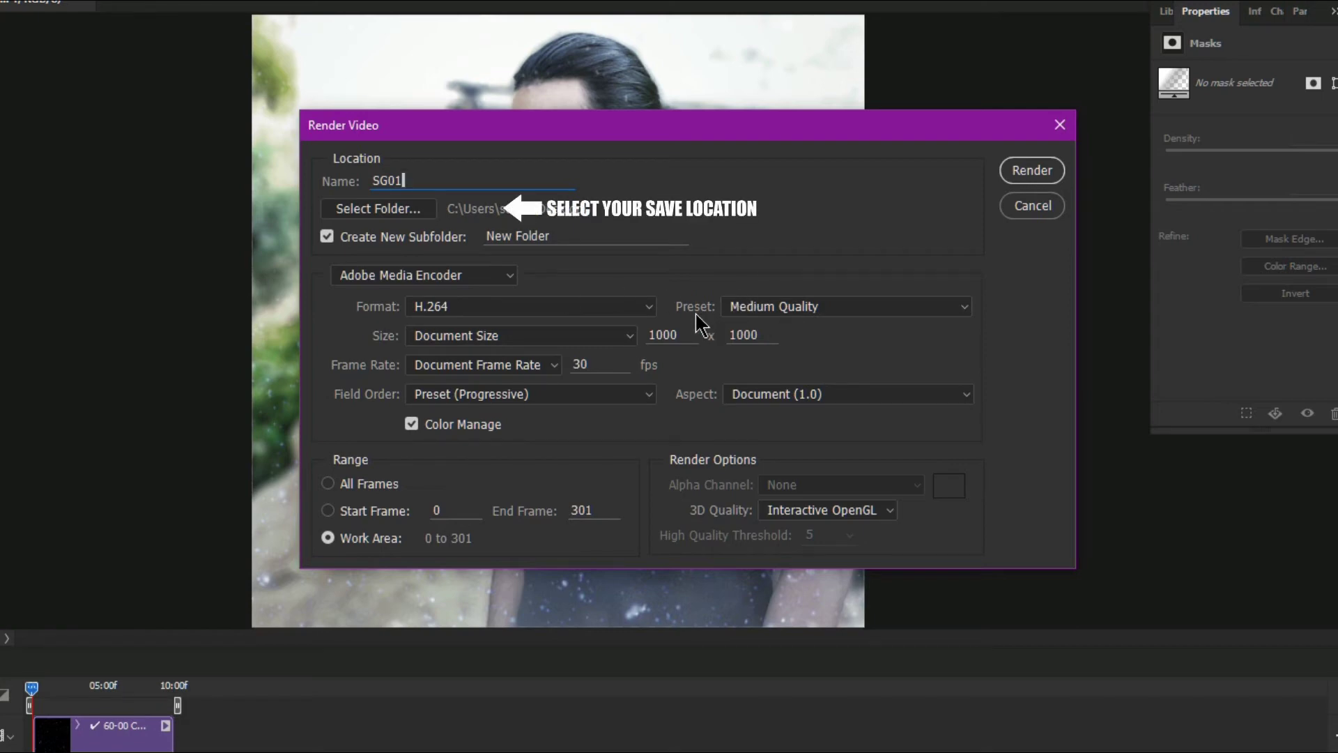
click(762, 313)
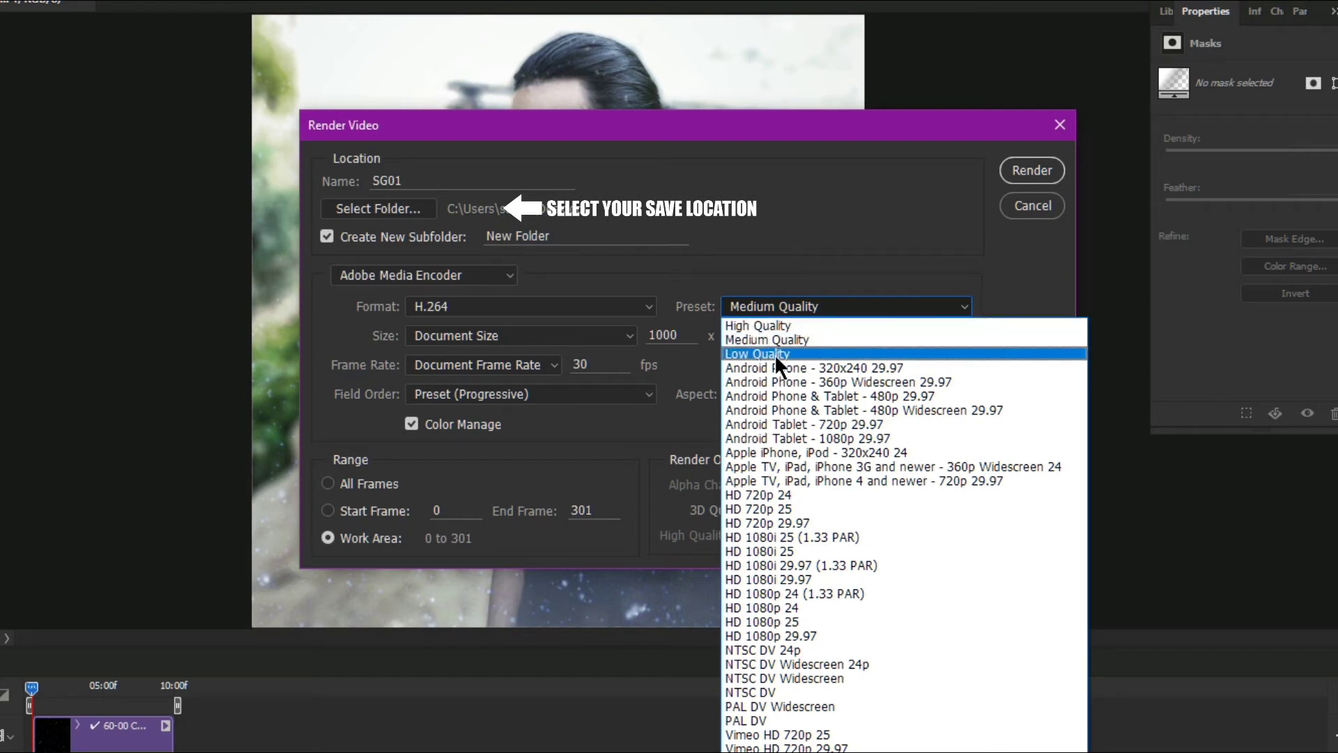
click(779, 340)
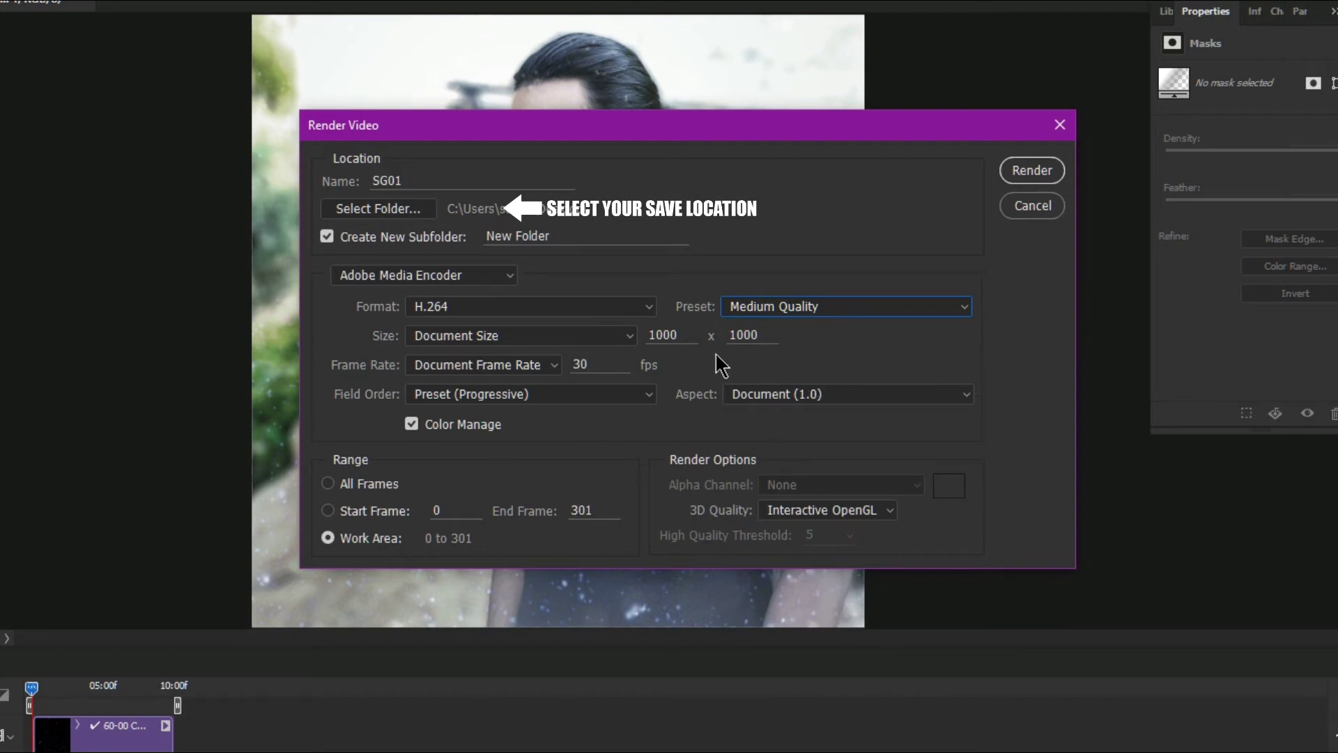
- Render the SG01 snow video and wait for encoding to finish
click(1030, 171)
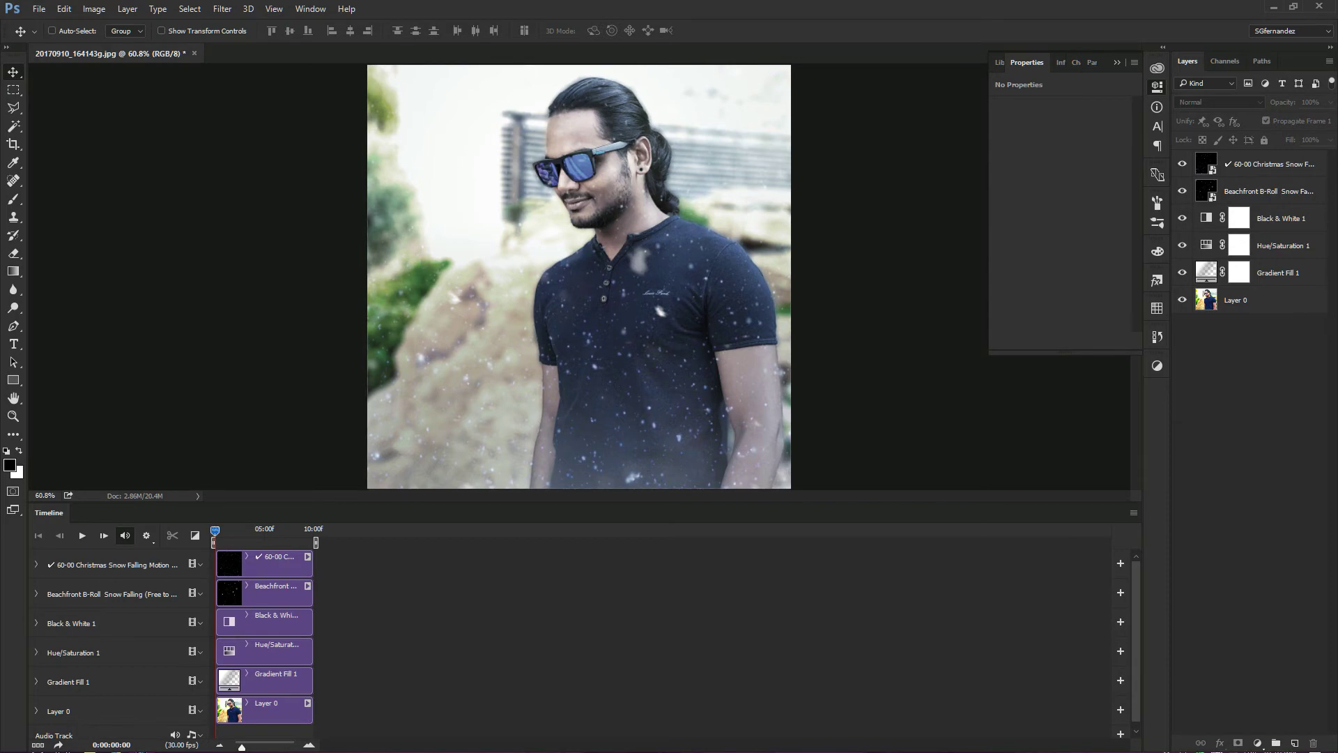
- Open the Snow Animation folder and play the rendered Project video
click(13, 747)
click(90, 747)
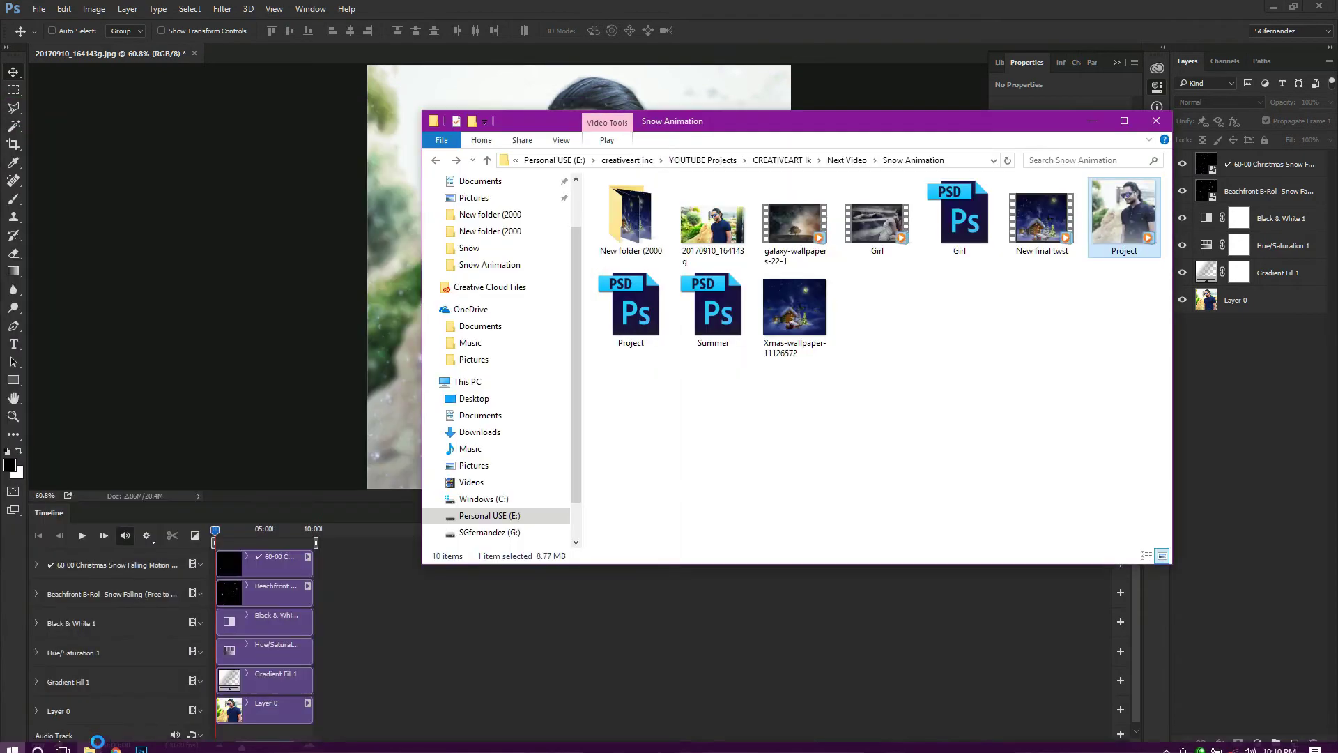
double_click(1151, 223)
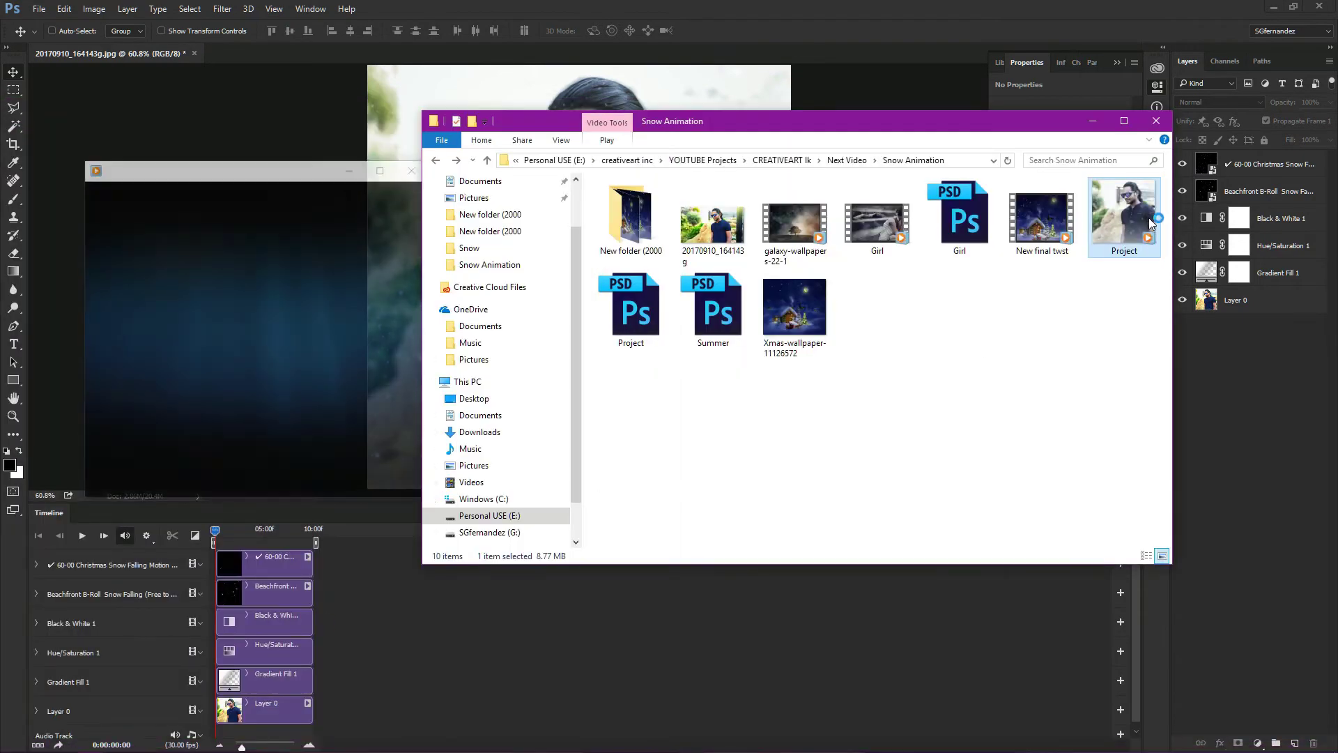
- Watch the video fullscreen from the beginning, then exit fullscreen and return to Photoshop
double_click(353, 379)
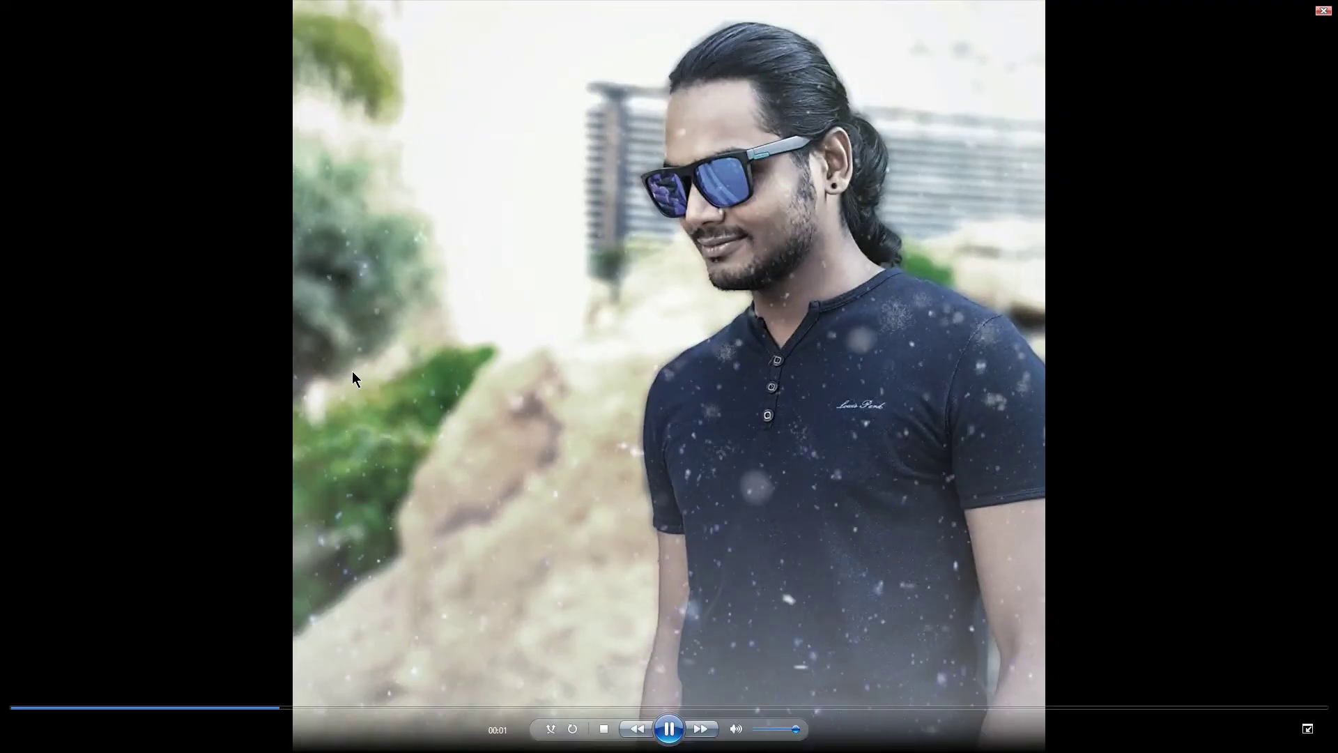
click(51, 708)
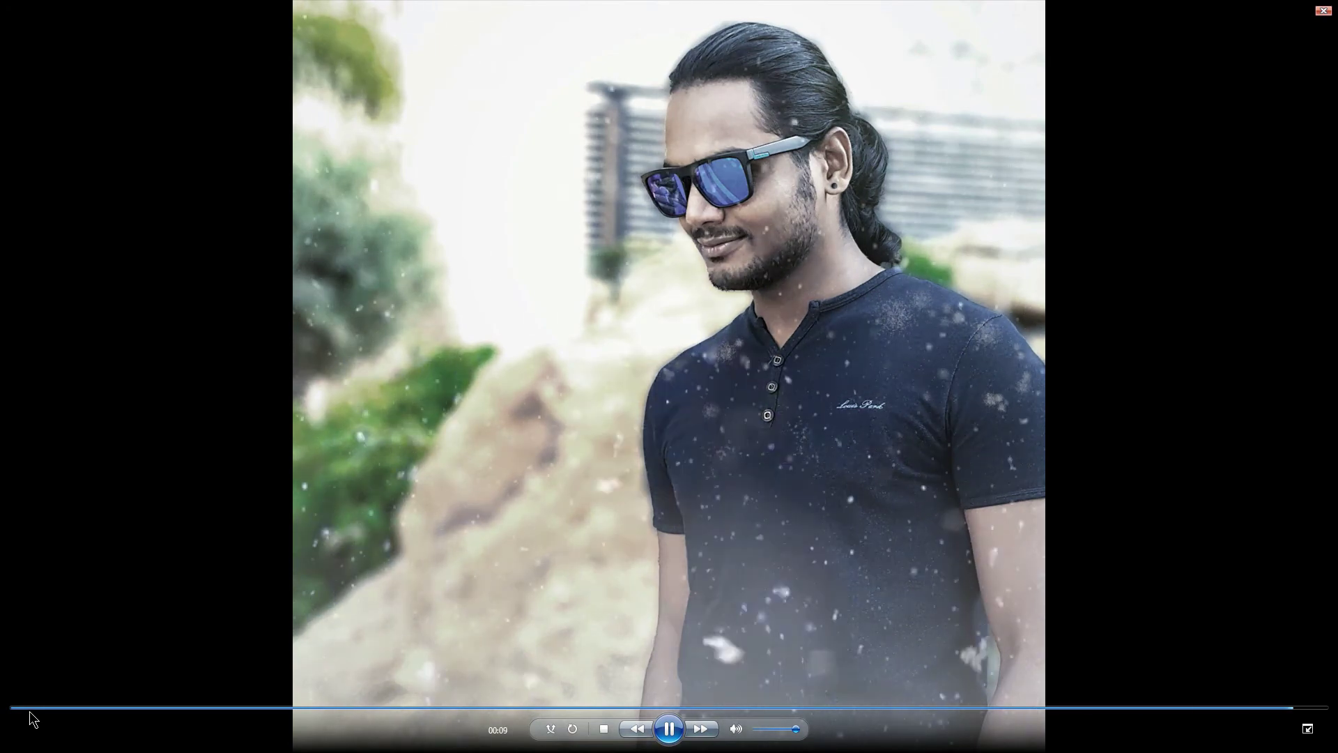
key(Escape)
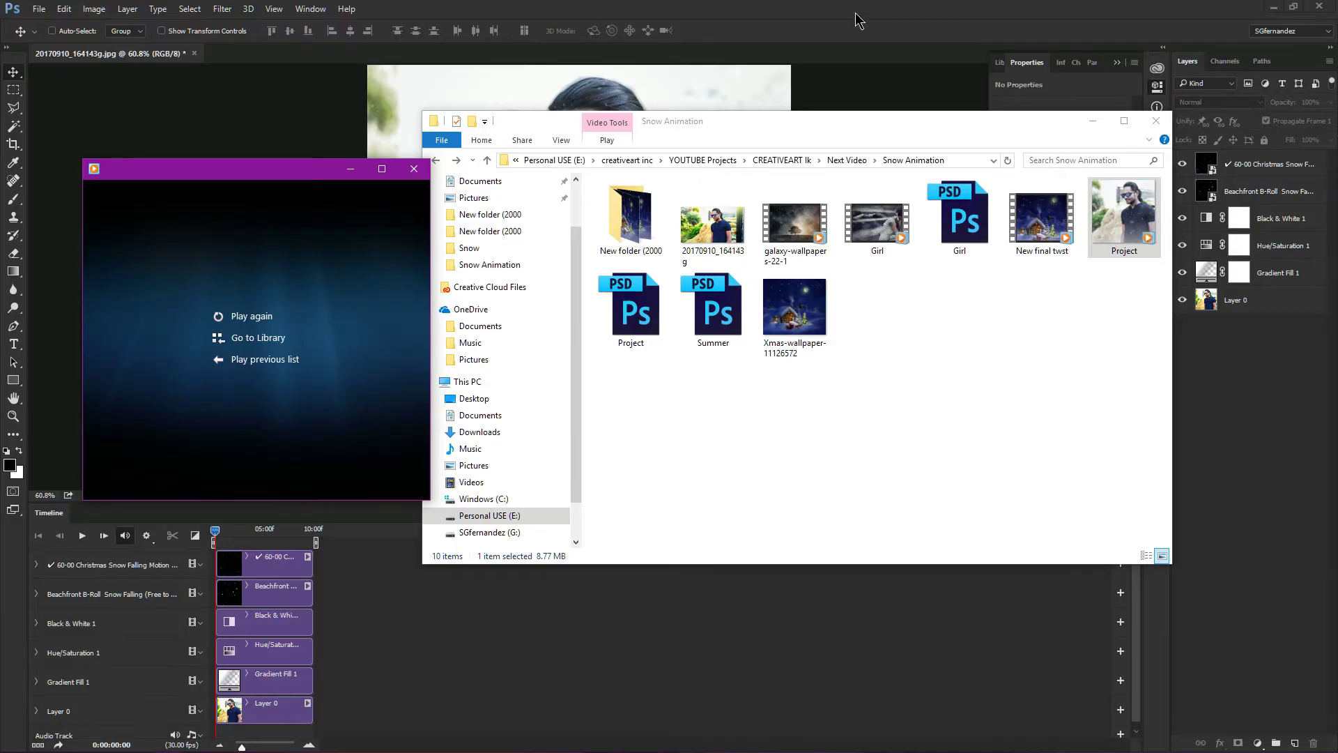
click(859, 21)
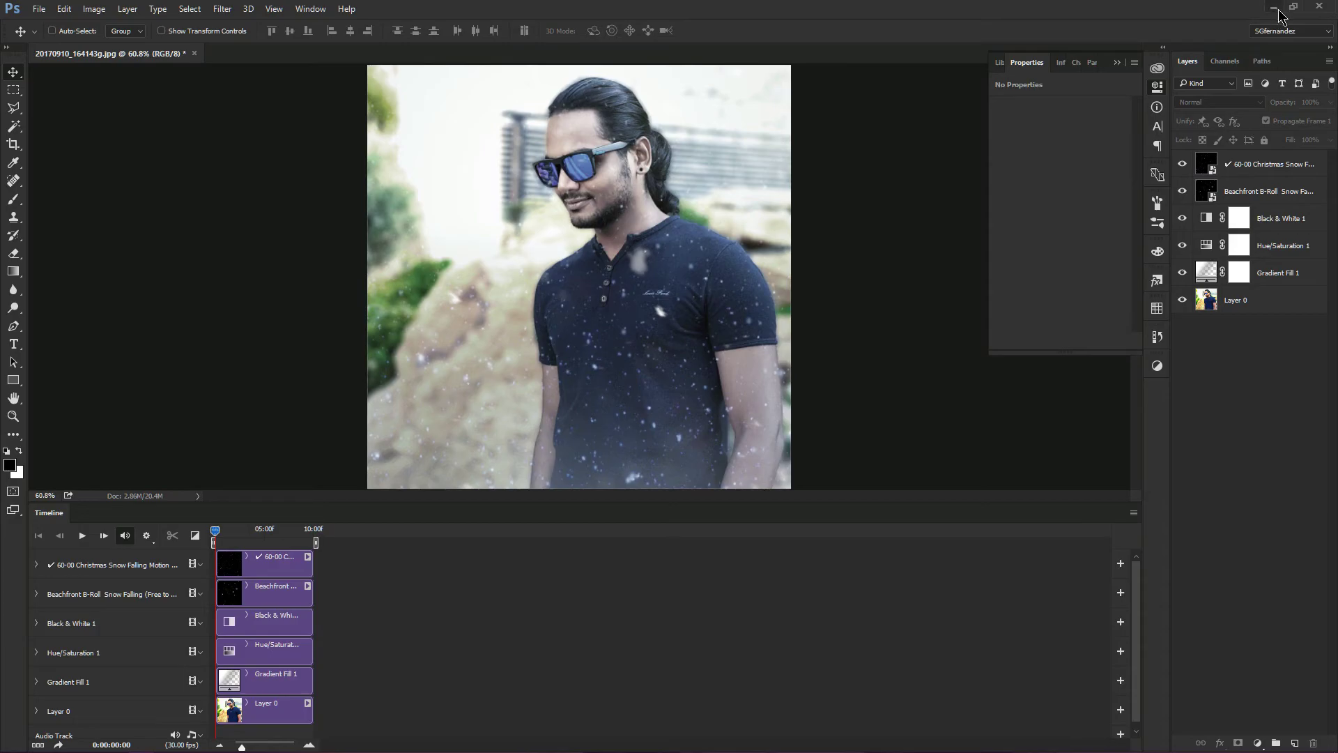
- Close the media player and Explorer, then launch Free Video to GIF Converter from the desktop
click(1273, 9)
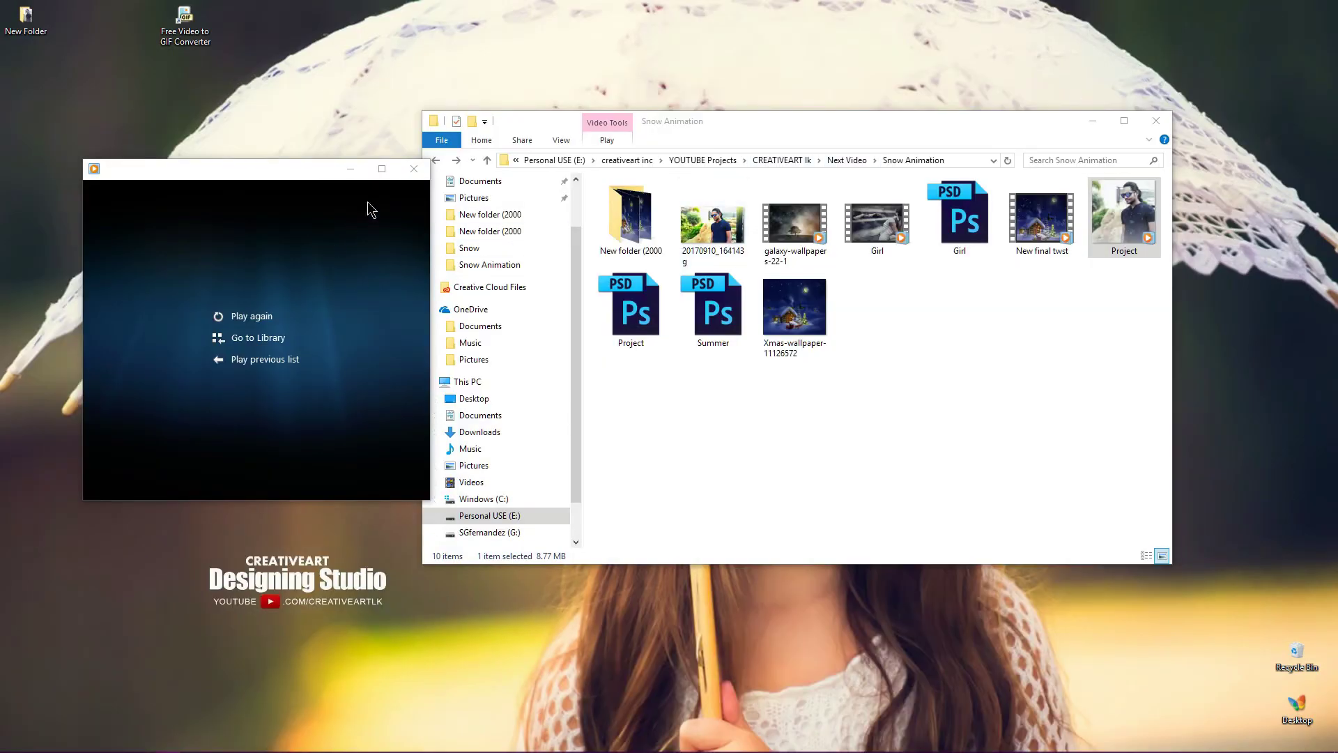
click(414, 168)
click(434, 121)
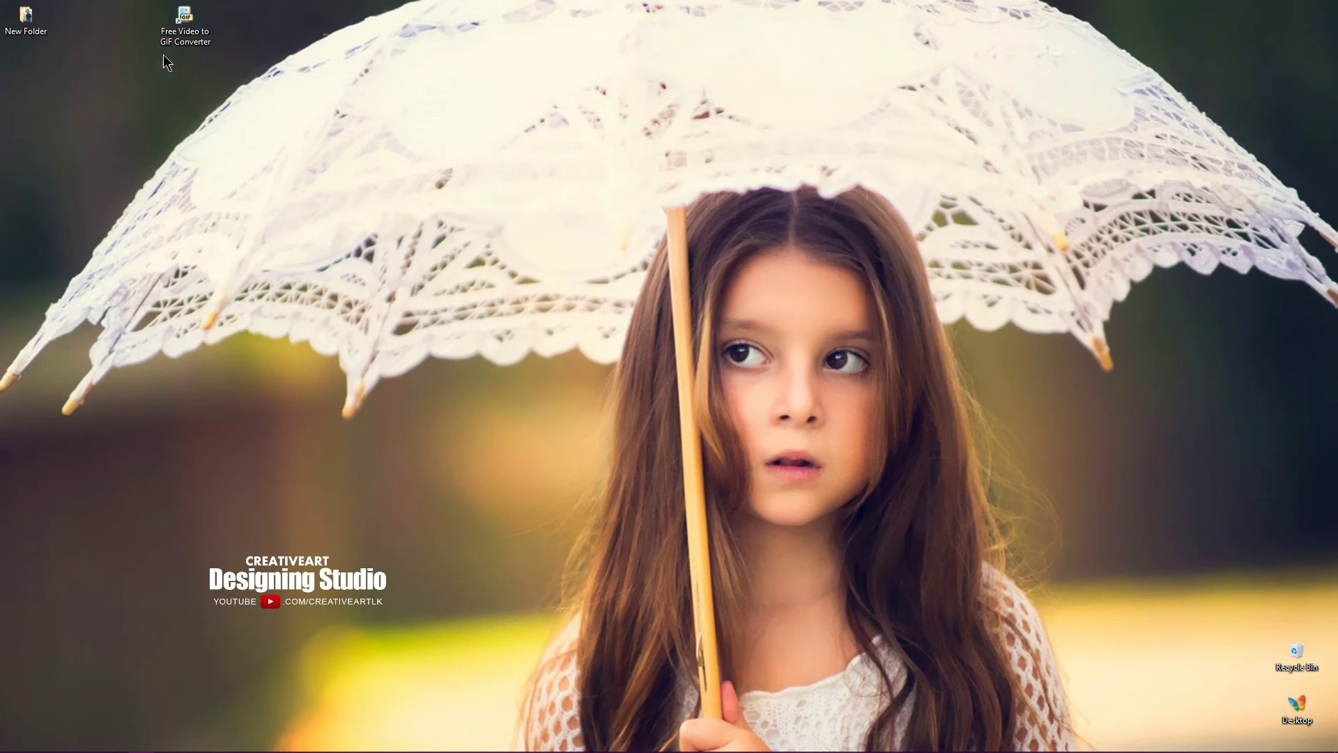
mouse_move(185, 17)
mouse_down()
mouse_move(52, 106)
mouse_move(99, 99)
mouse_up()
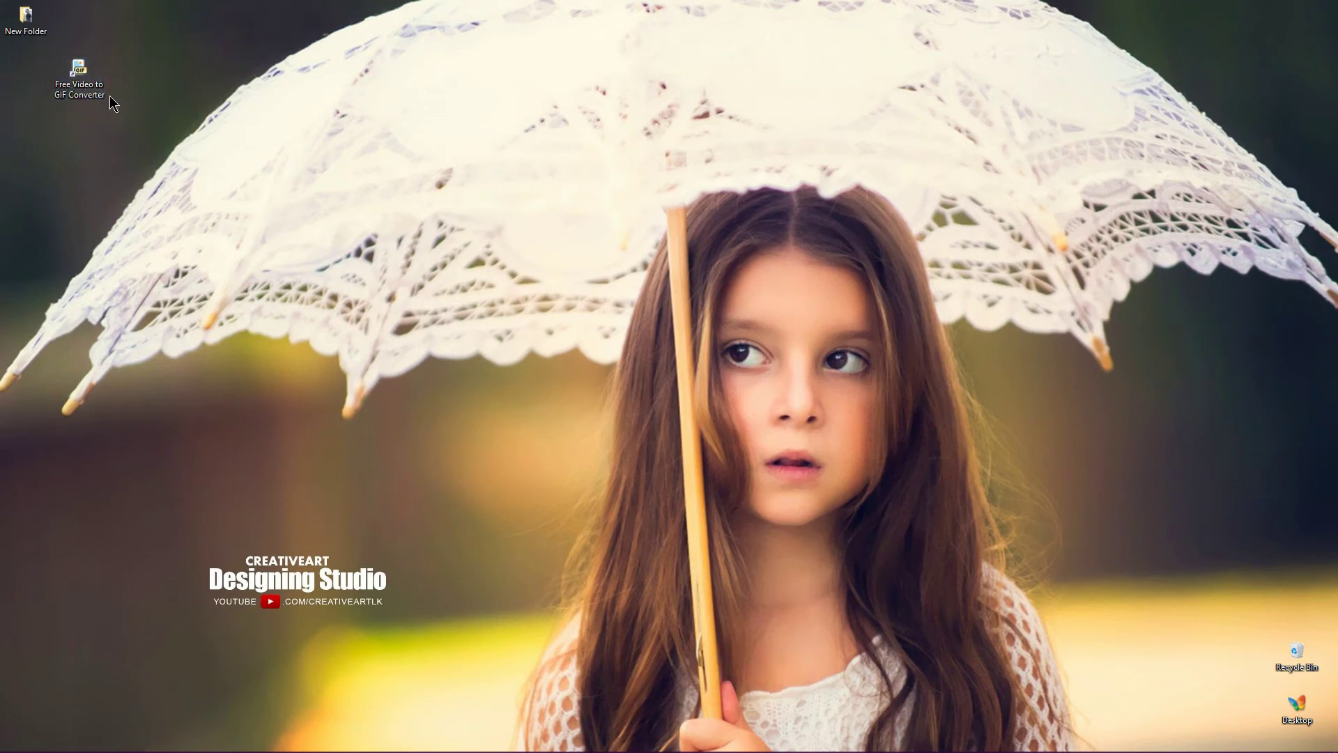
double_click(71, 86)
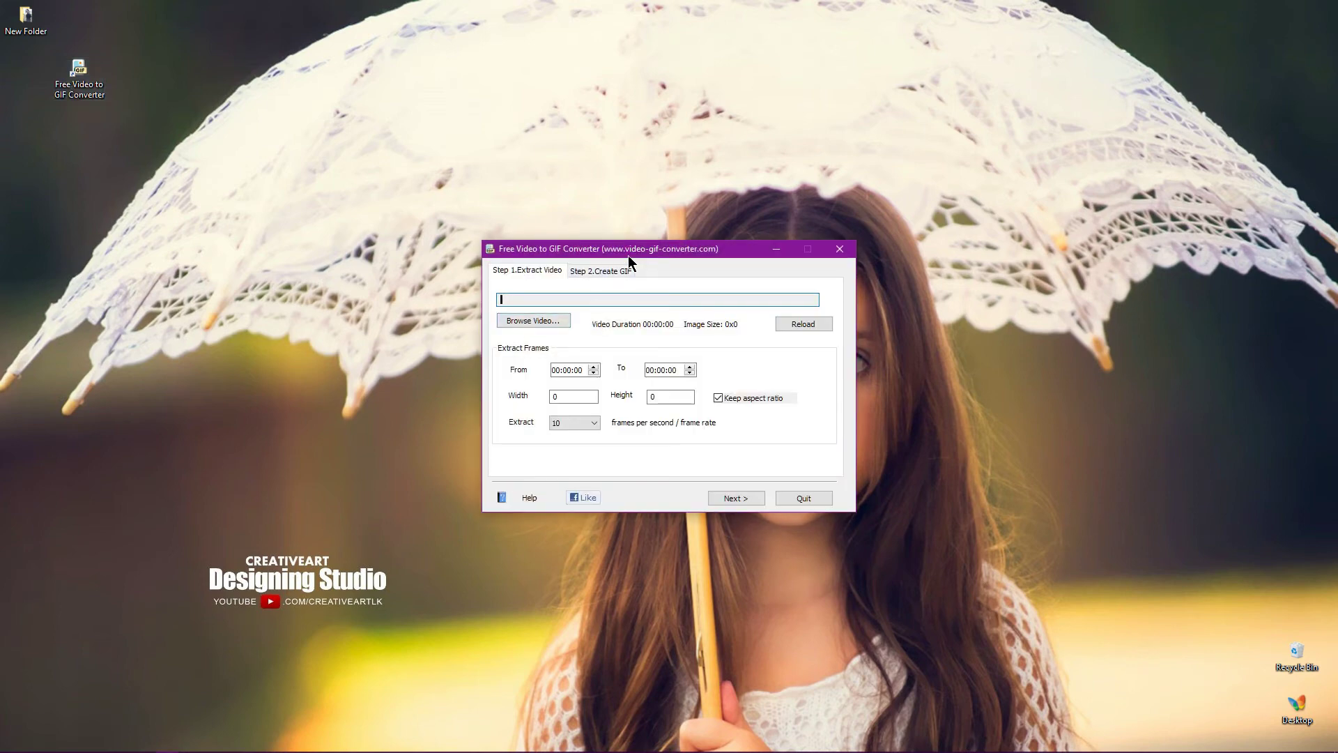
- Load Project.mp4 from the Snow Animation folder on the Personal USE (E:) drive
click(531, 325)
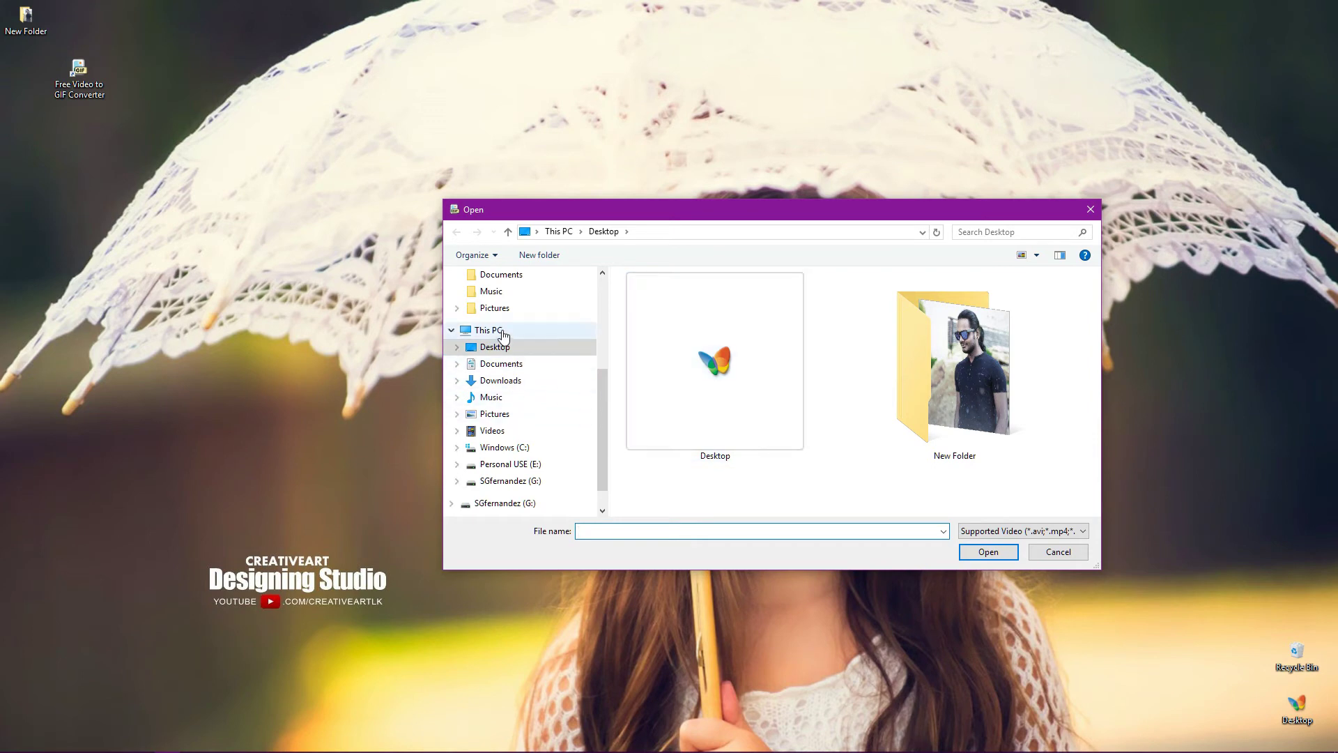
click(488, 330)
double_click(854, 443)
double_click(674, 289)
double_click(696, 420)
double_click(690, 286)
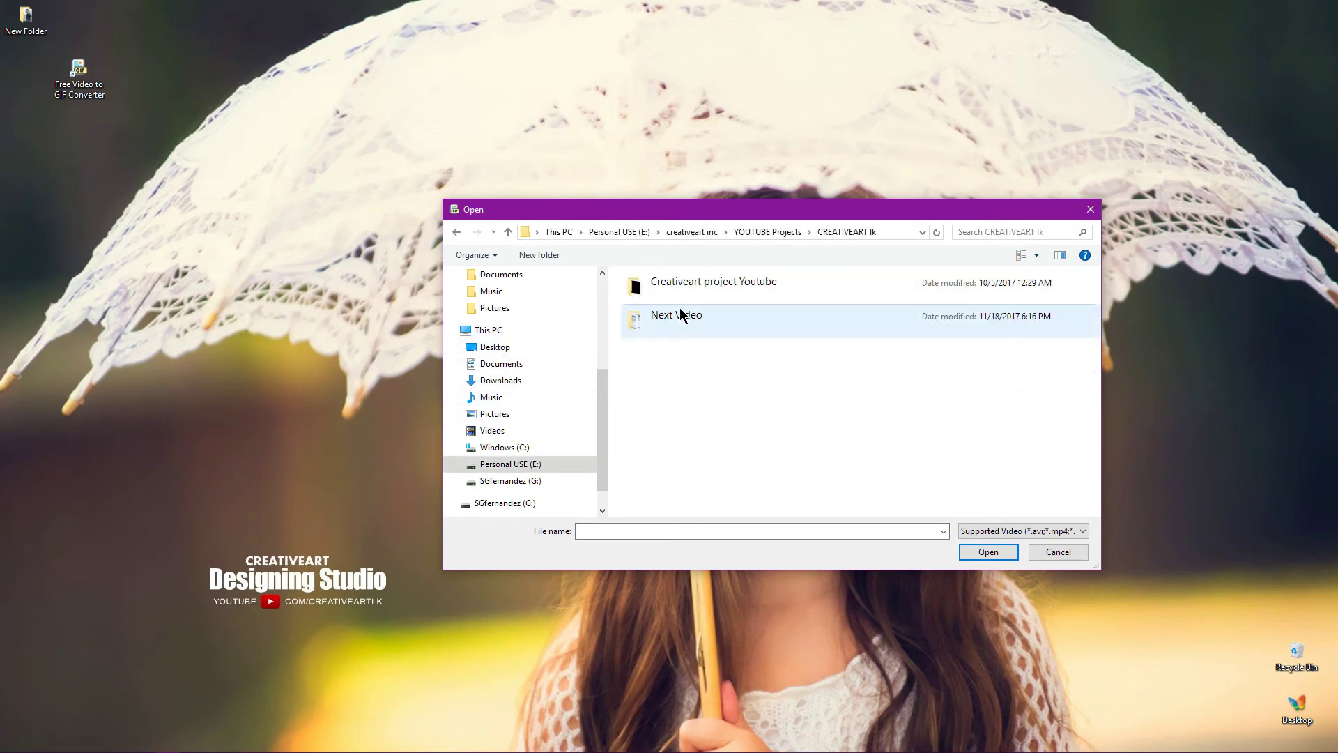
double_click(684, 317)
double_click(739, 373)
double_click(974, 307)
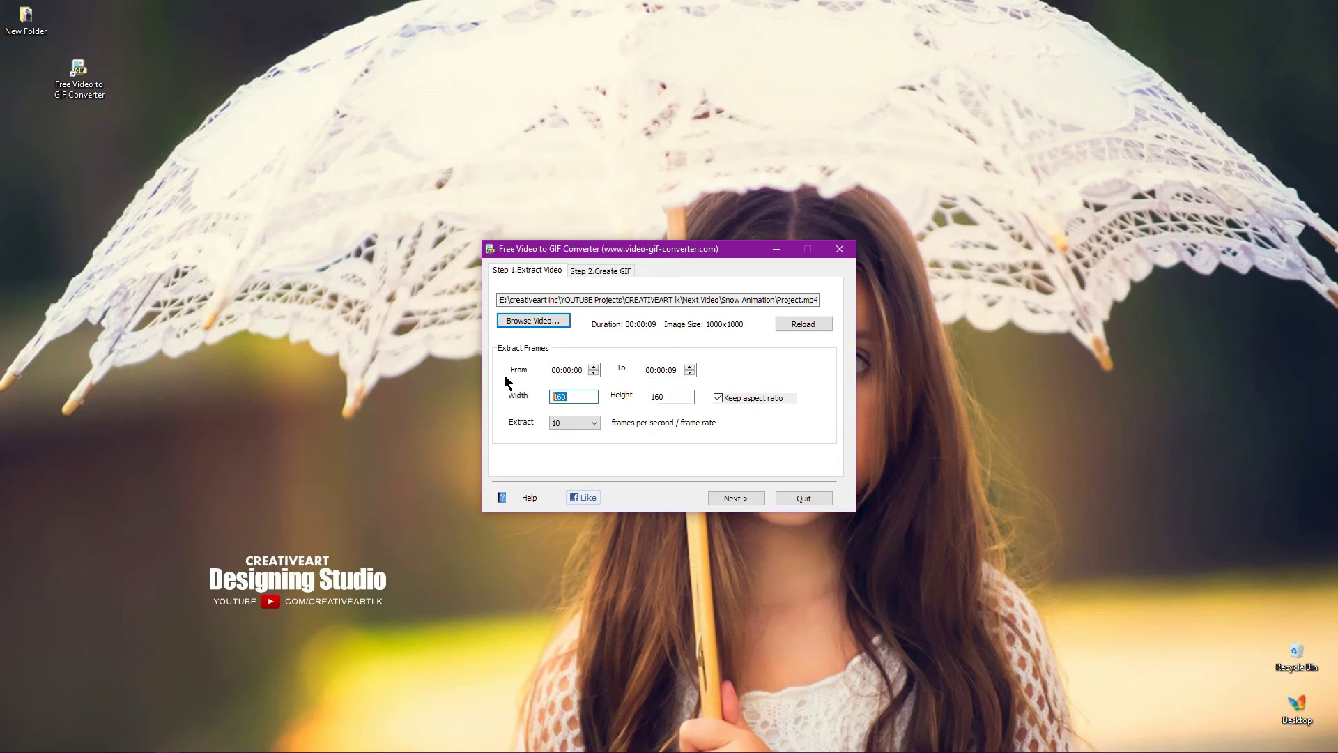
- Set width 1000 and 20 frames per second, then extract the frames
text(1000)
click(593, 422)
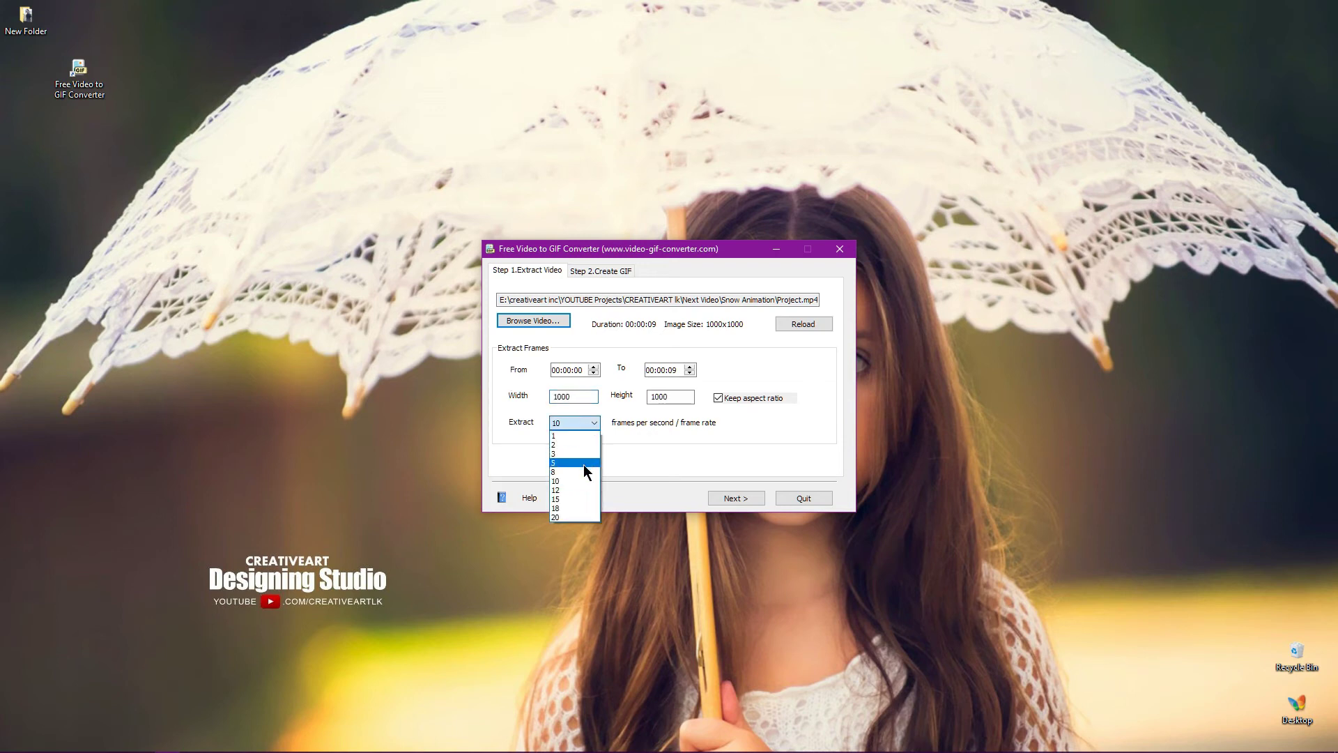
click(572, 517)
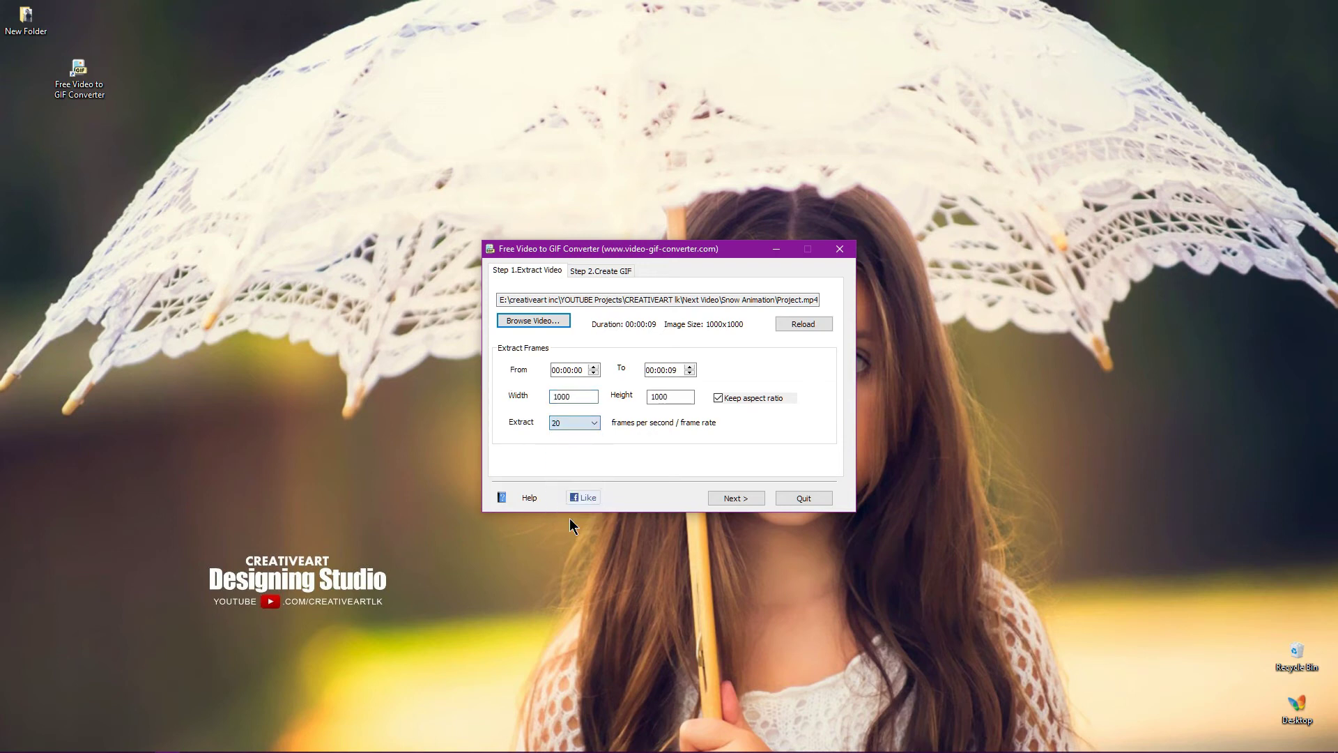
click(735, 497)
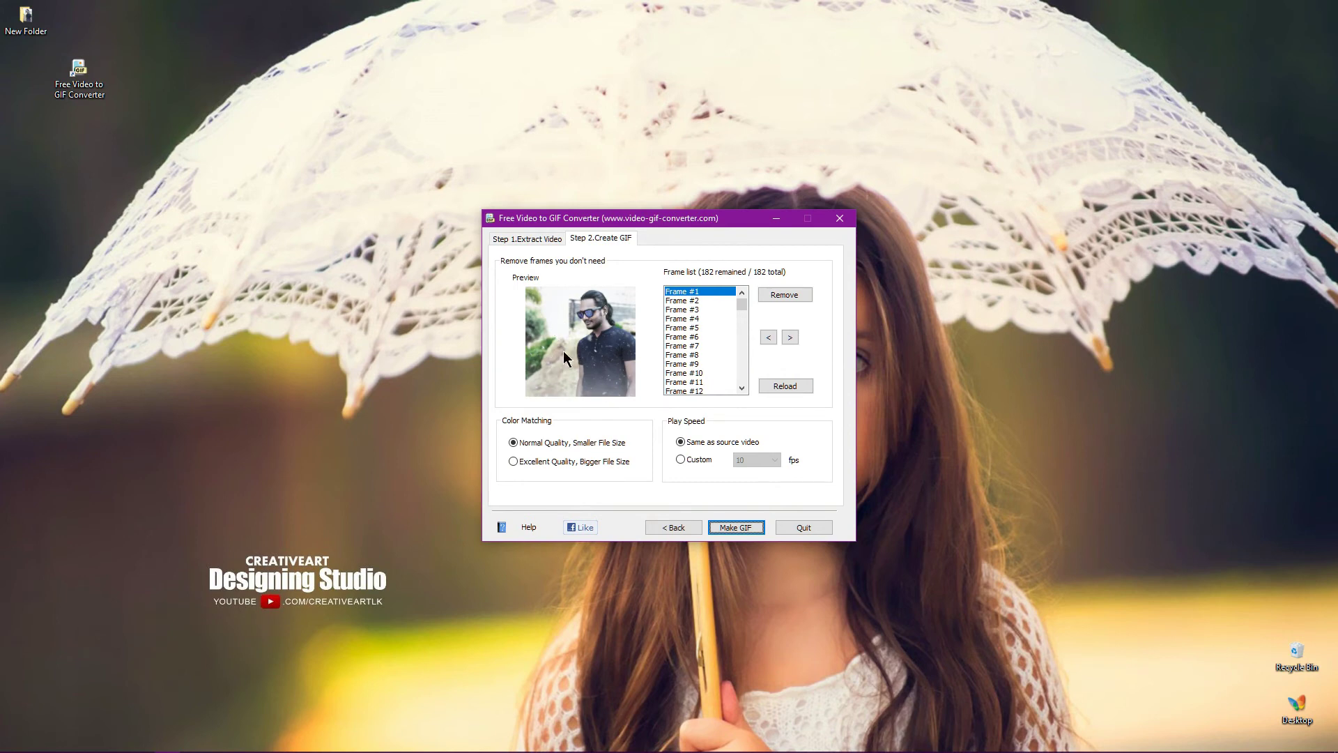
- Choose Excellent Quality colours and start making the GIF
click(555, 441)
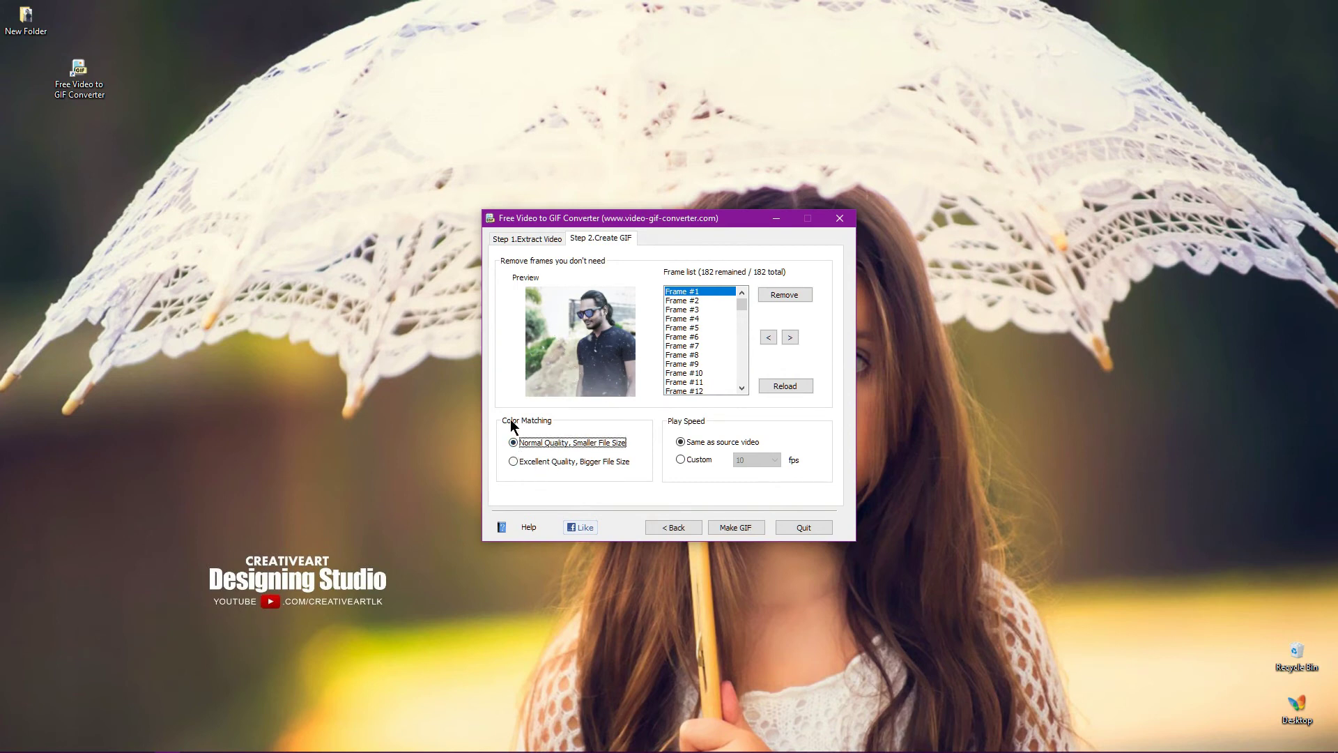
click(516, 463)
click(736, 528)
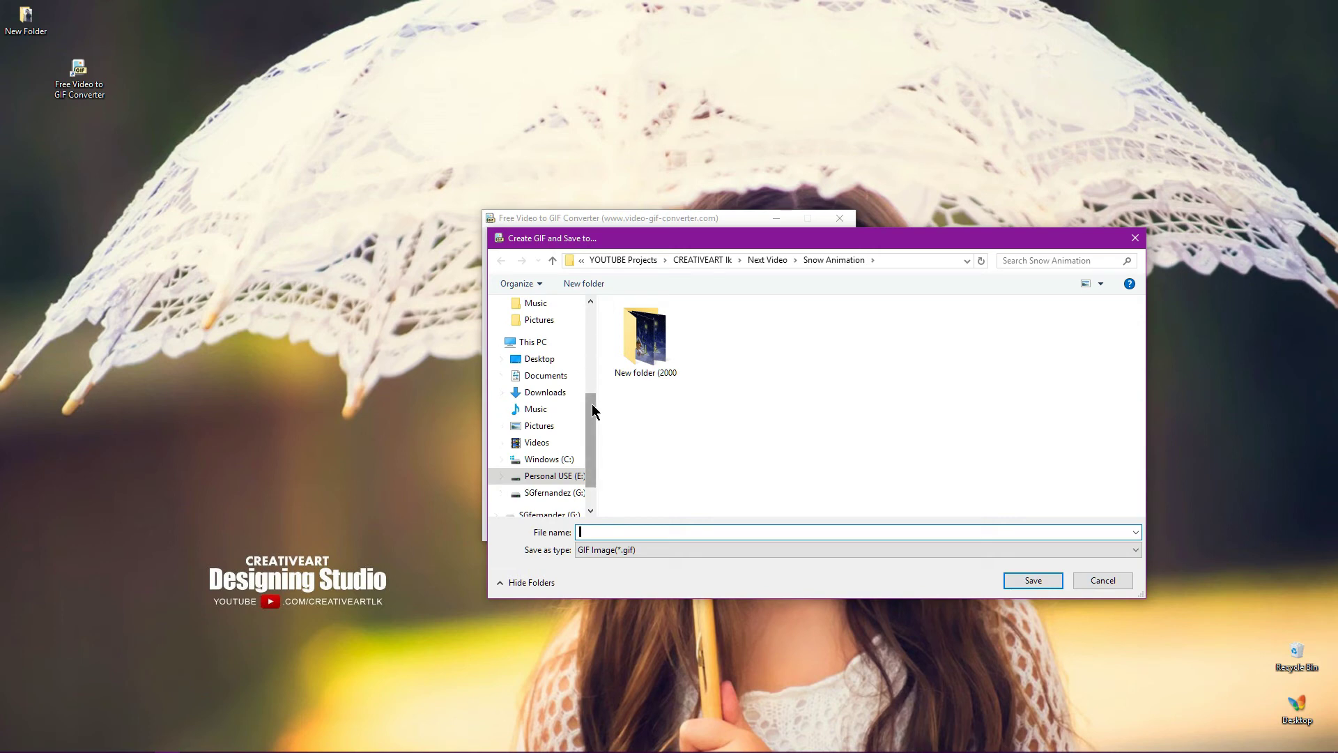
- Save the GIF as 01 on the Desktop
drag(591, 409, 590, 306)
click(540, 330)
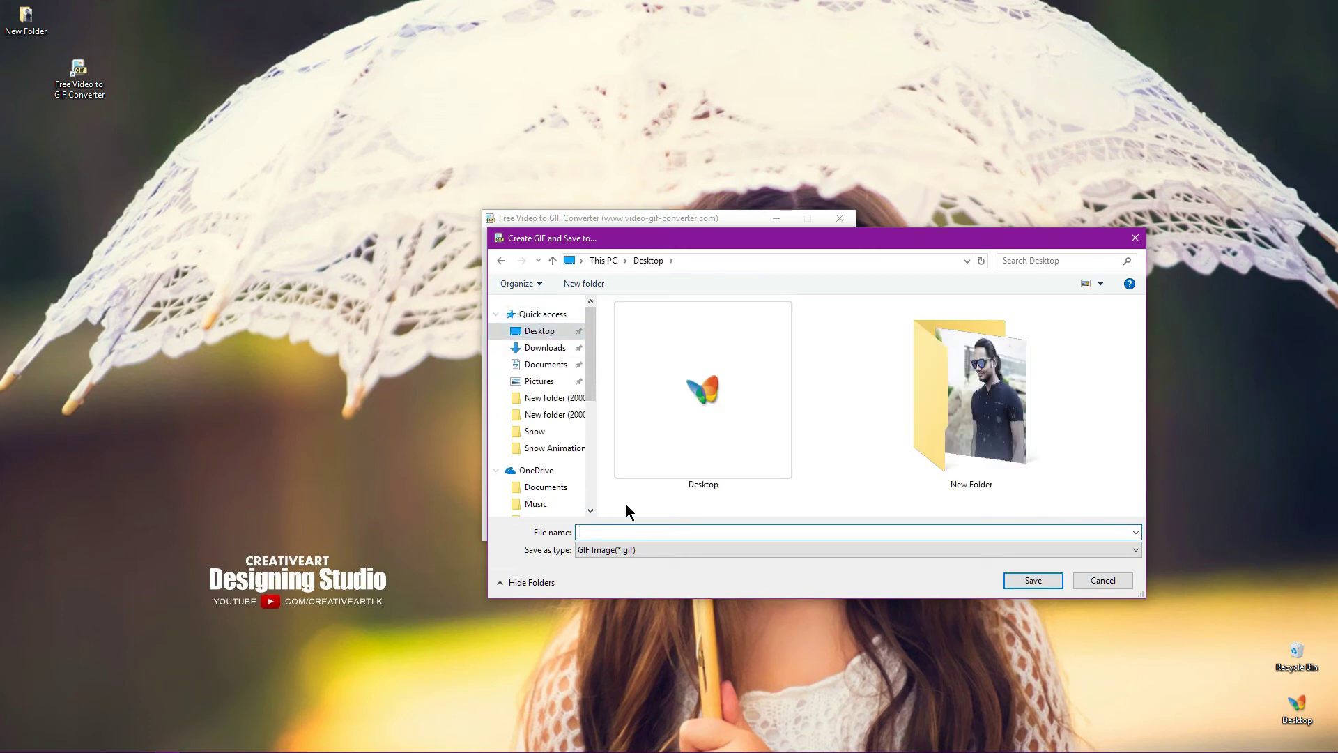
text(01)
click(1024, 581)
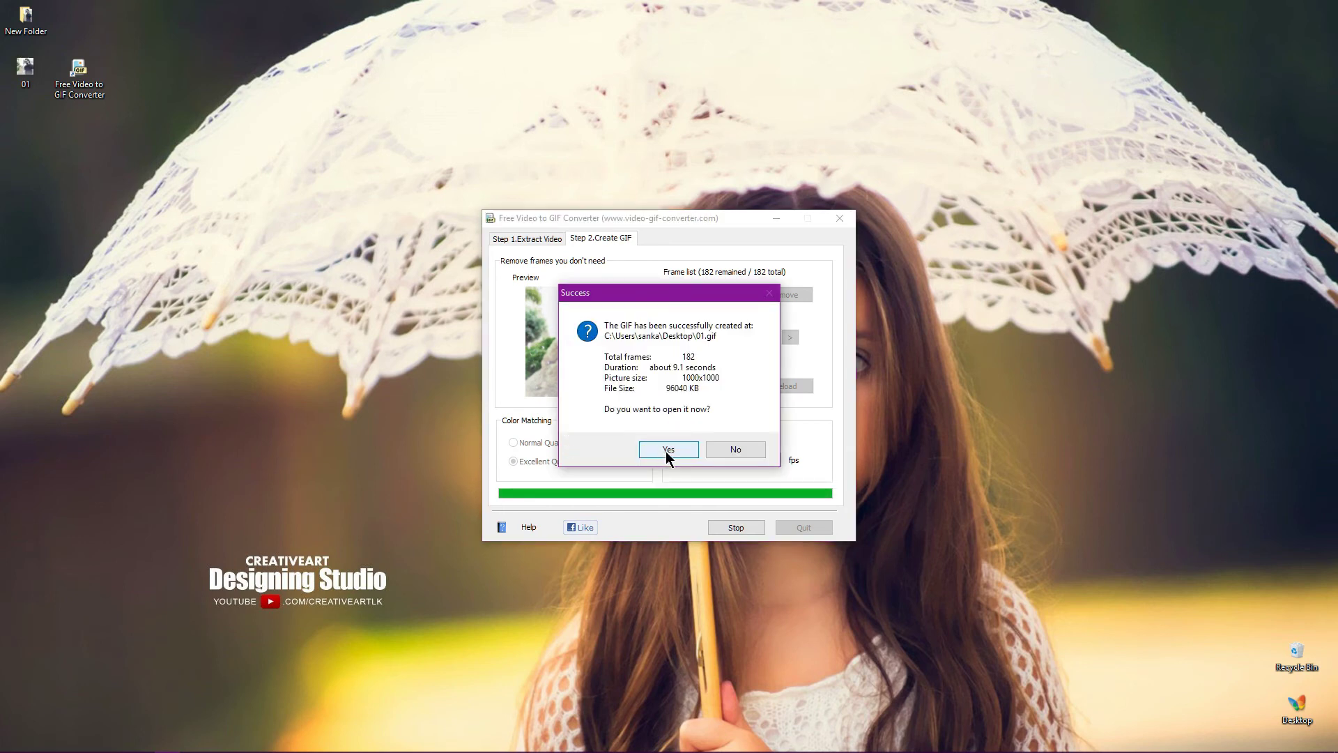
- Dismiss the success message and preview 01.gif in the photo viewer, then close it
click(751, 452)
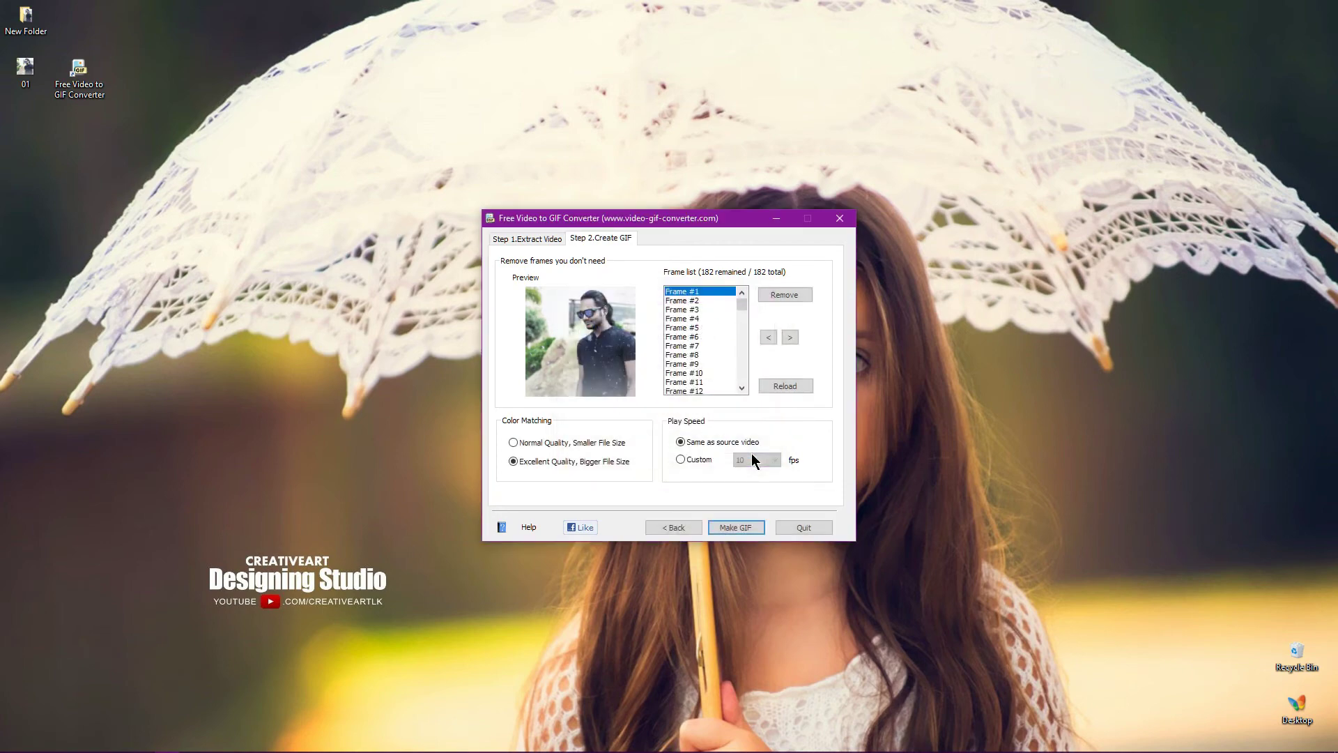
click(151, 318)
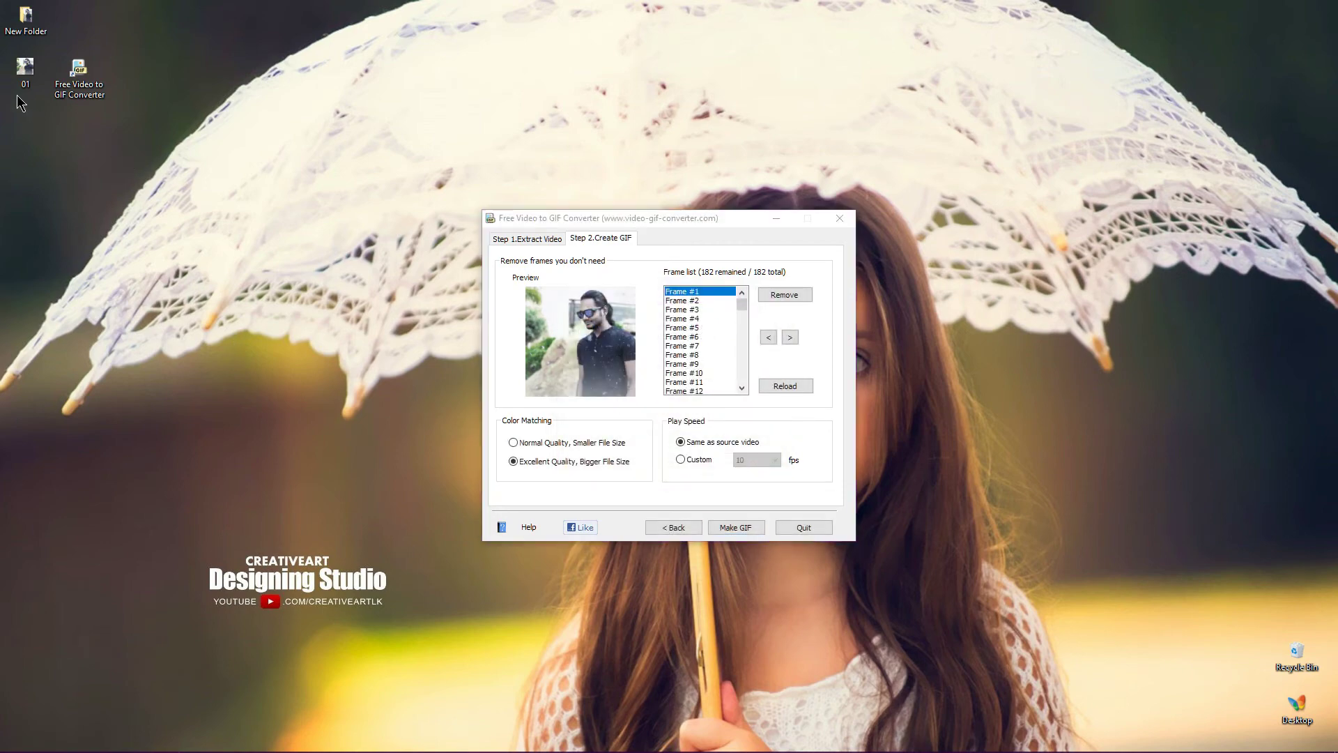
double_click(26, 76)
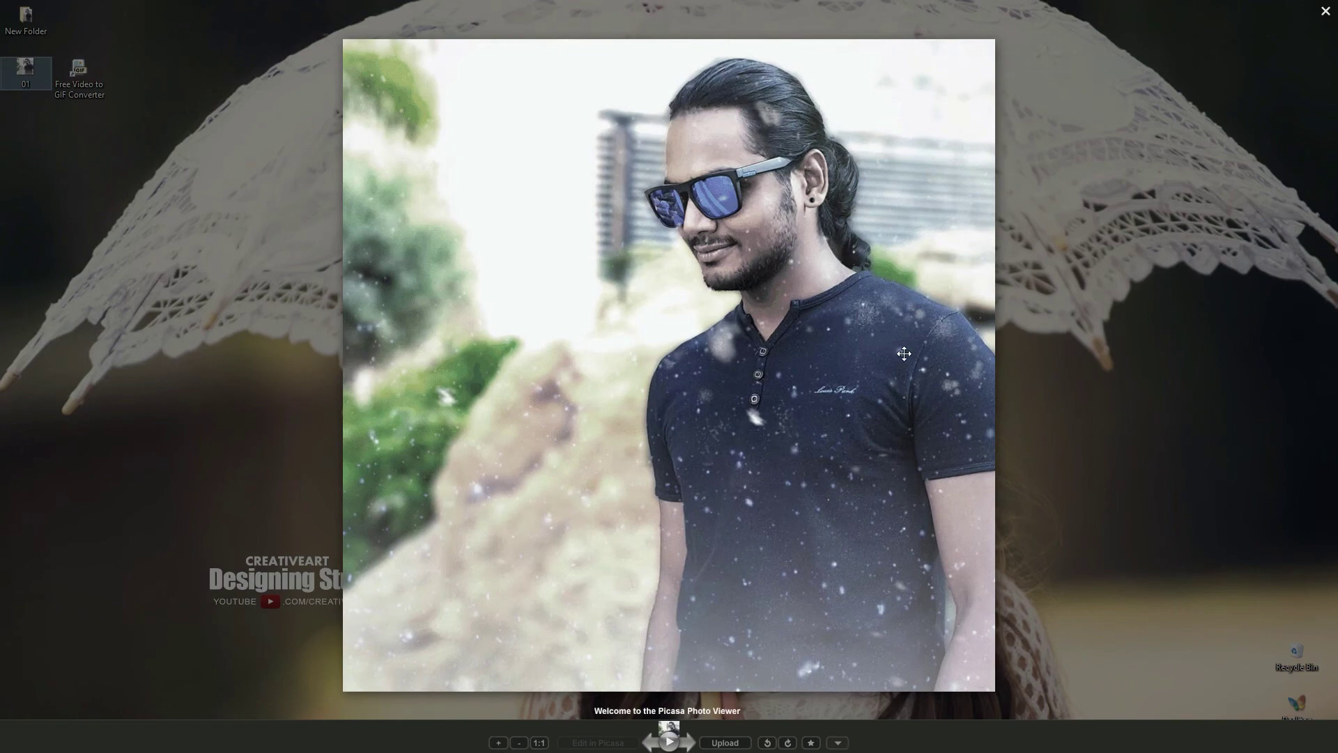
key(Escape)
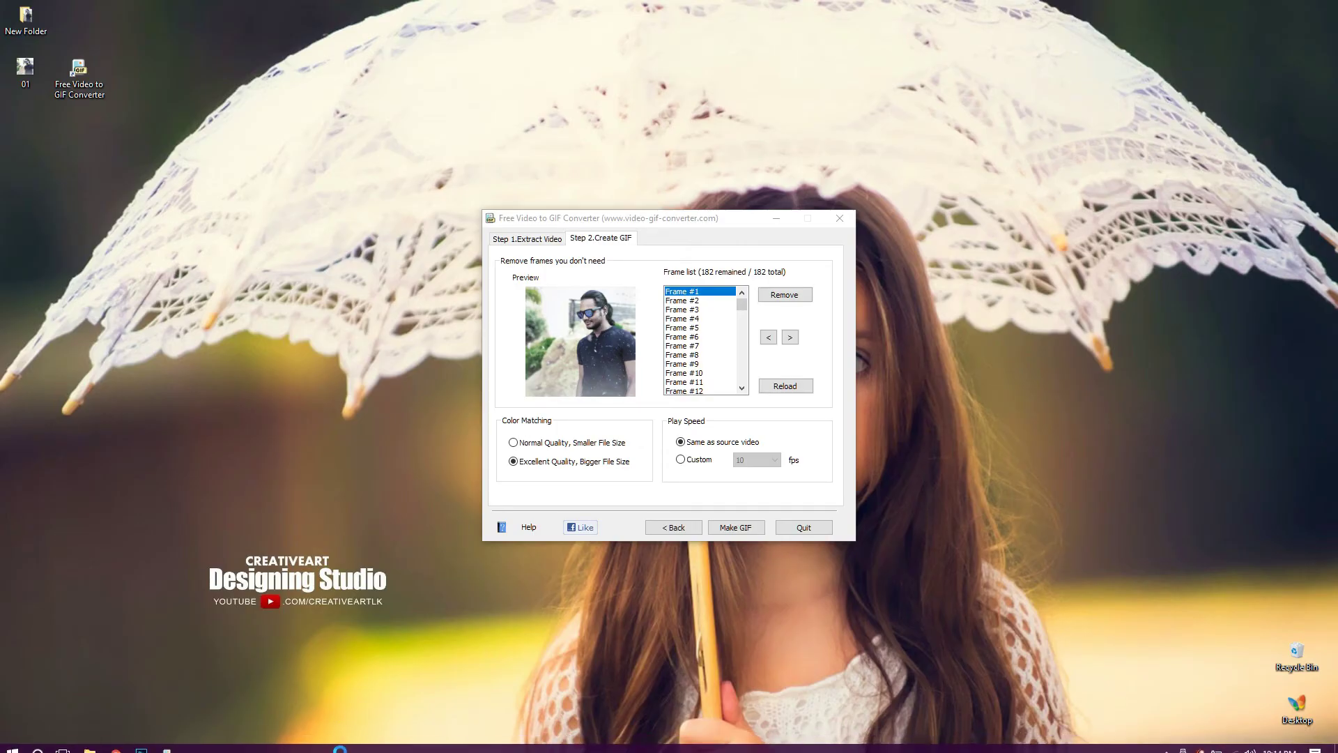
- Drag 01.gif into a Chrome window and maximize it to watch the snow
click(117, 743)
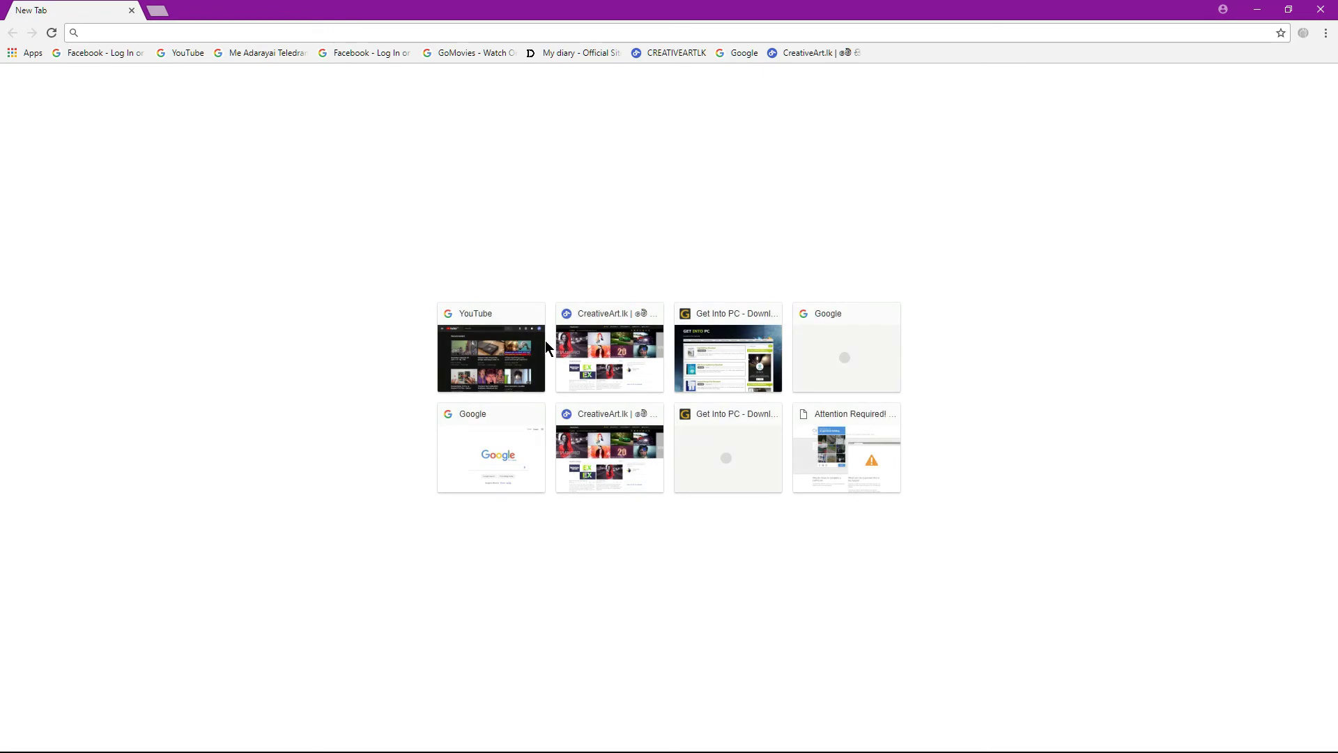
mouse_move(403, 7)
mouse_down()
mouse_move(566, 102)
mouse_move(707, 62)
mouse_up()
mouse_move(21, 70)
mouse_down()
mouse_move(32, 85)
mouse_move(662, 223)
mouse_up()
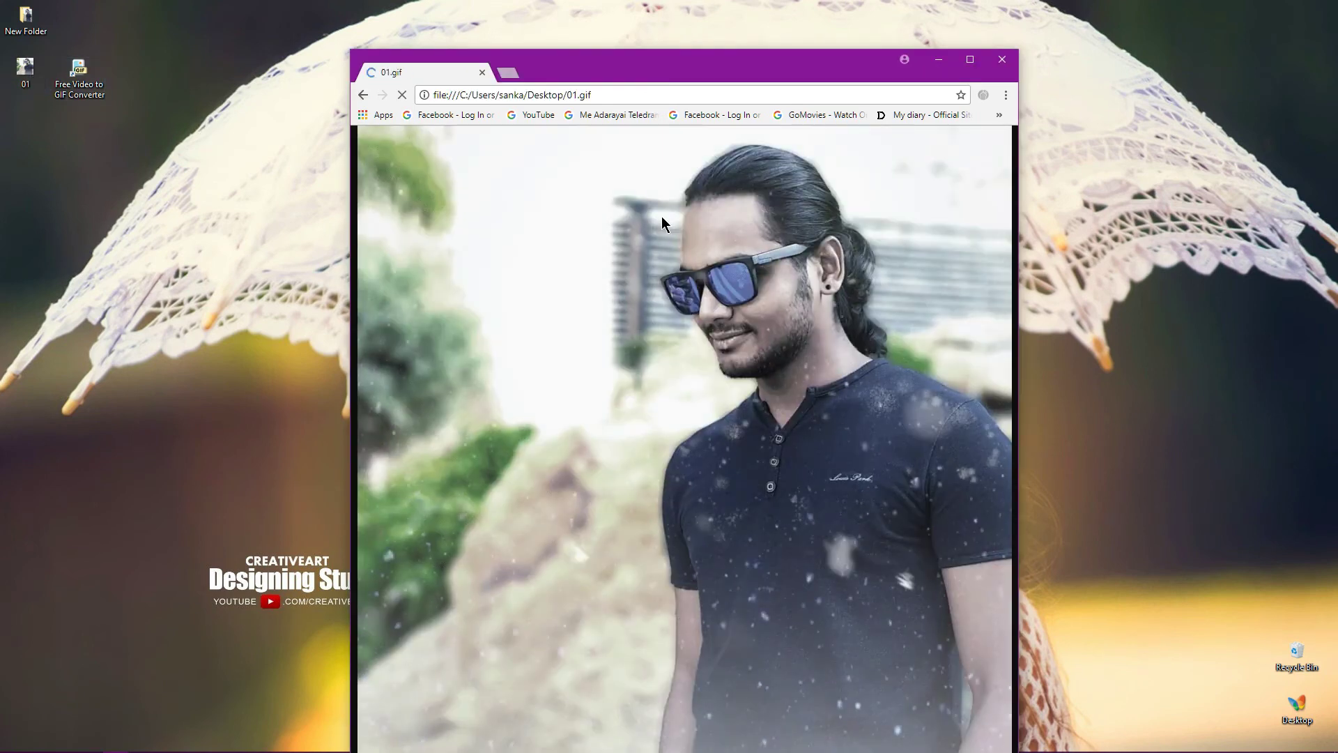
double_click(734, 73)
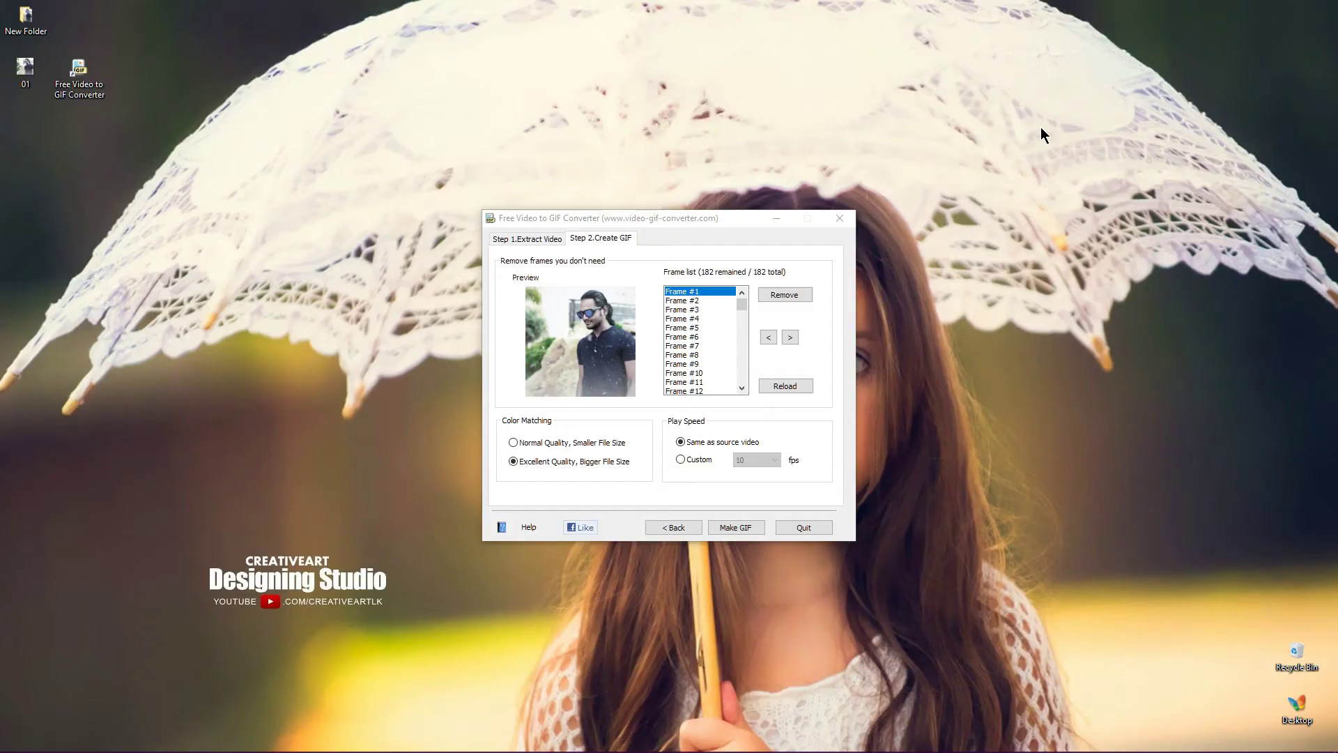
- Quit the GIF converter, return to Photoshop, and close the portrait without saving
click(840, 220)
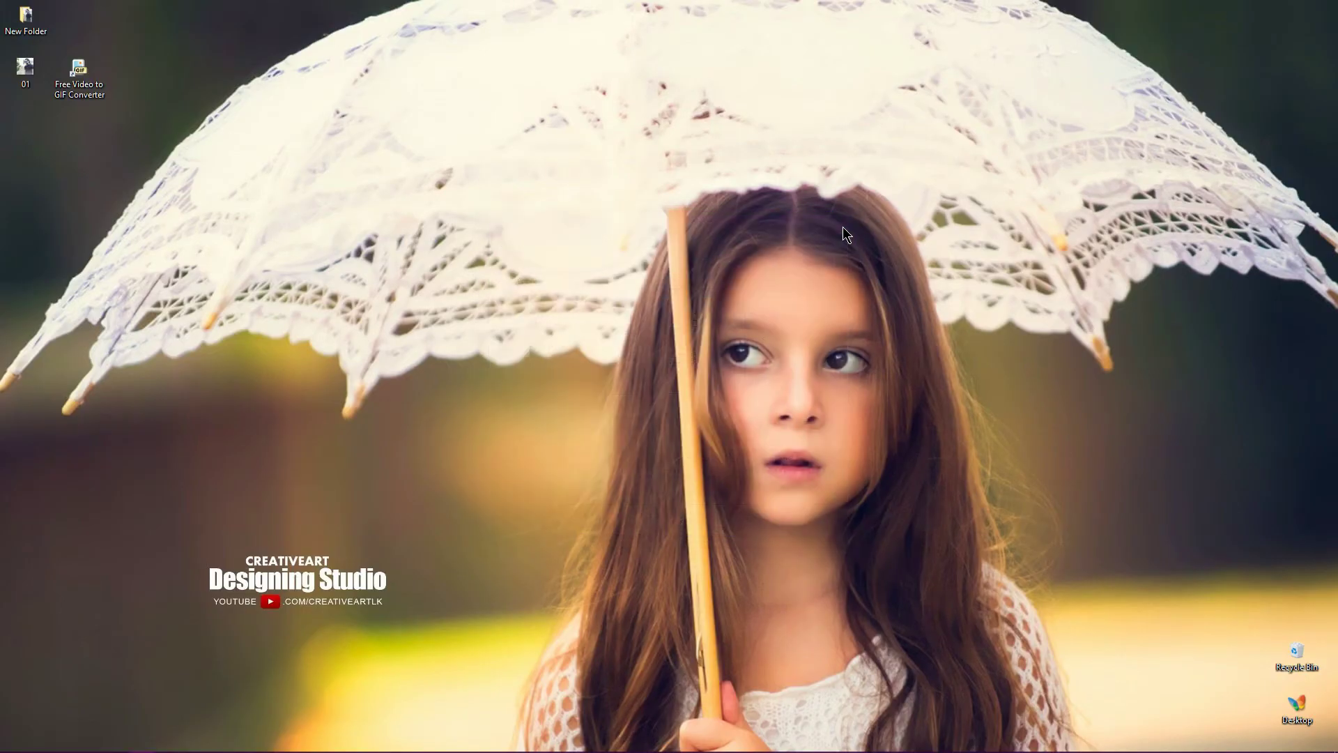
key(super)
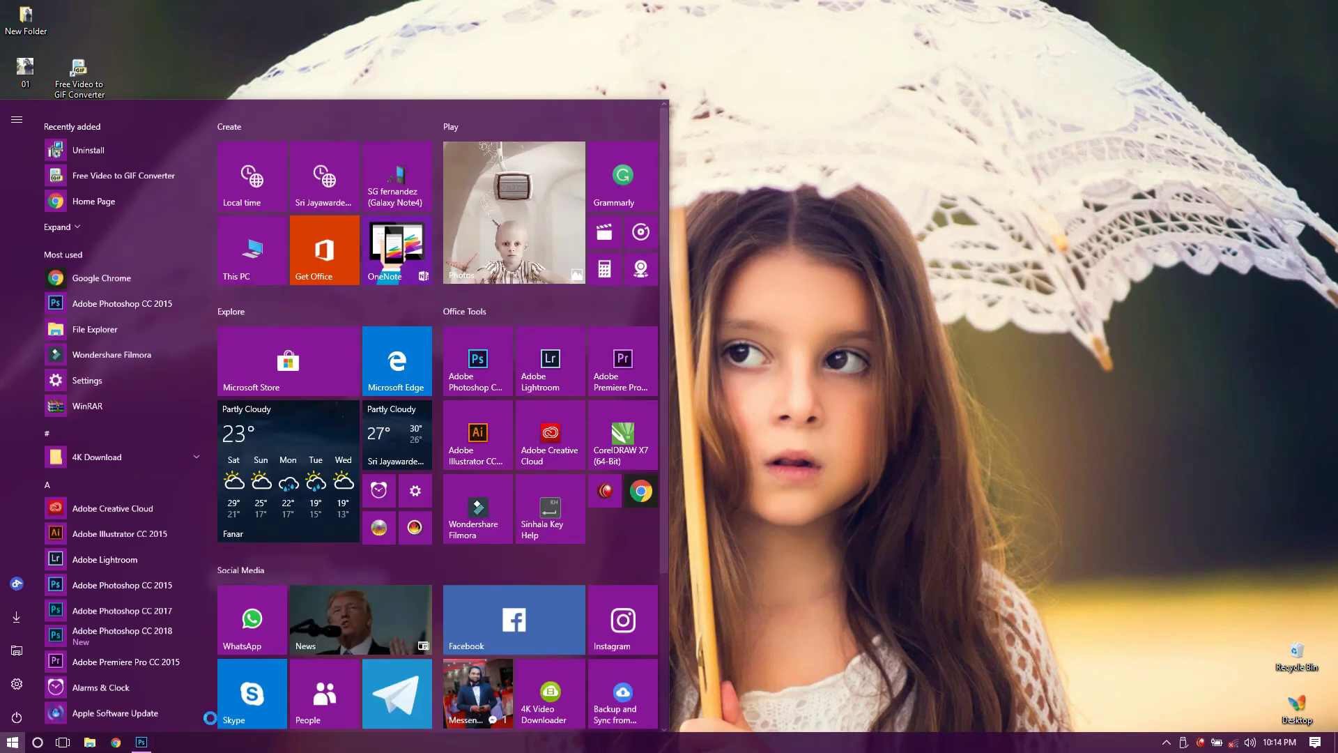
click(141, 741)
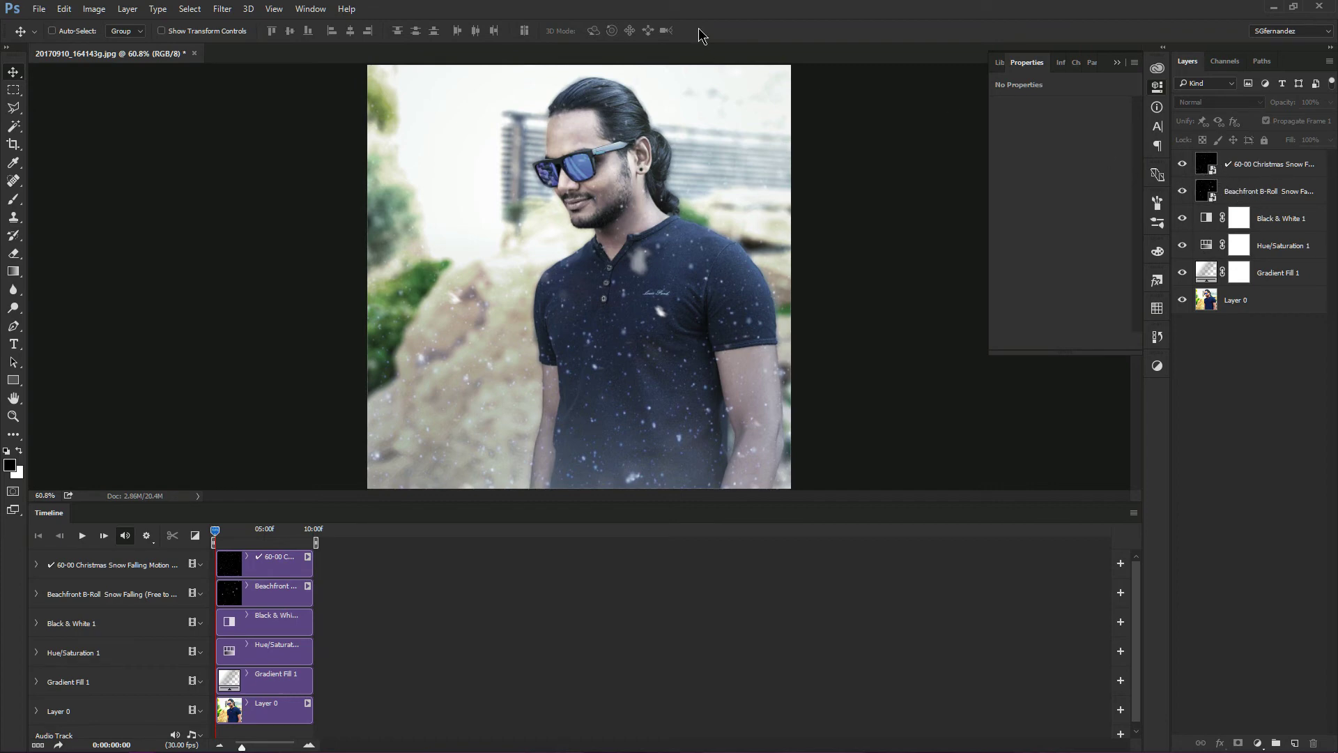
key(ctrl+w)
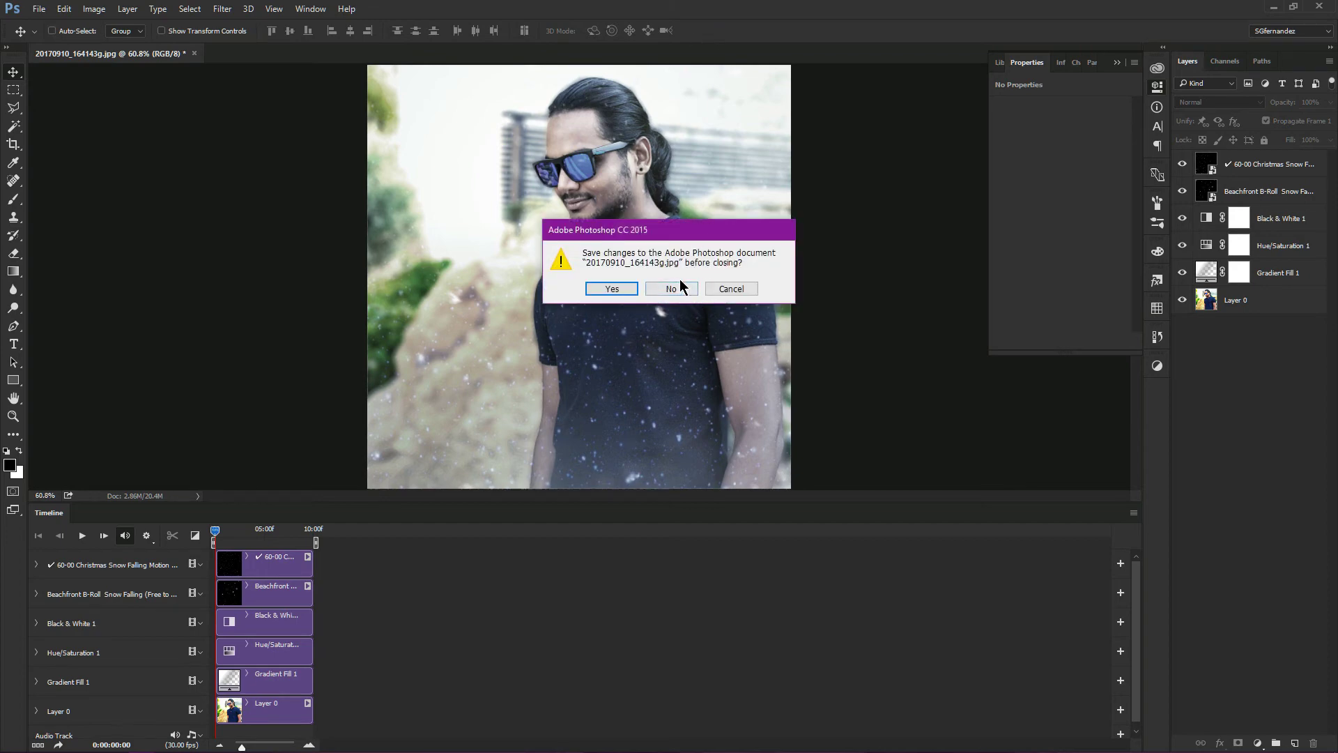
click(675, 289)
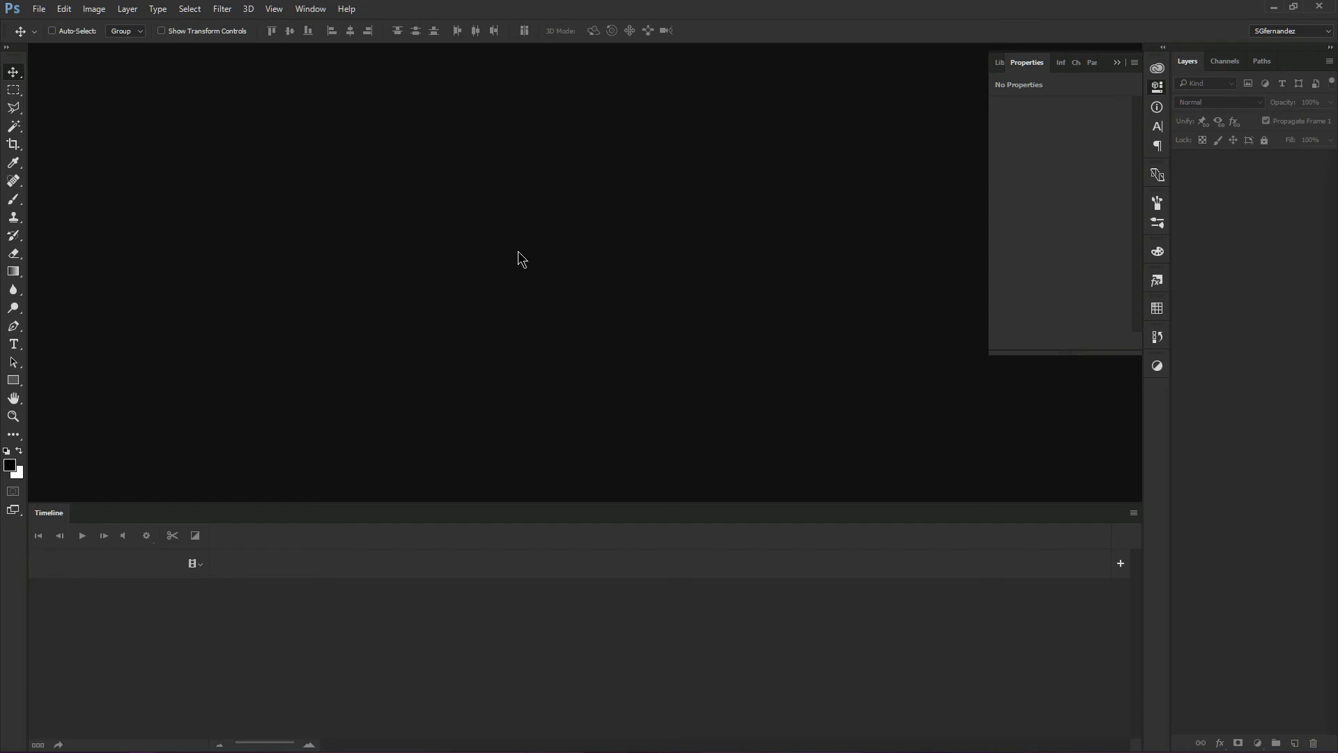
- Open the girl-on-steps wallpaper photo and create a video timeline for it
key(ctrl+o)
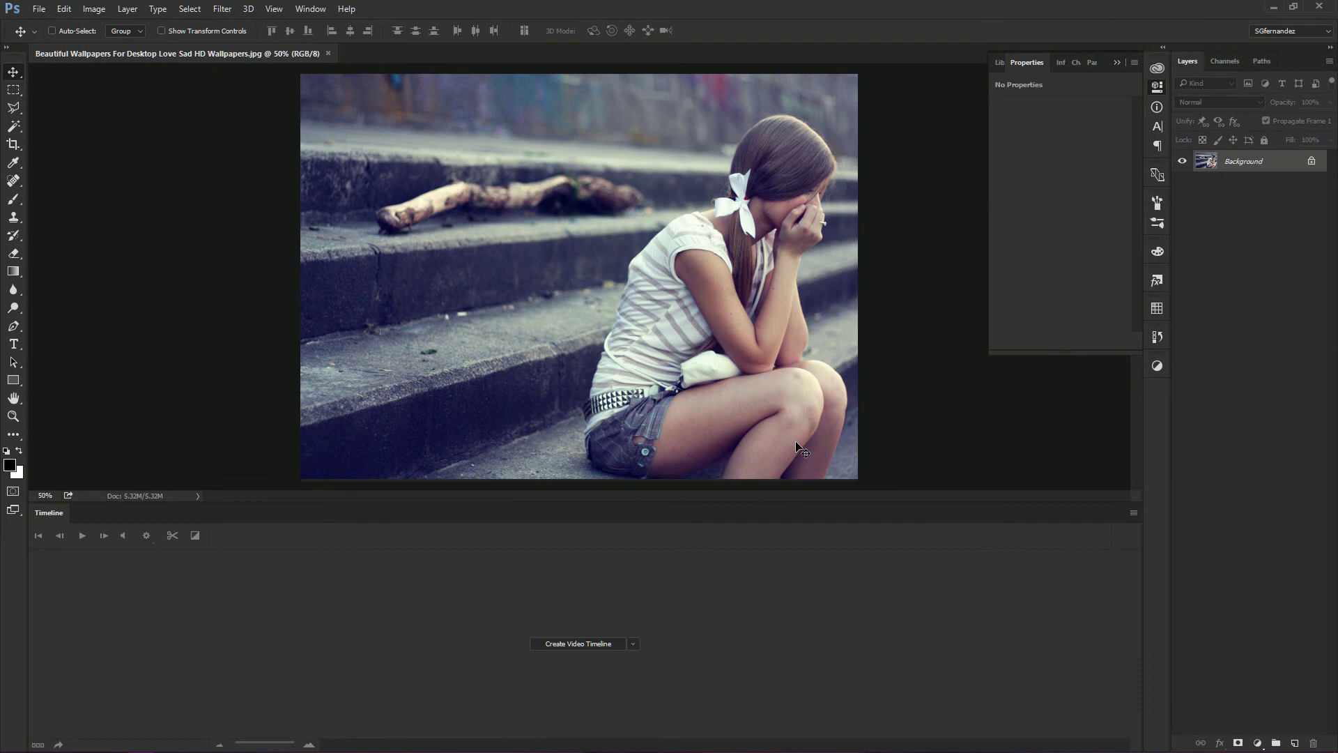
click(572, 645)
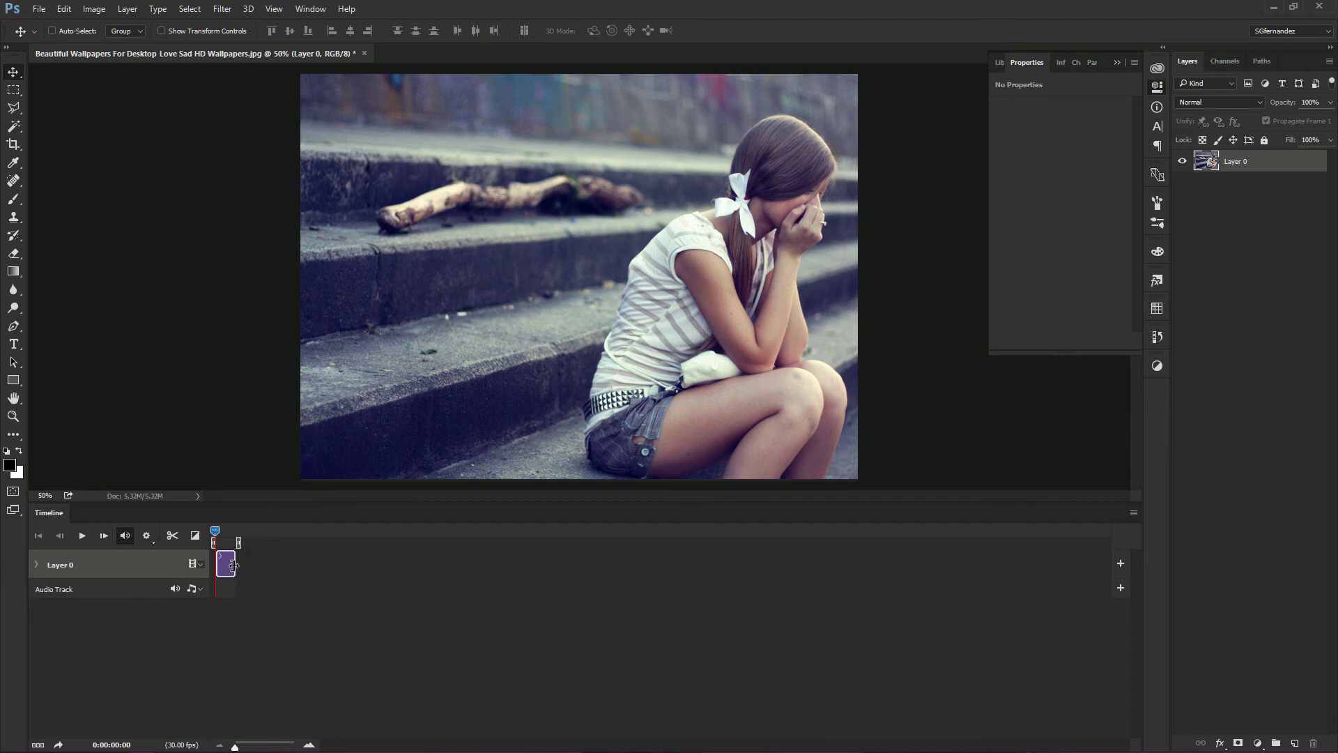
click(276, 570)
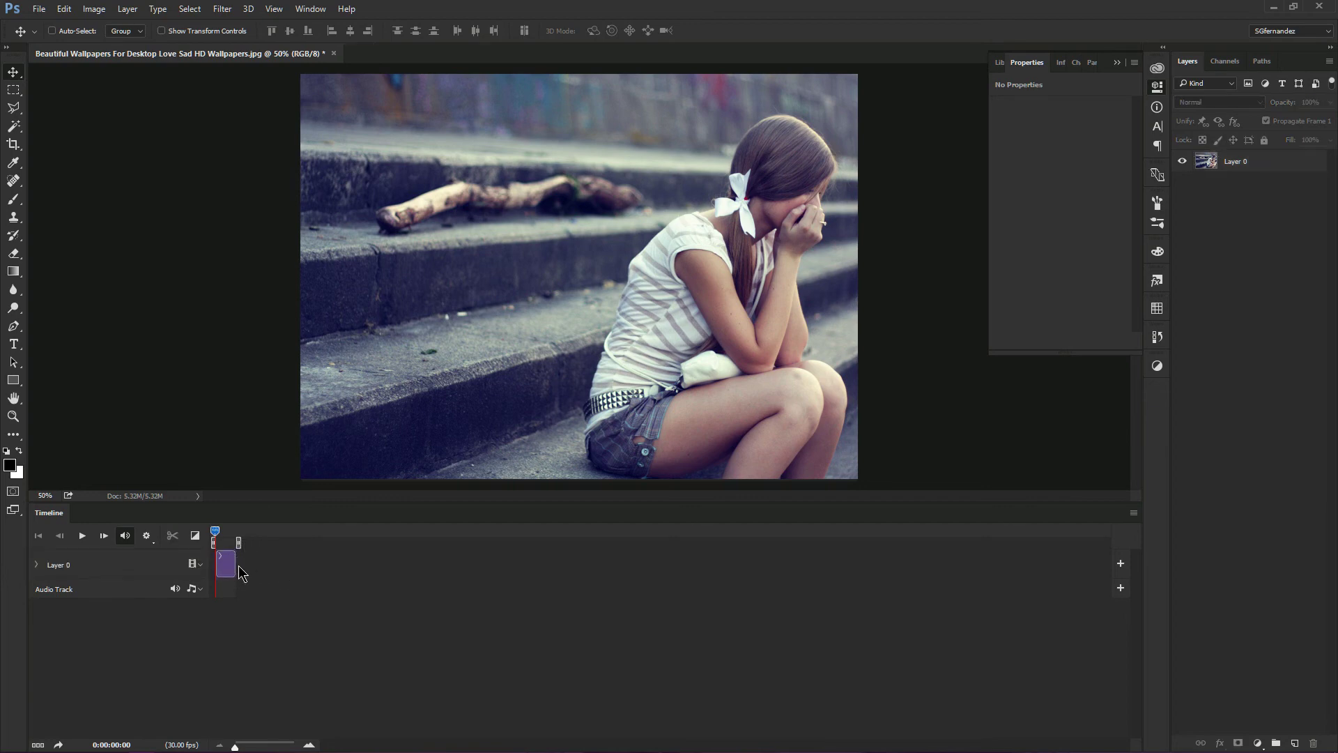
- Drag the Layer 0 clip end and work-area handle to trim them shorter
drag(234, 563, 324, 563)
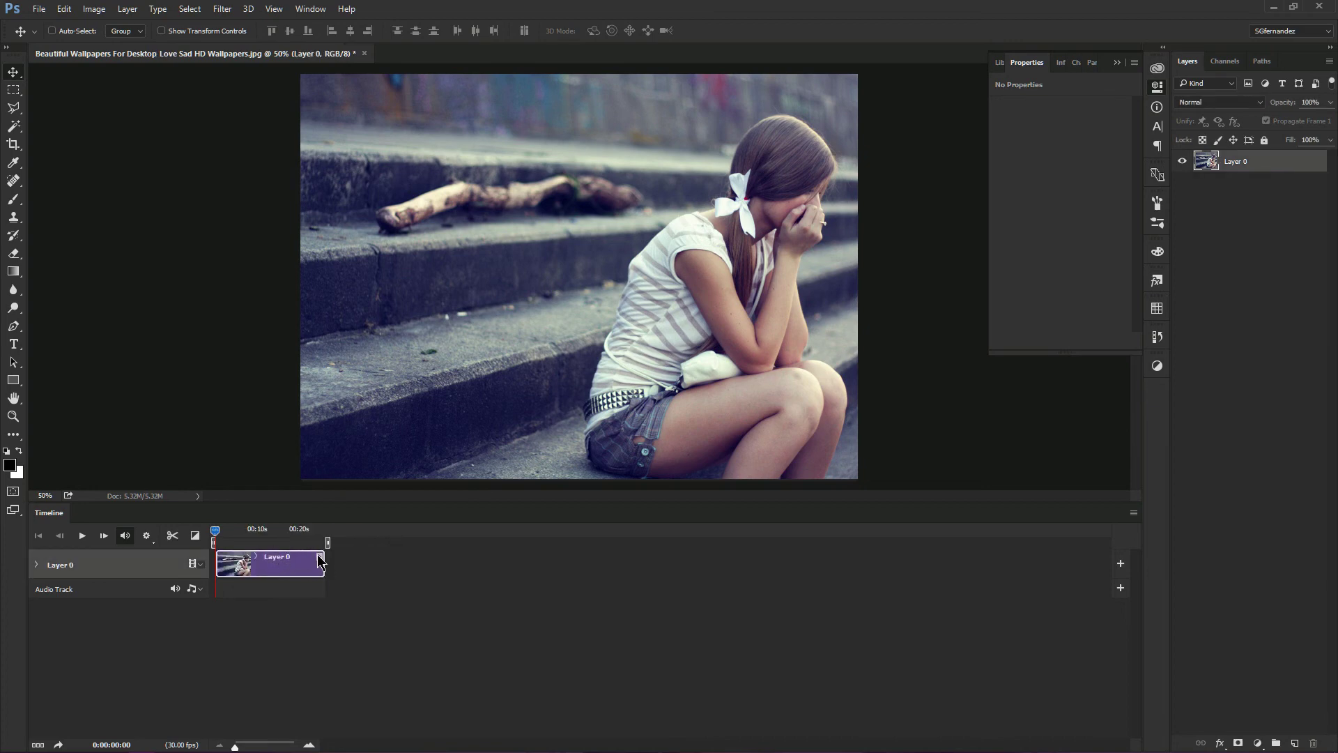
drag(323, 560, 348, 562)
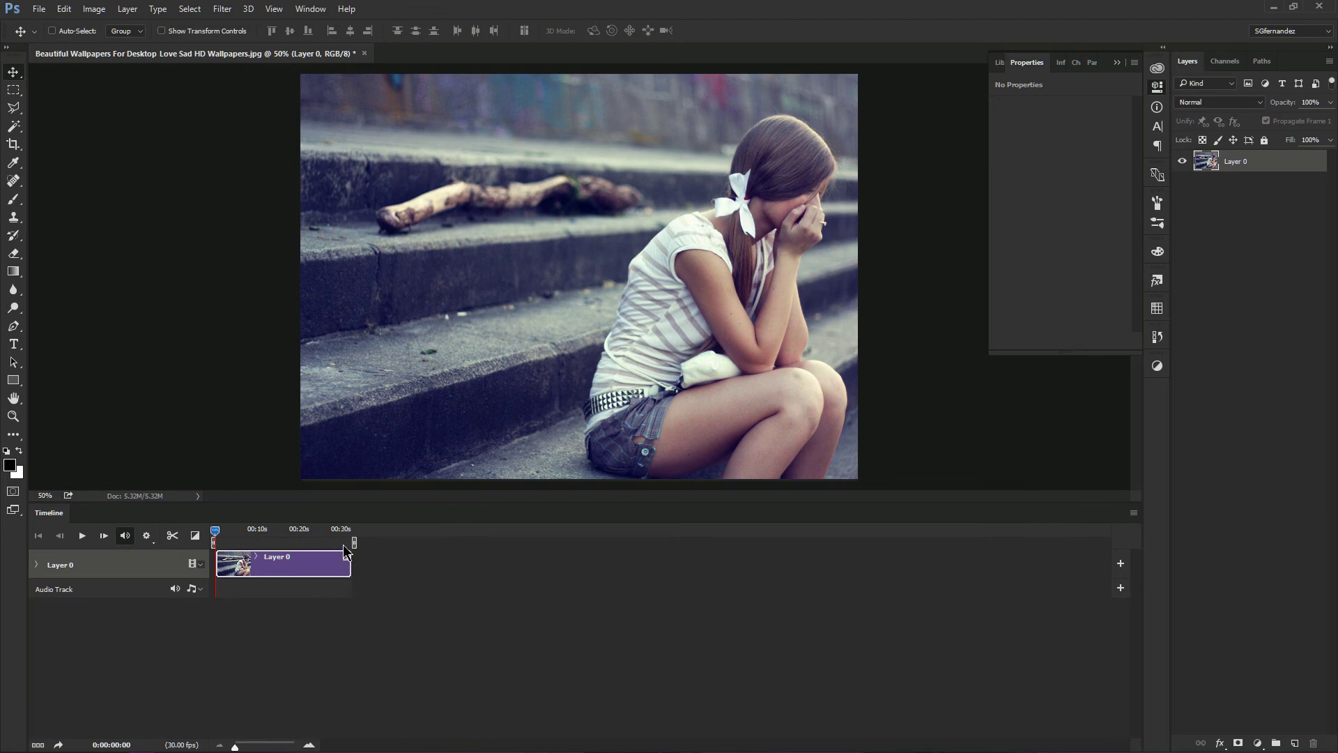
drag(353, 542, 266, 542)
drag(350, 565, 255, 565)
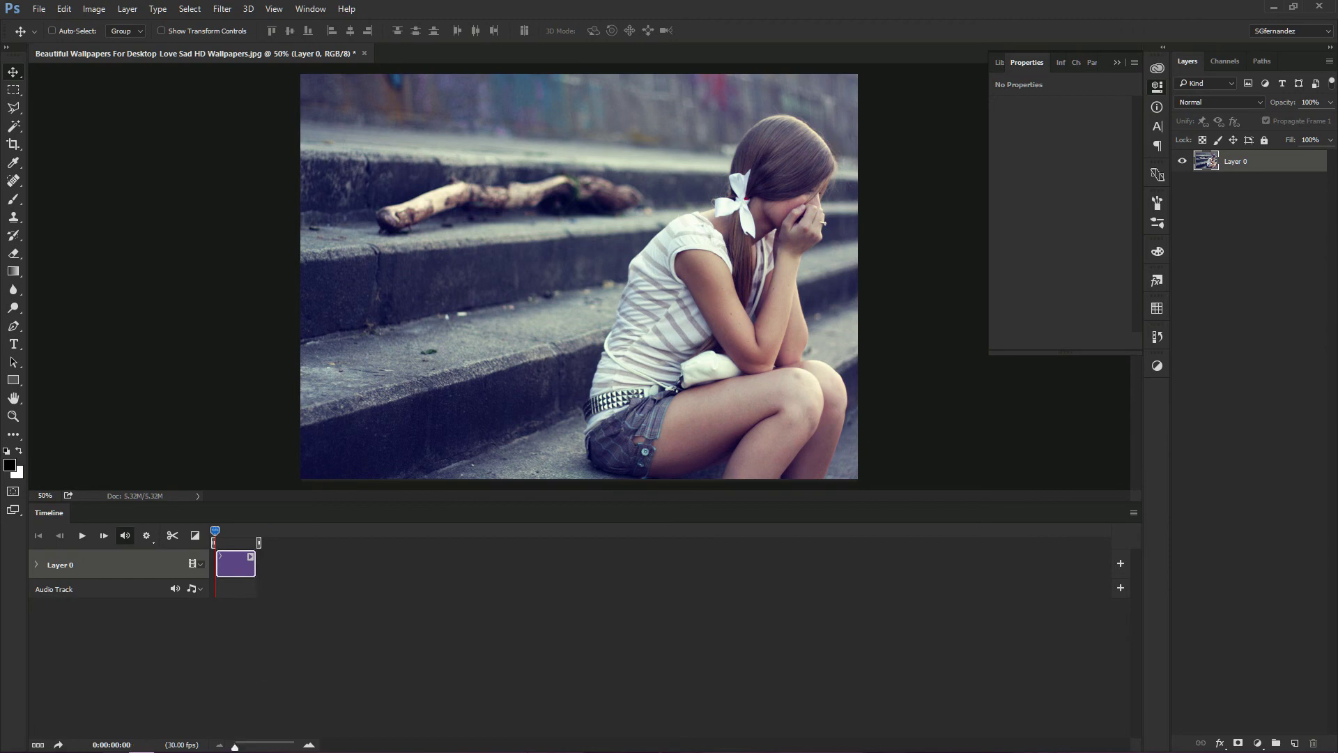
key(super)
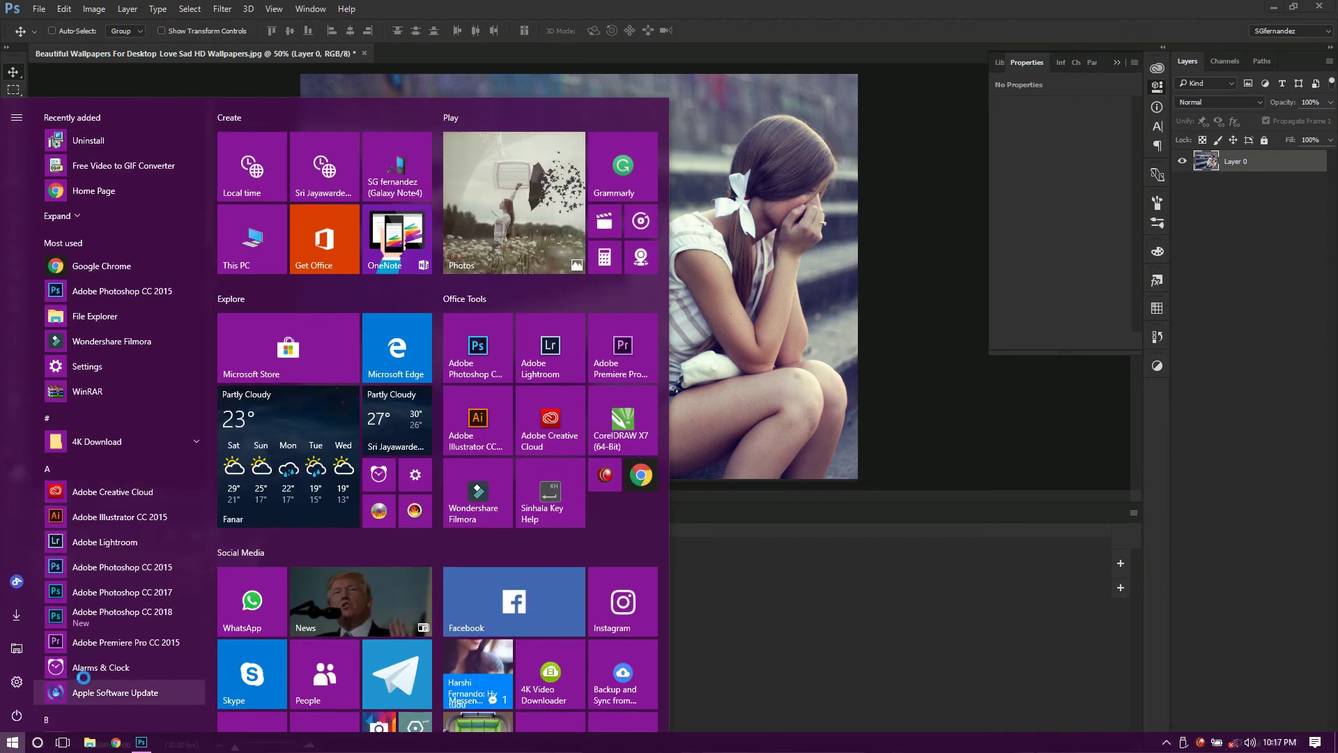
- Browse Explorer to the snow animation footage folder on the Personal USE (E:) drive
click(254, 255)
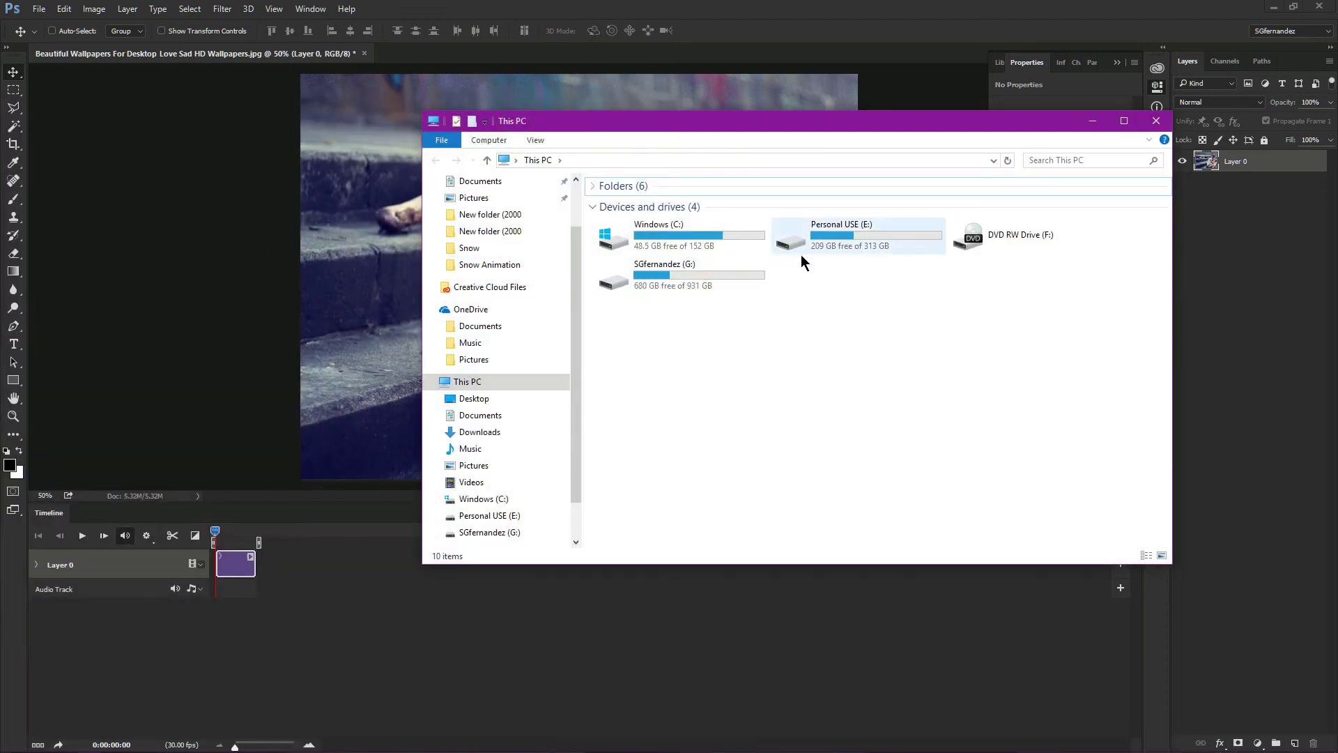
double_click(867, 241)
click(672, 188)
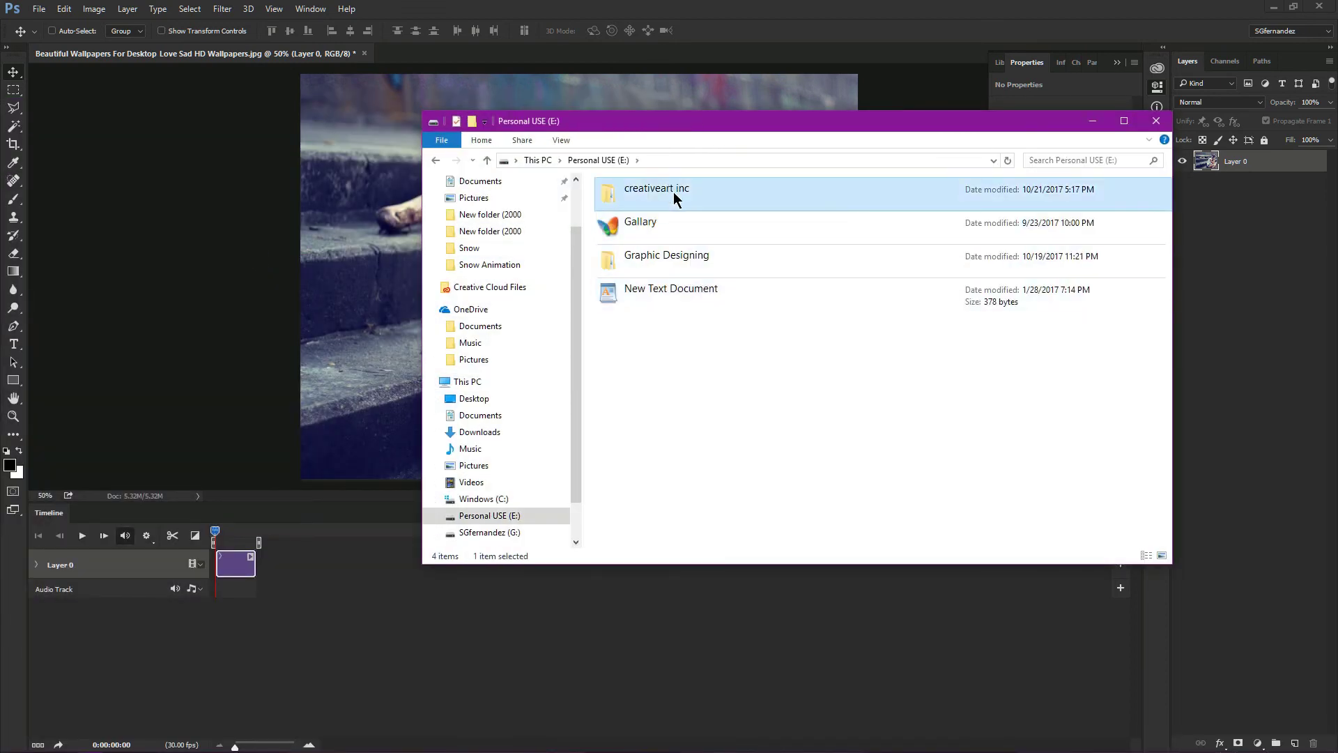
double_click(673, 191)
double_click(687, 327)
double_click(668, 202)
double_click(658, 216)
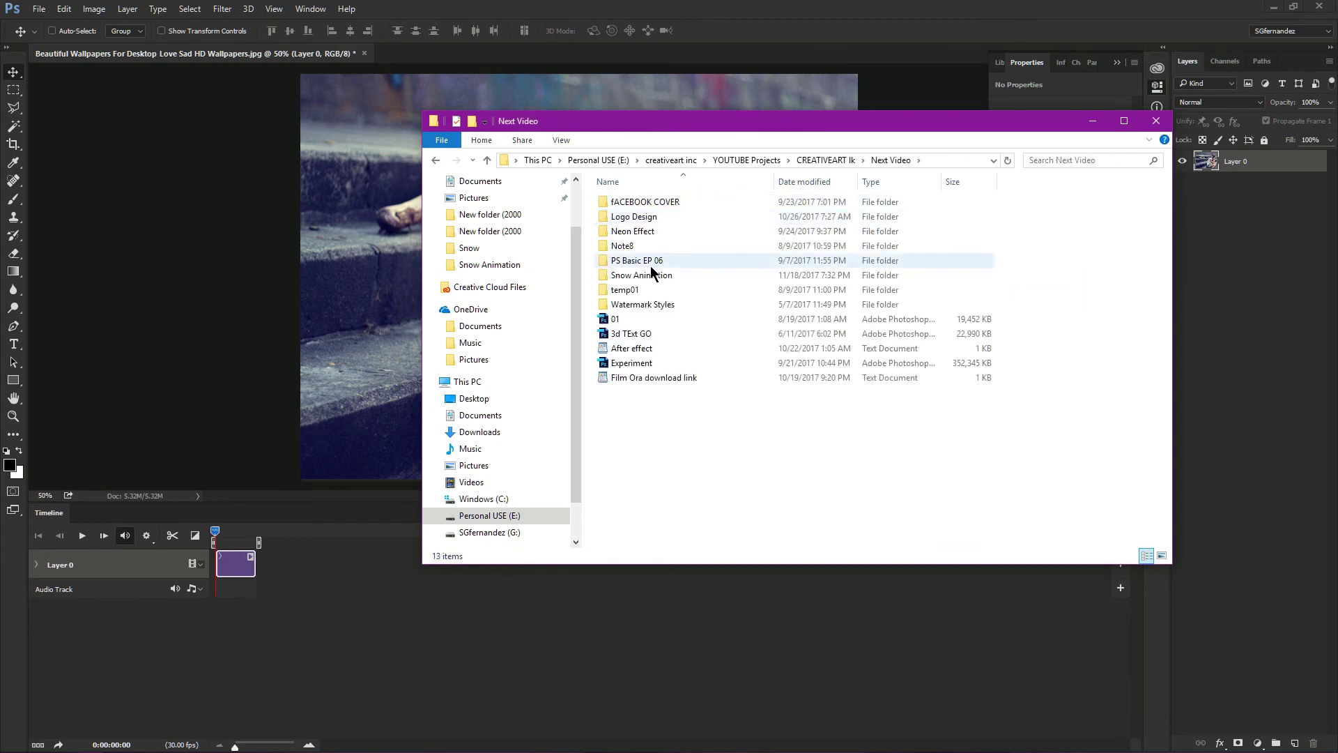
double_click(642, 274)
click(404, 453)
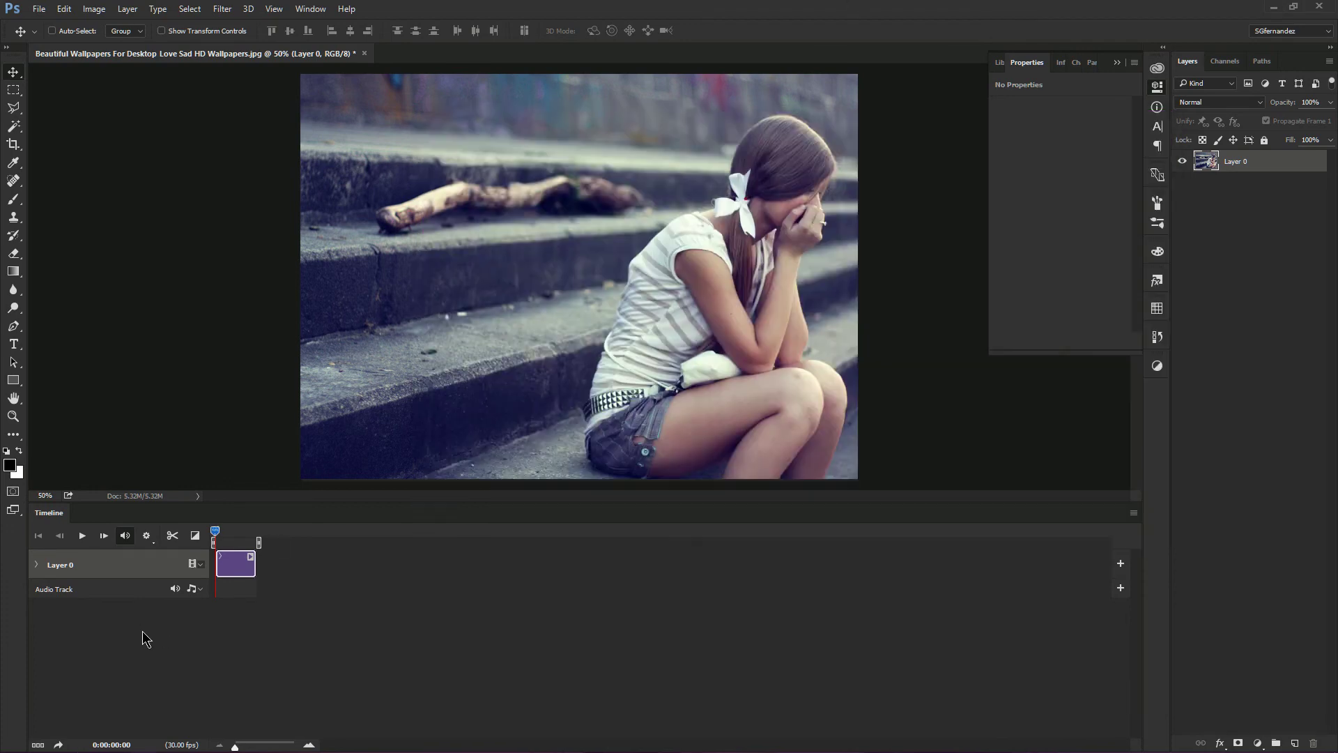
- Place the Beachfront snow video on the photo and scale it to about 200%
key(alt+Tab)
drag(863, 129, 1177, 254)
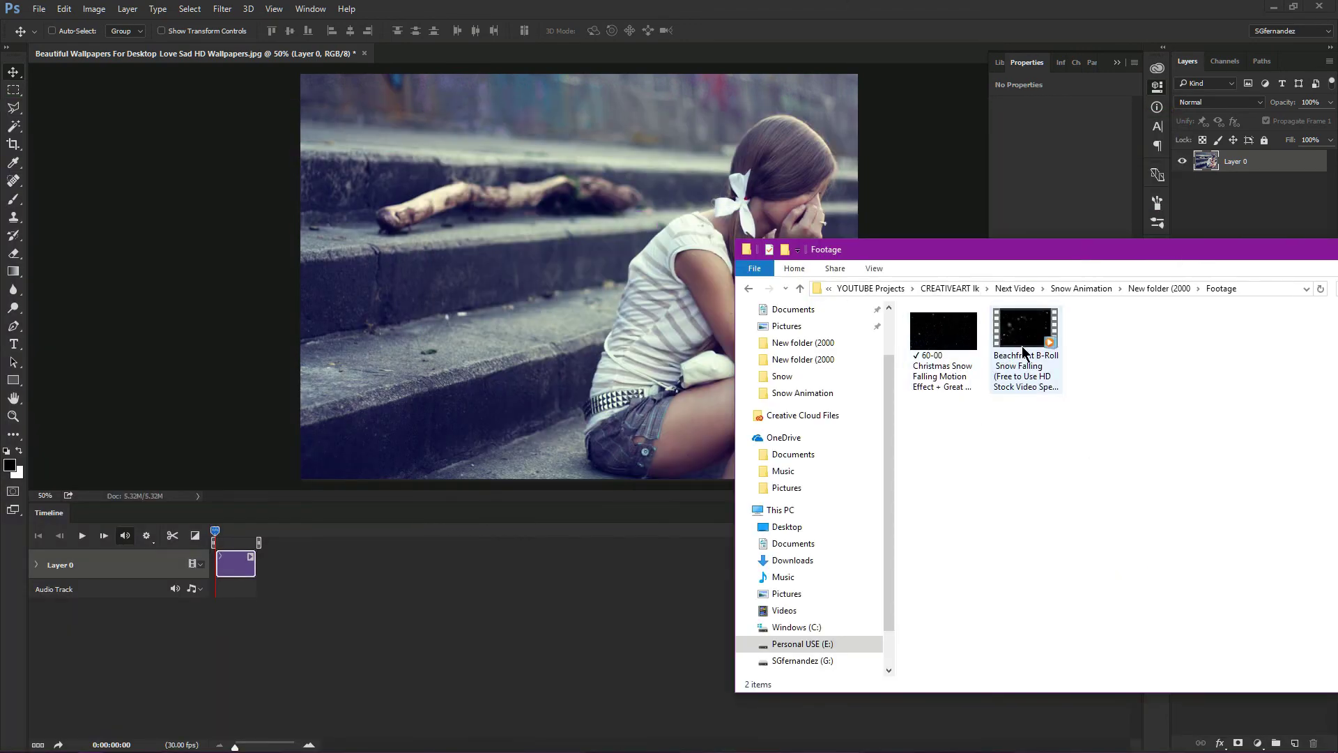
drag(1023, 350, 533, 300)
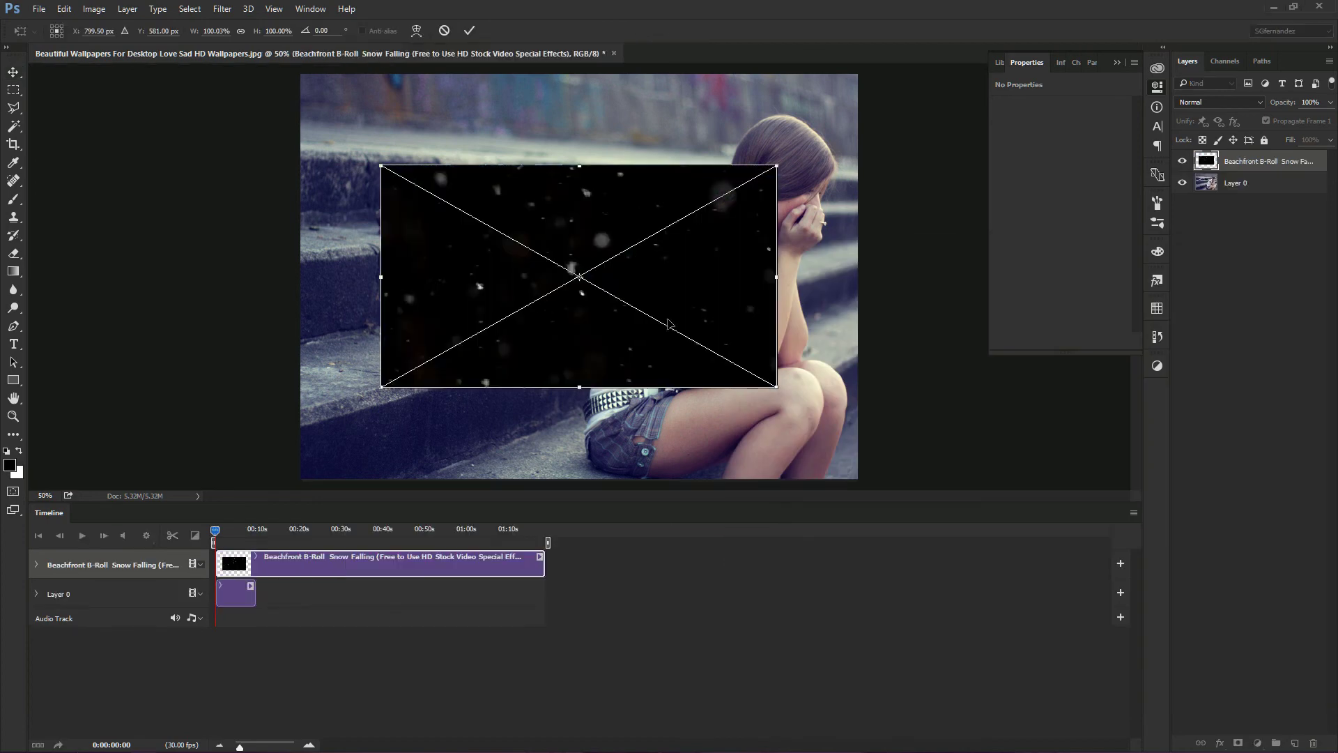
scroll(668, 323, down, 2)
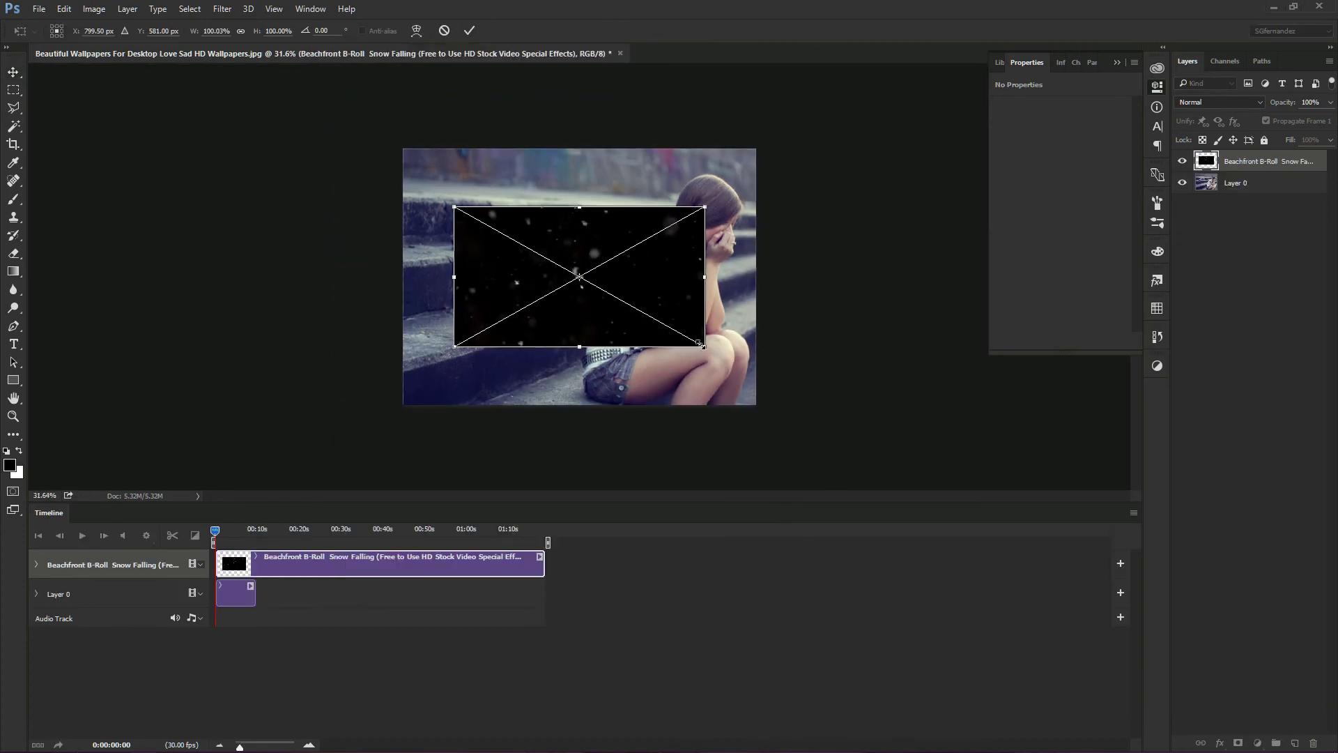
drag(699, 343, 829, 418)
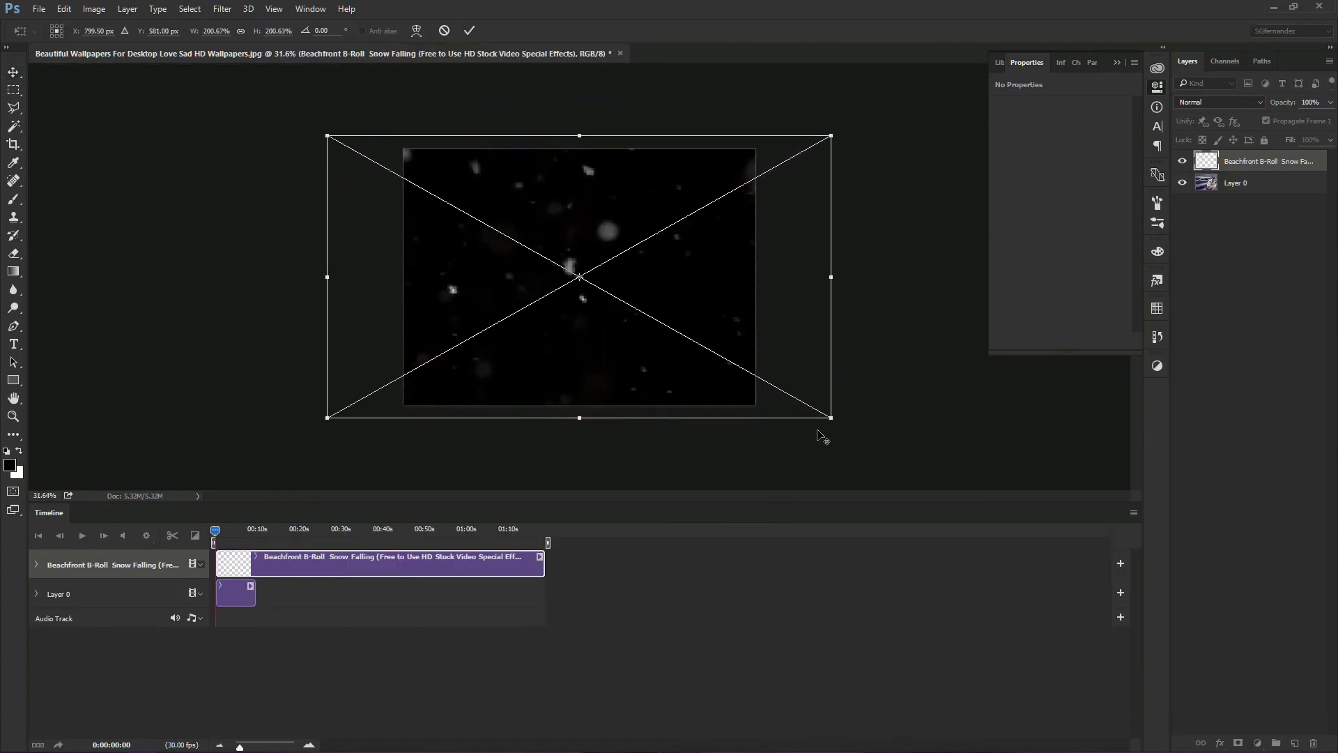
key(Return)
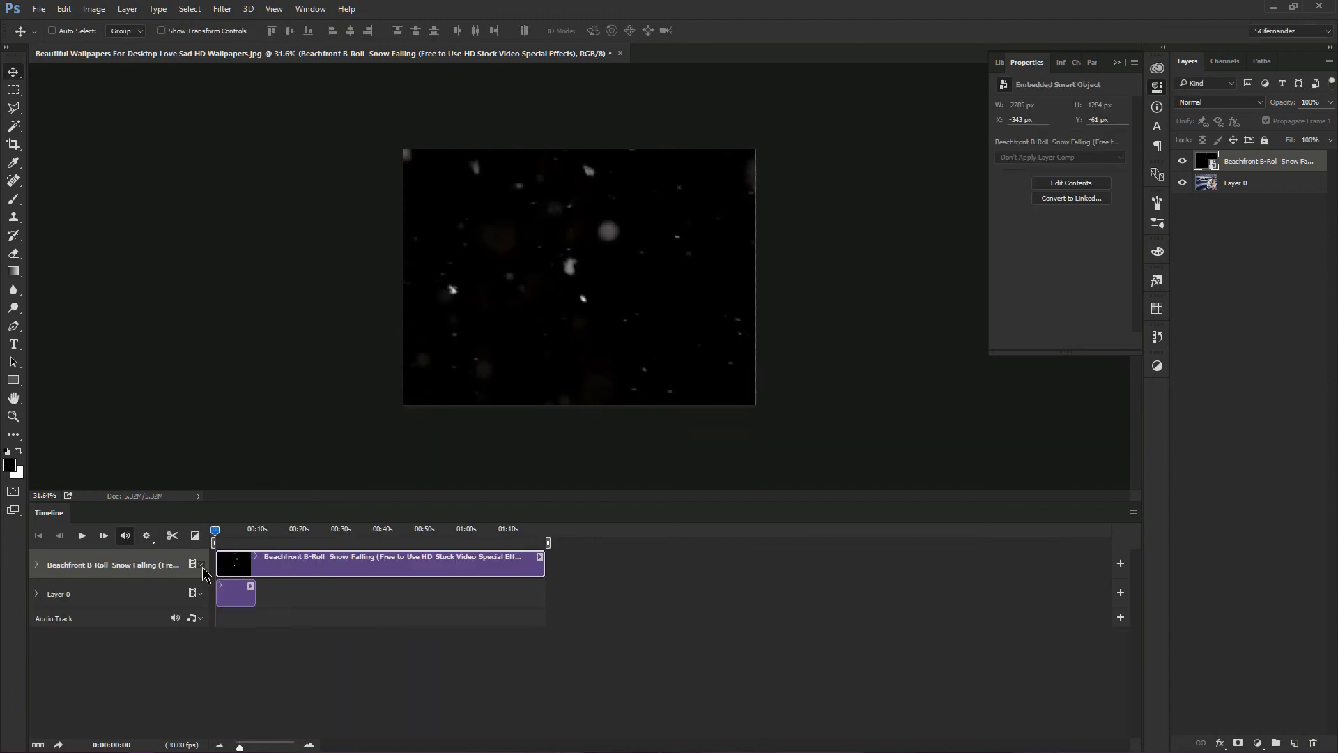
- Drag in the 60-00 Christmas snow video and enlarge it to about 85%
key(super)
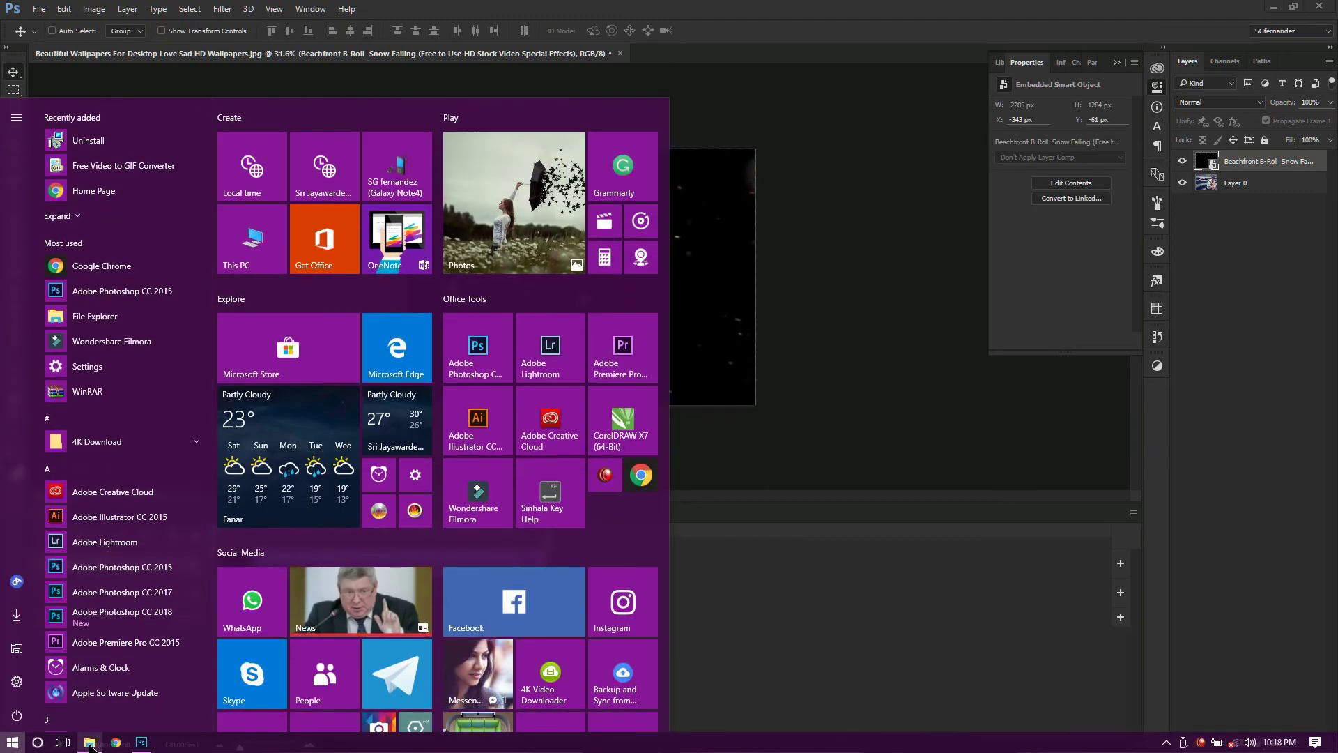
click(90, 743)
click(965, 371)
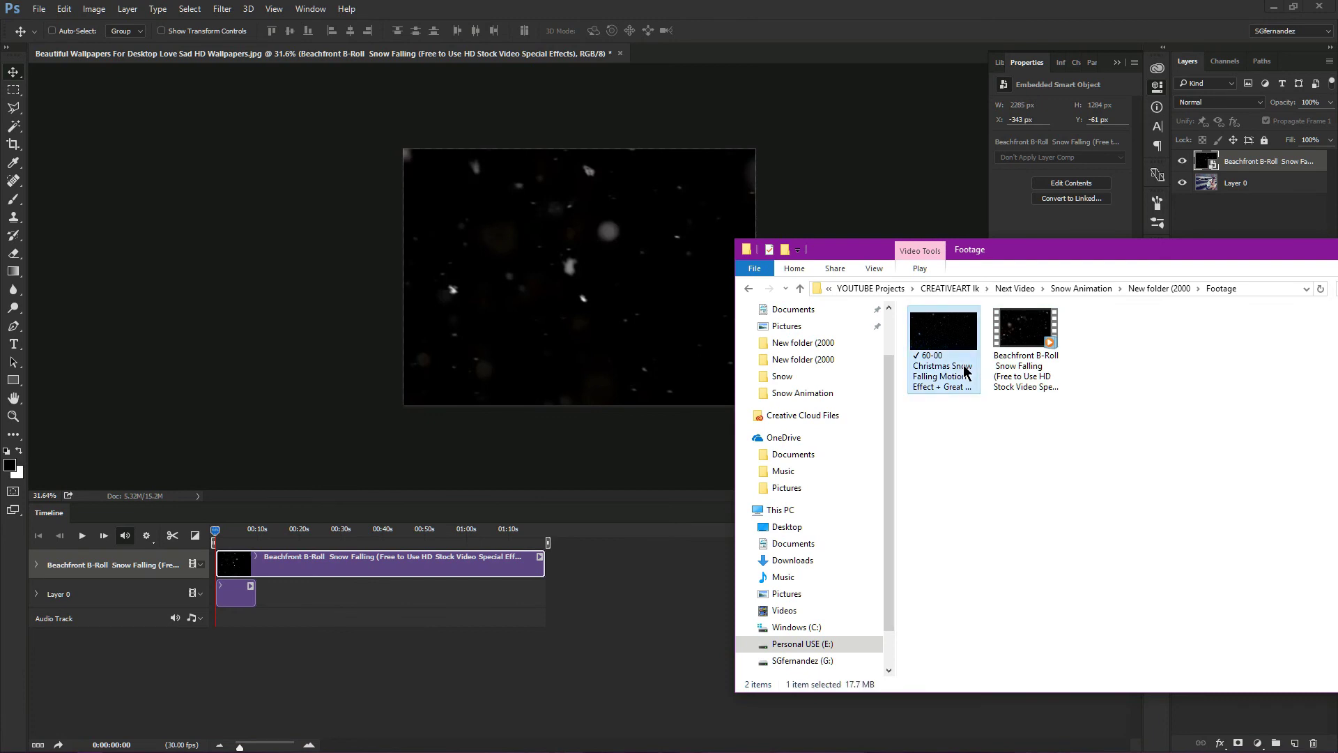
drag(965, 372, 576, 284)
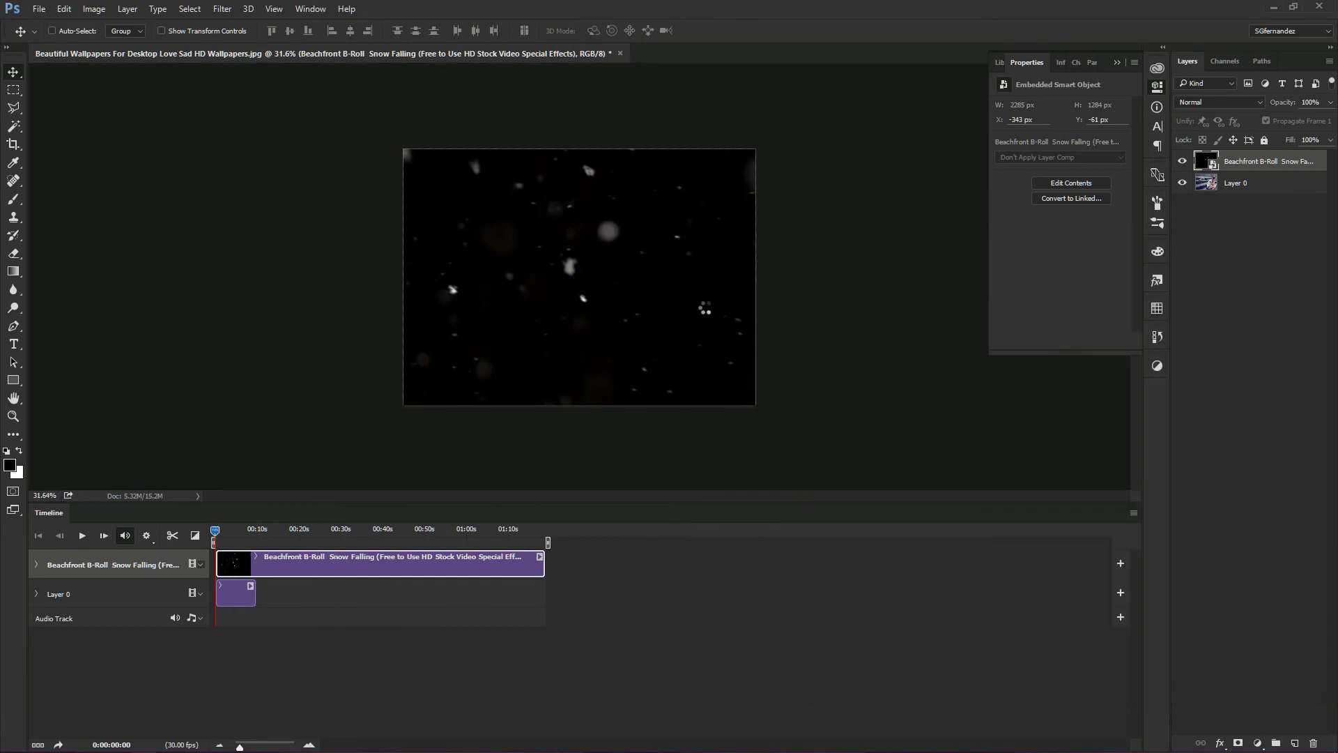
drag(762, 176, 828, 154)
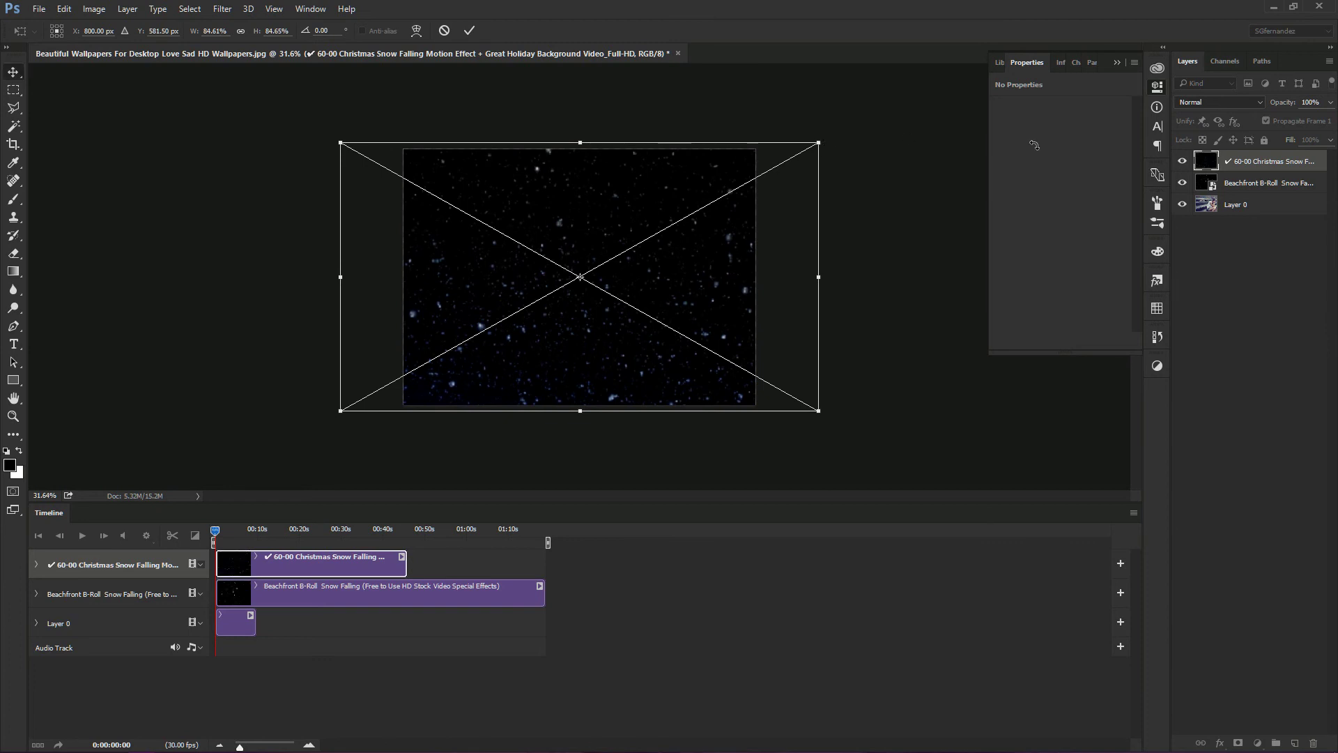
- Set the 60-00 Christmas and Beachfront snow layers to Screen blend mode, then zoom in
click(1209, 109)
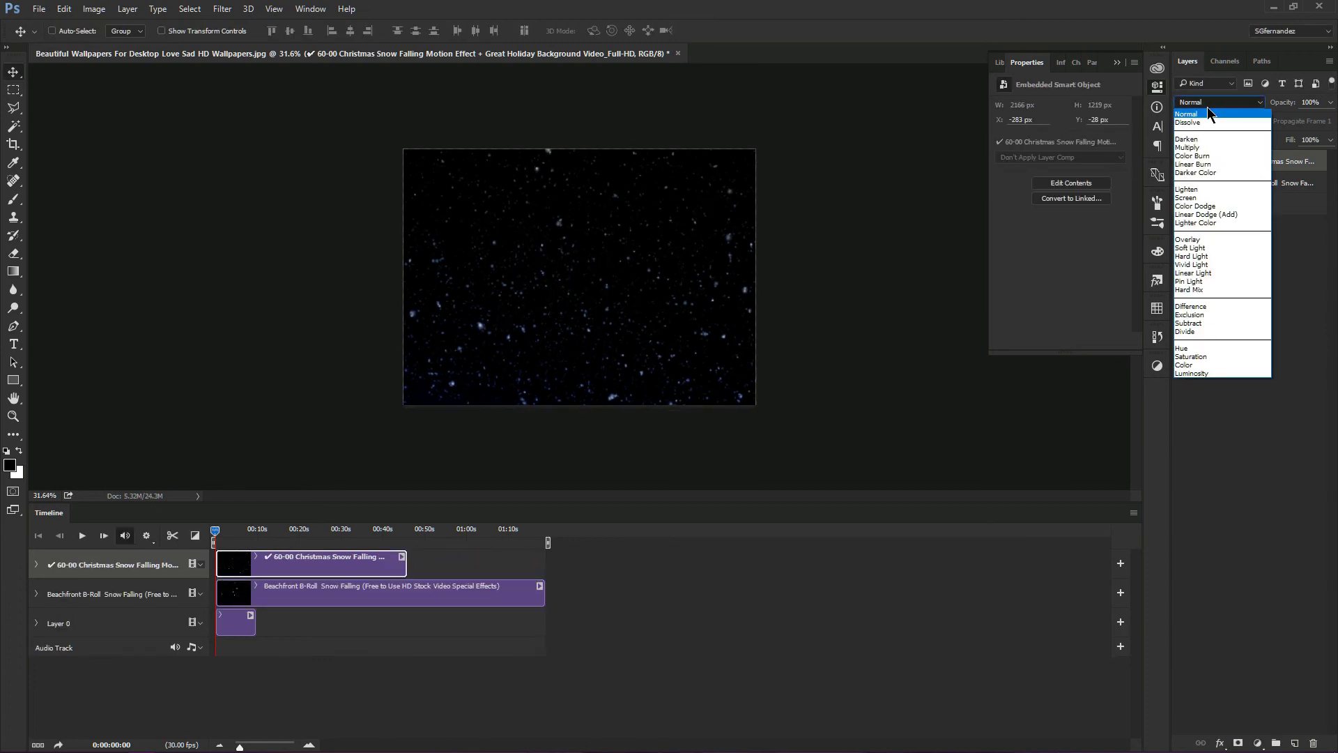
click(1196, 198)
click(1235, 185)
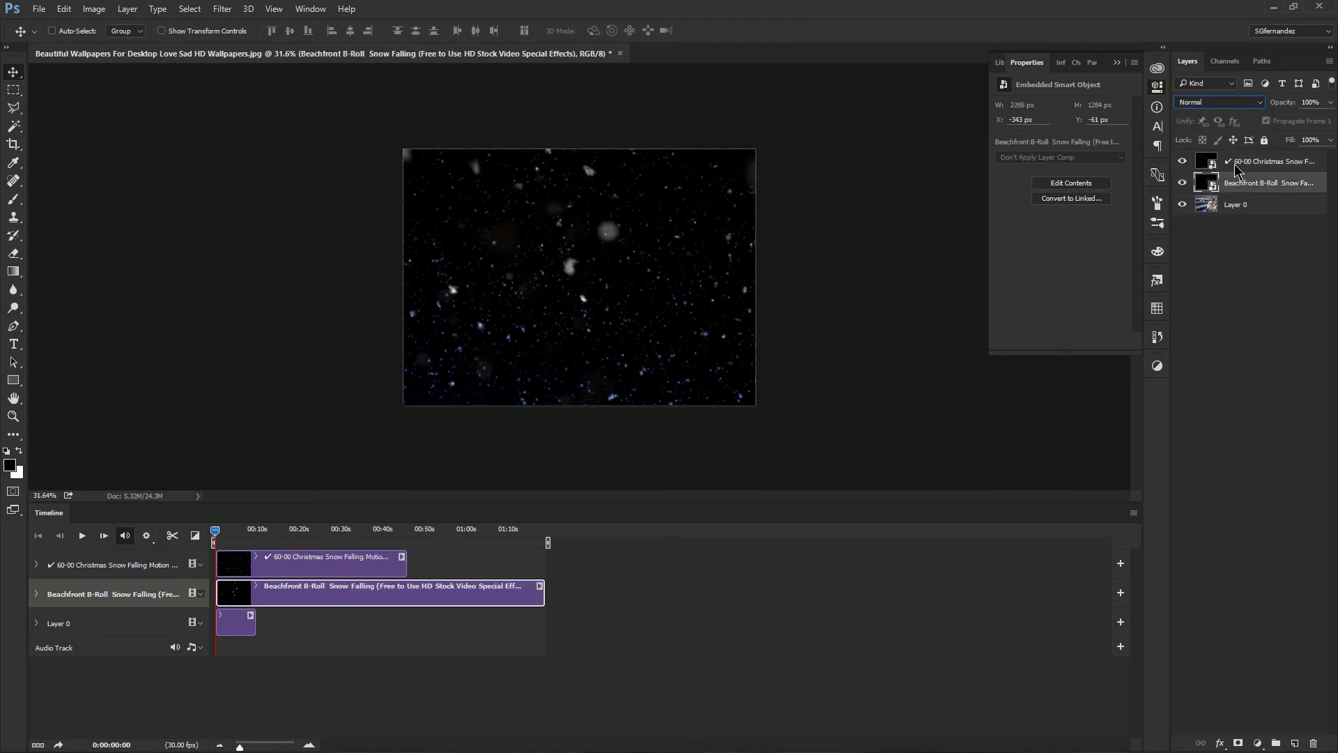
click(1227, 103)
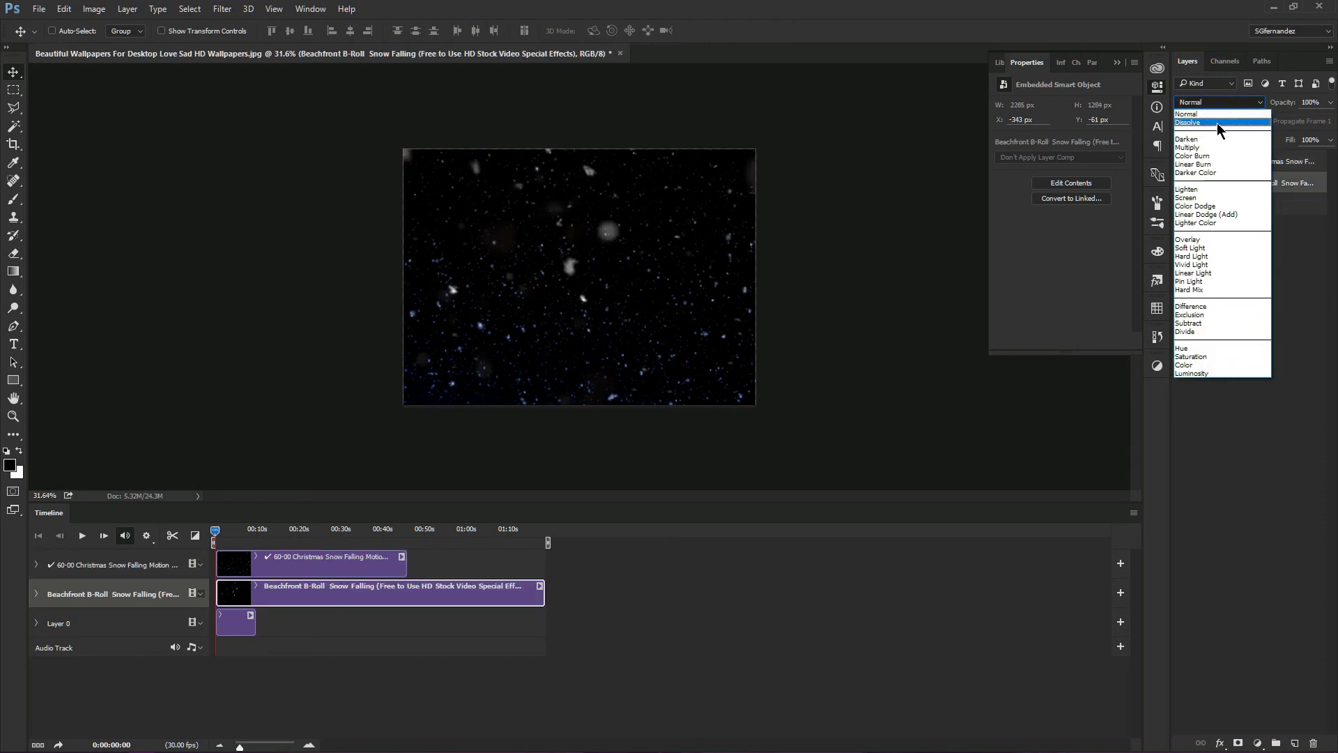
click(1200, 199)
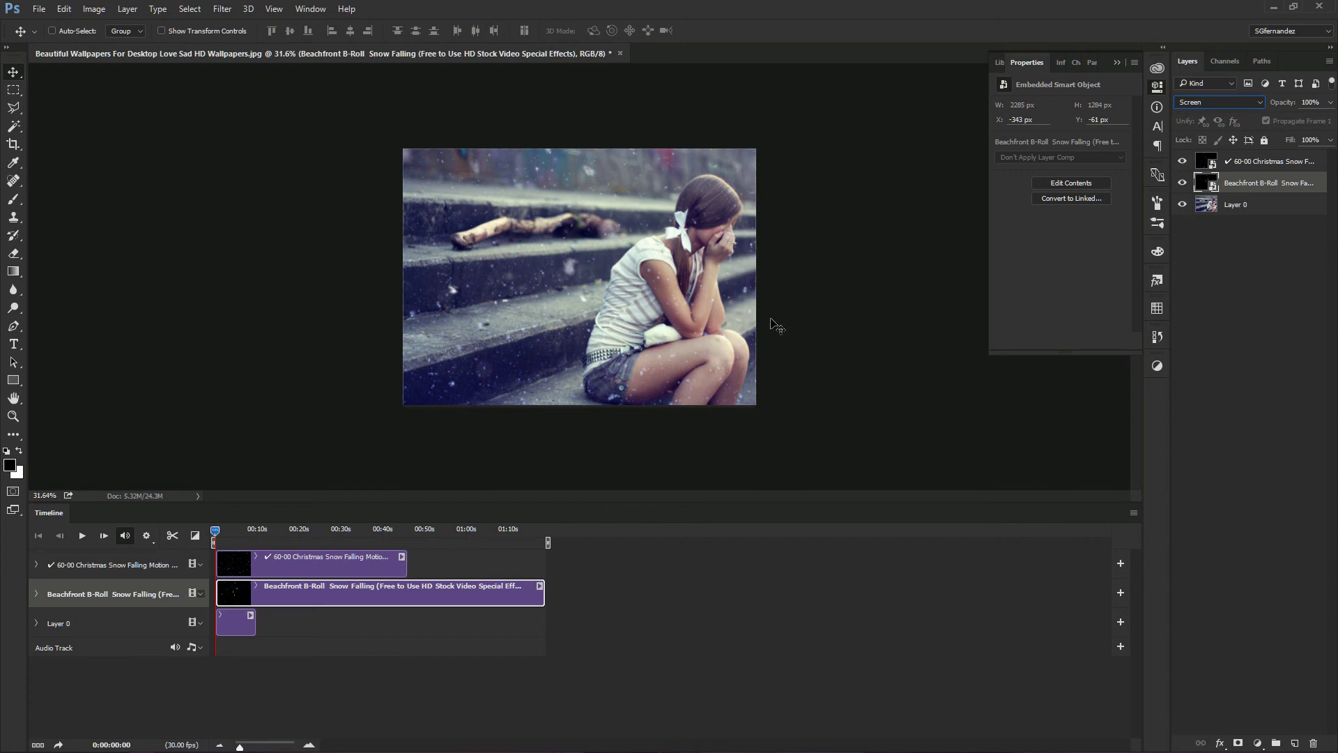
ctrl+click(722, 345)
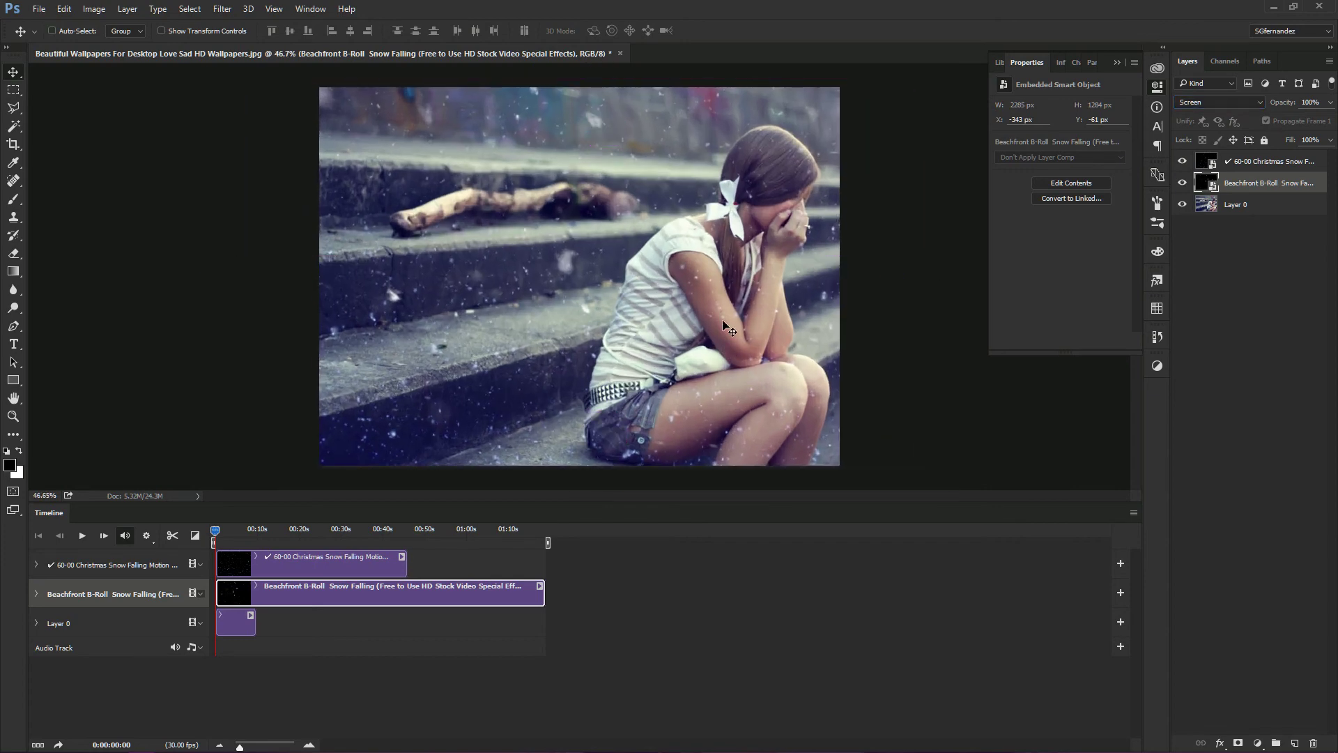
- Change the image width from 1600 to 1000 px (1000 × 726) and fit it on screen
key(ctrl+alt+i)
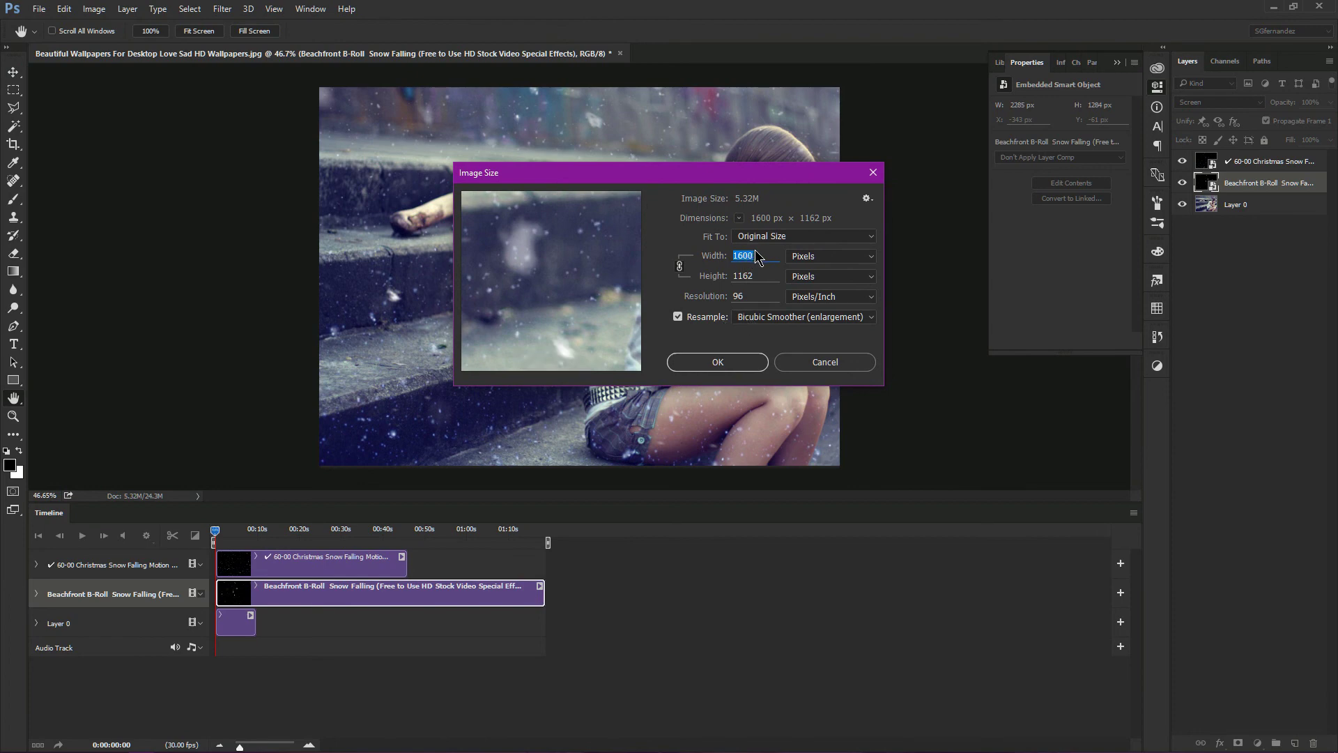
click(763, 253)
double_click(763, 256)
text(100)
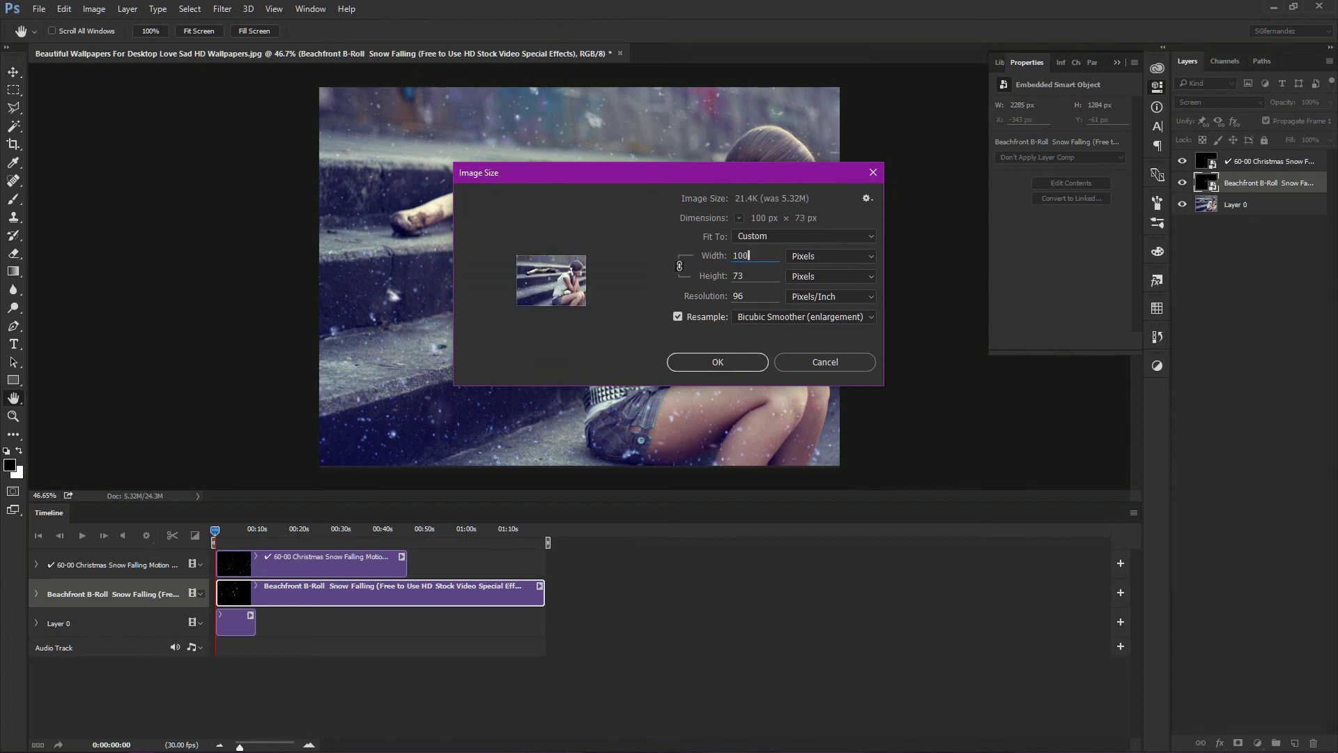
text(0)
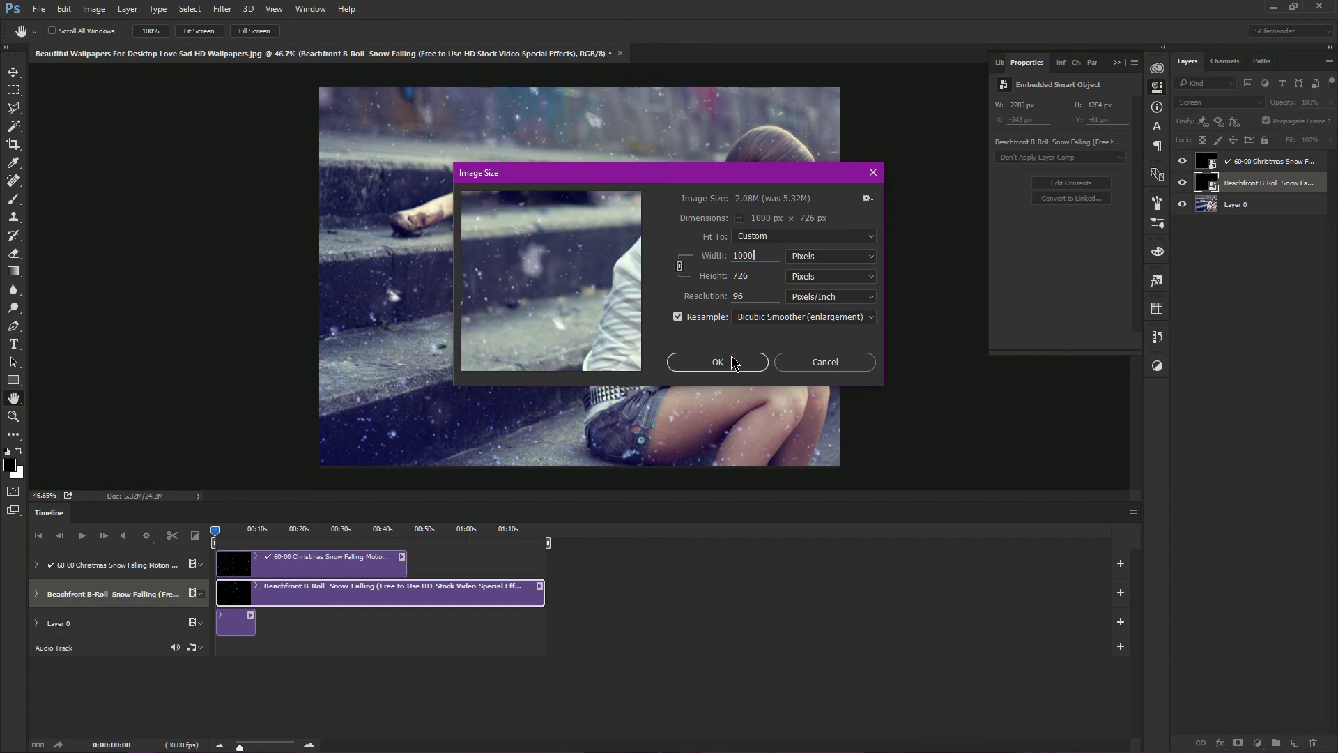
click(740, 364)
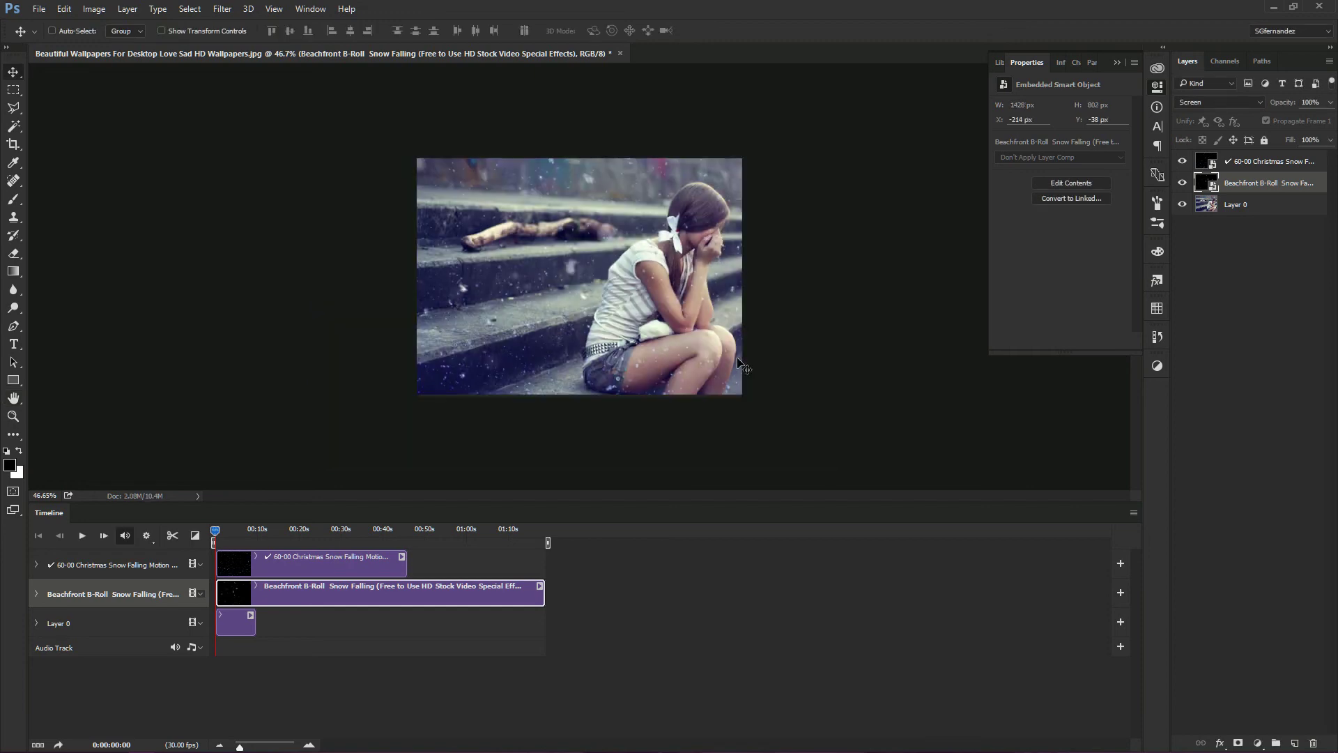
key(ctrl)
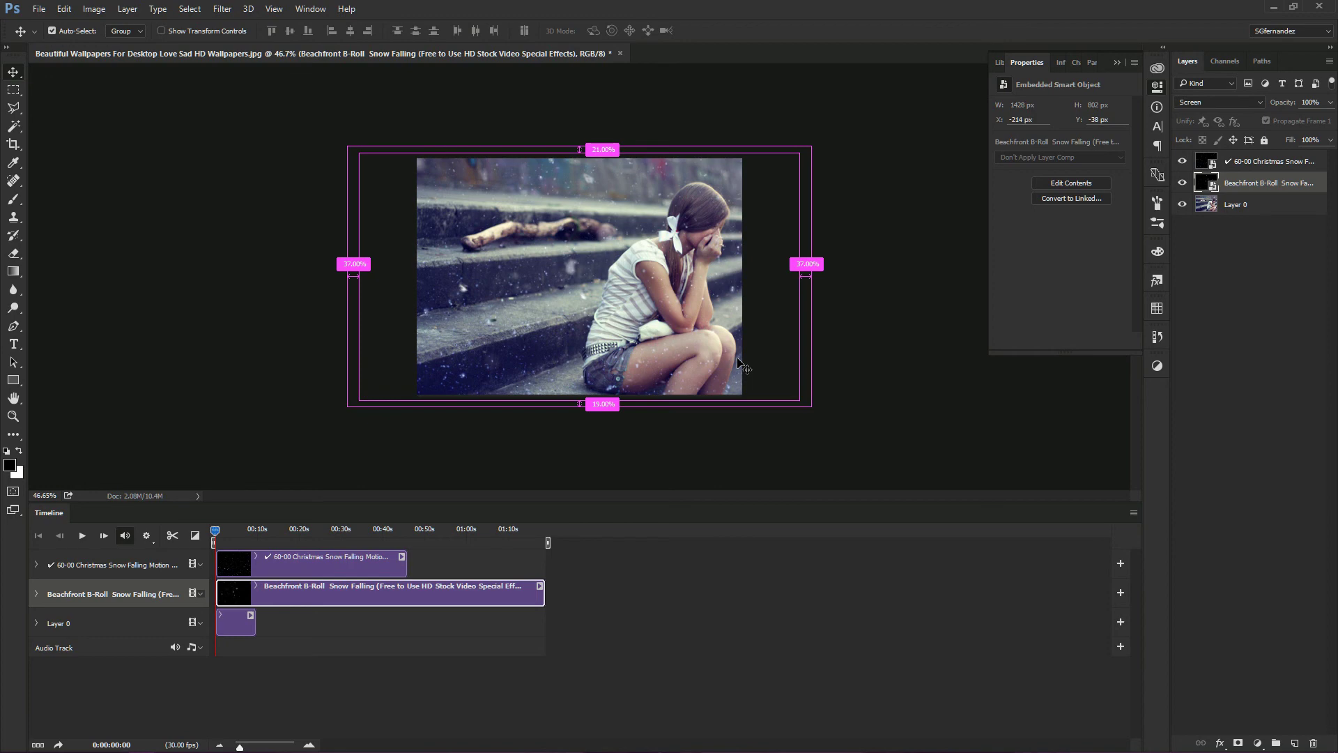
key(ctrl+0)
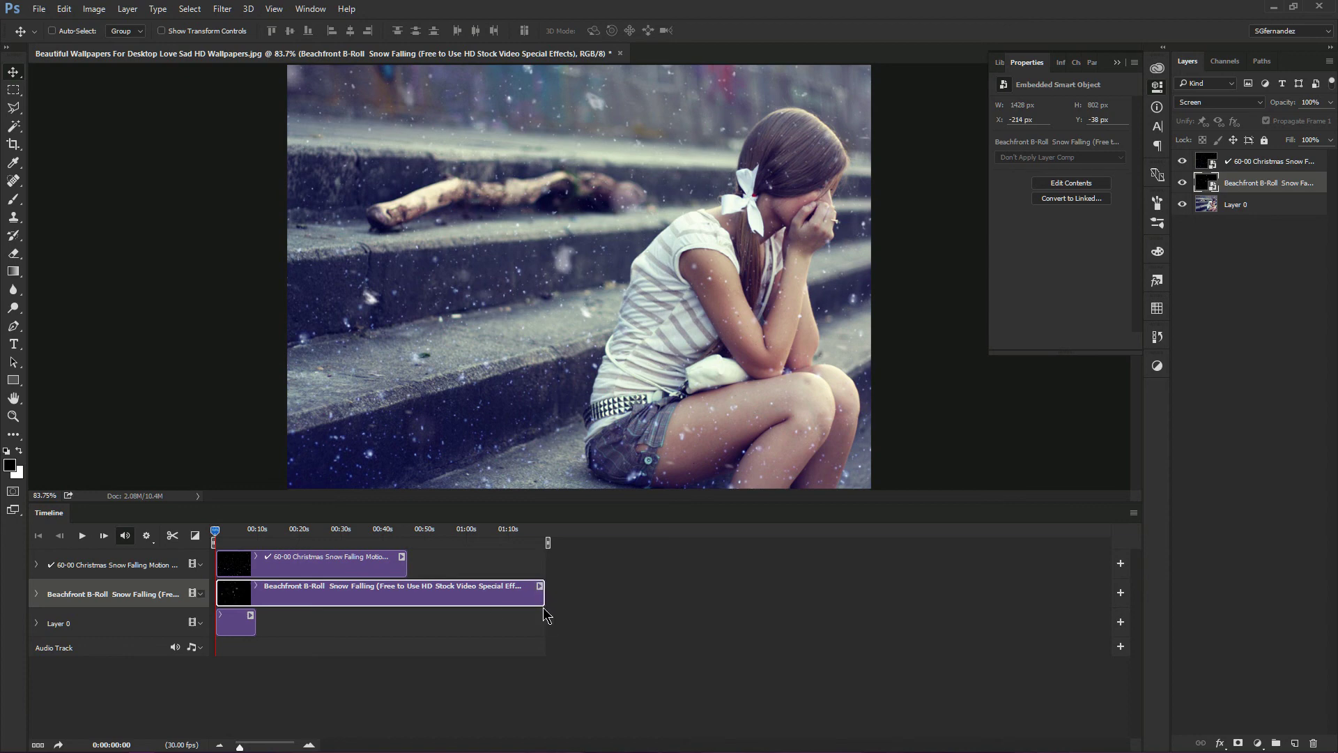
- Shorten the work area and the Beachfront and Christmas snow clips to about 10 seconds
drag(549, 542, 259, 541)
drag(541, 595, 255, 591)
click(403, 565)
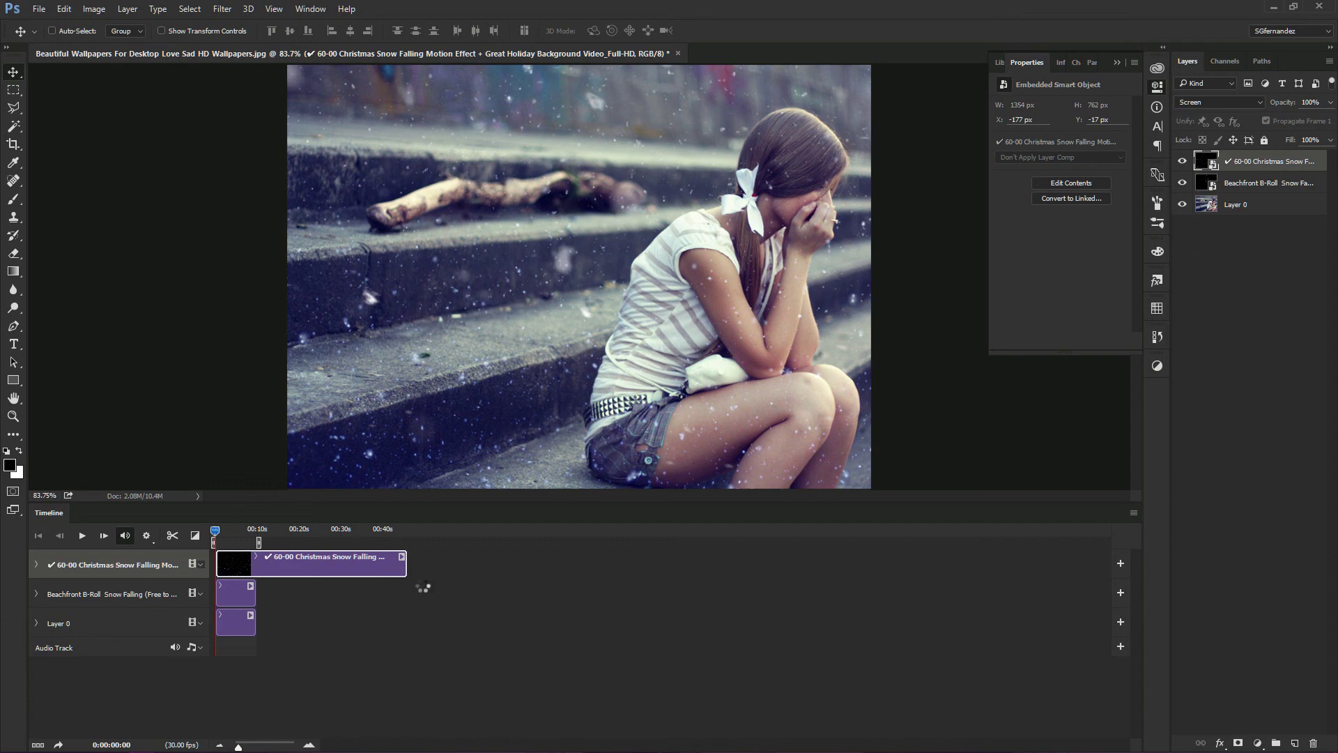
drag(405, 564, 255, 563)
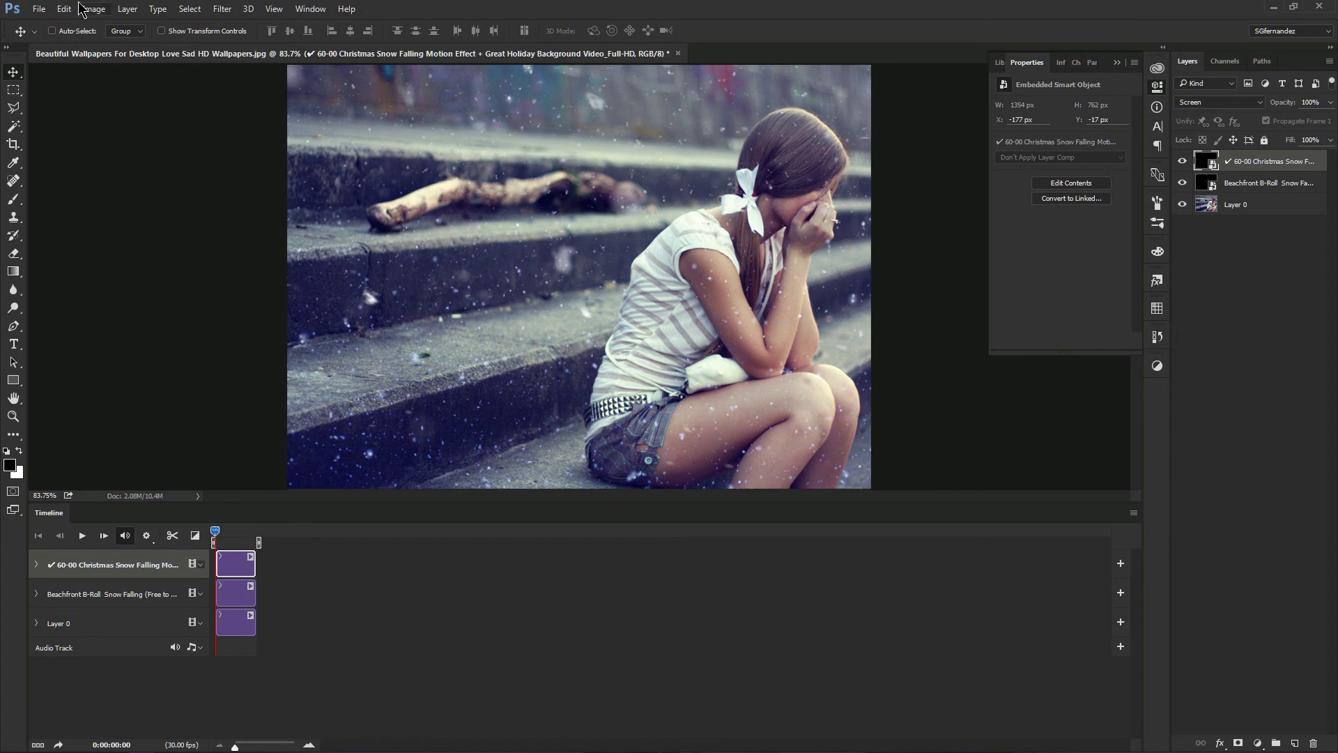
- Render the animation as an H.264 video named Girl
click(39, 10)
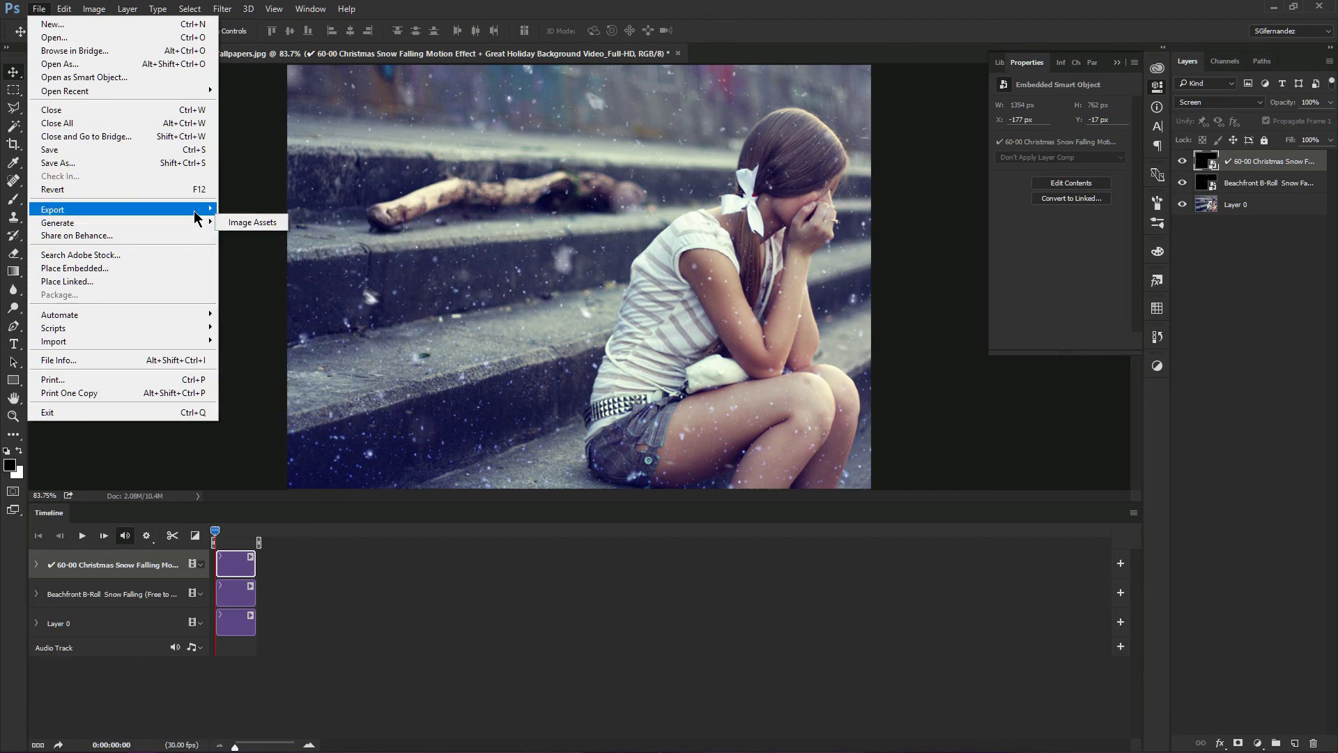
mouse_move(52, 209)
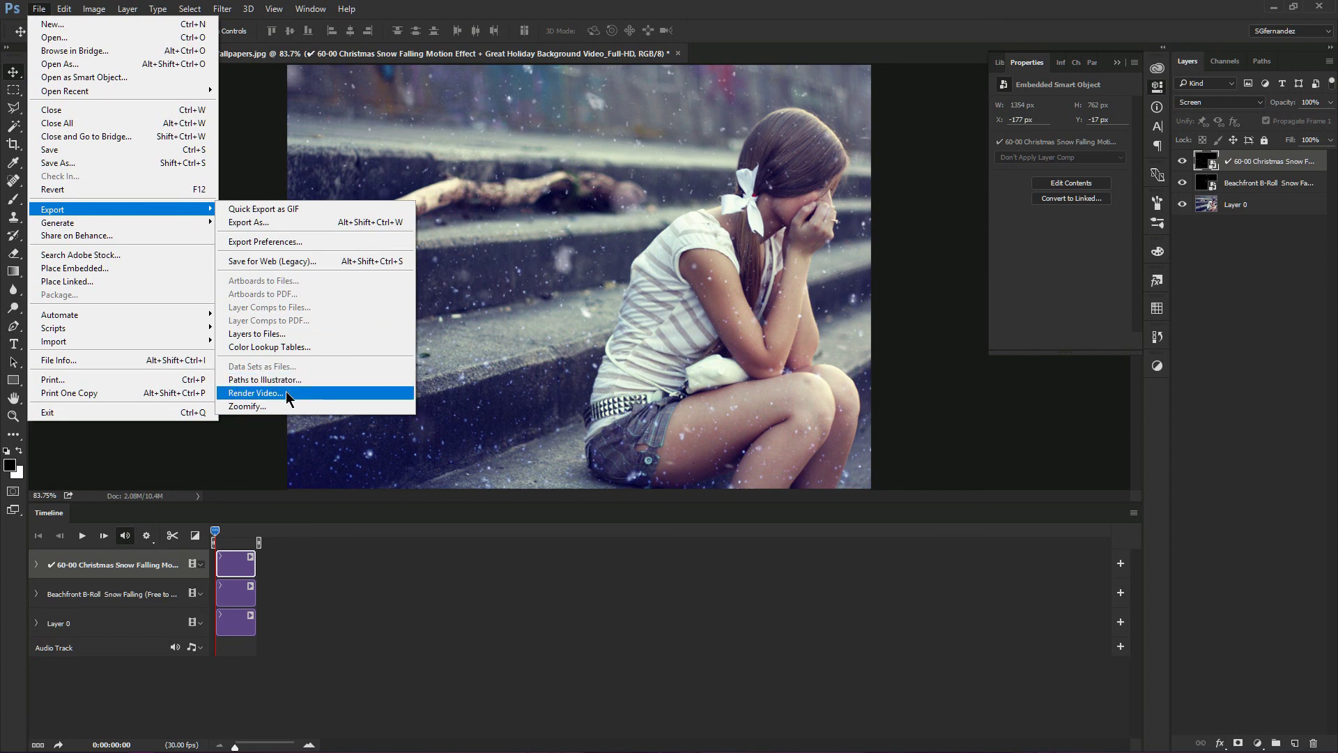
click(286, 394)
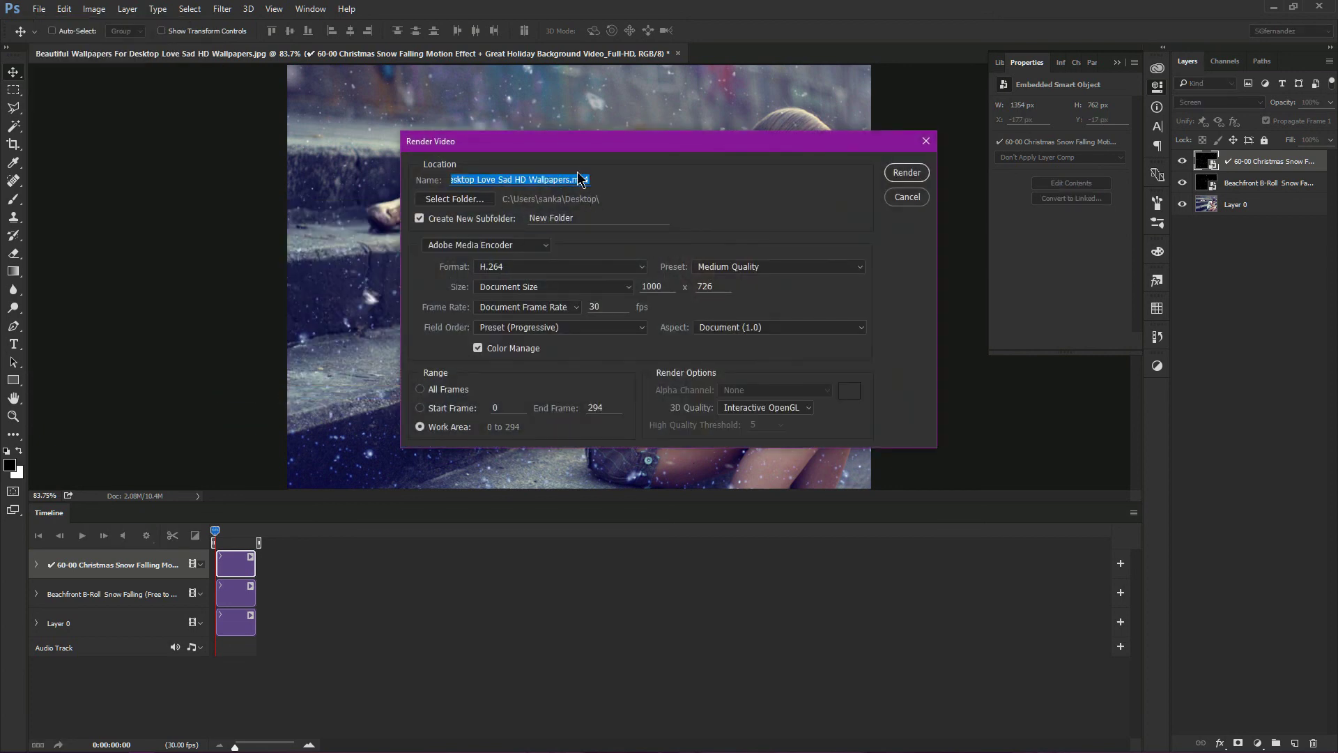
text(Girl)
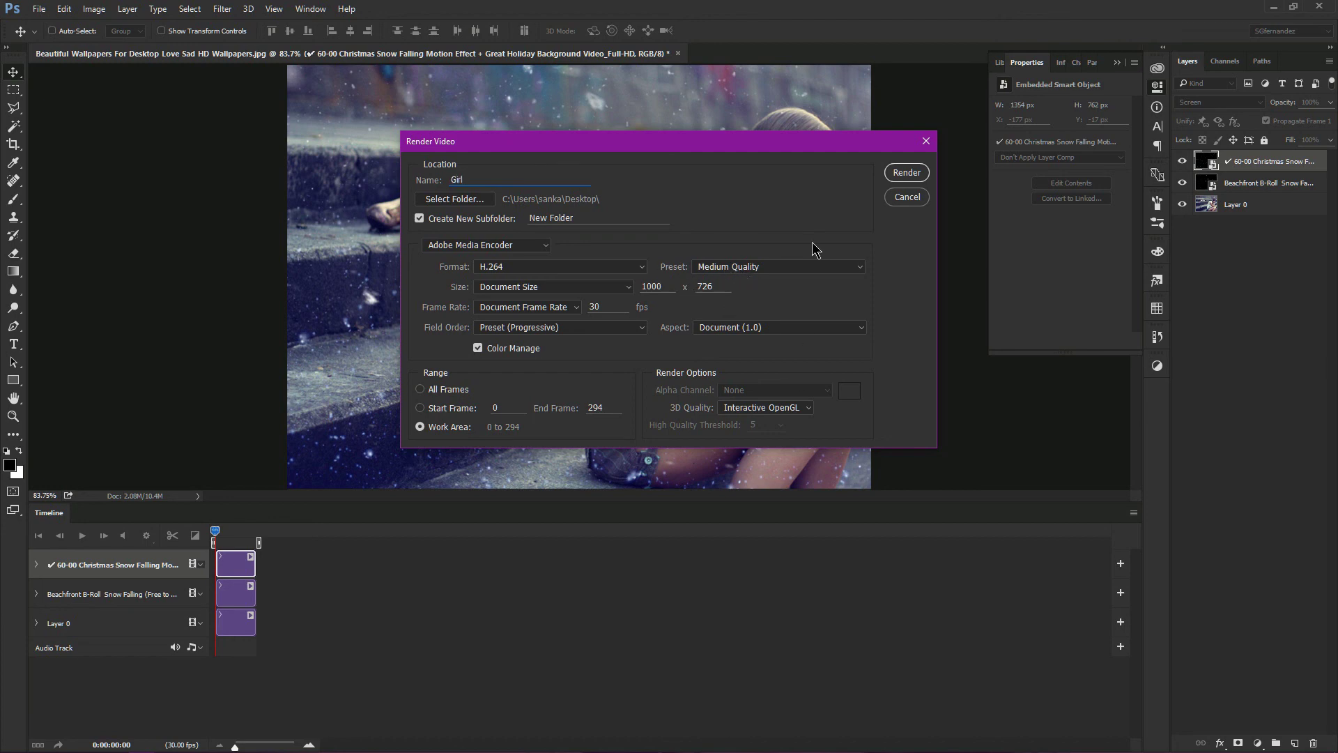
click(910, 172)
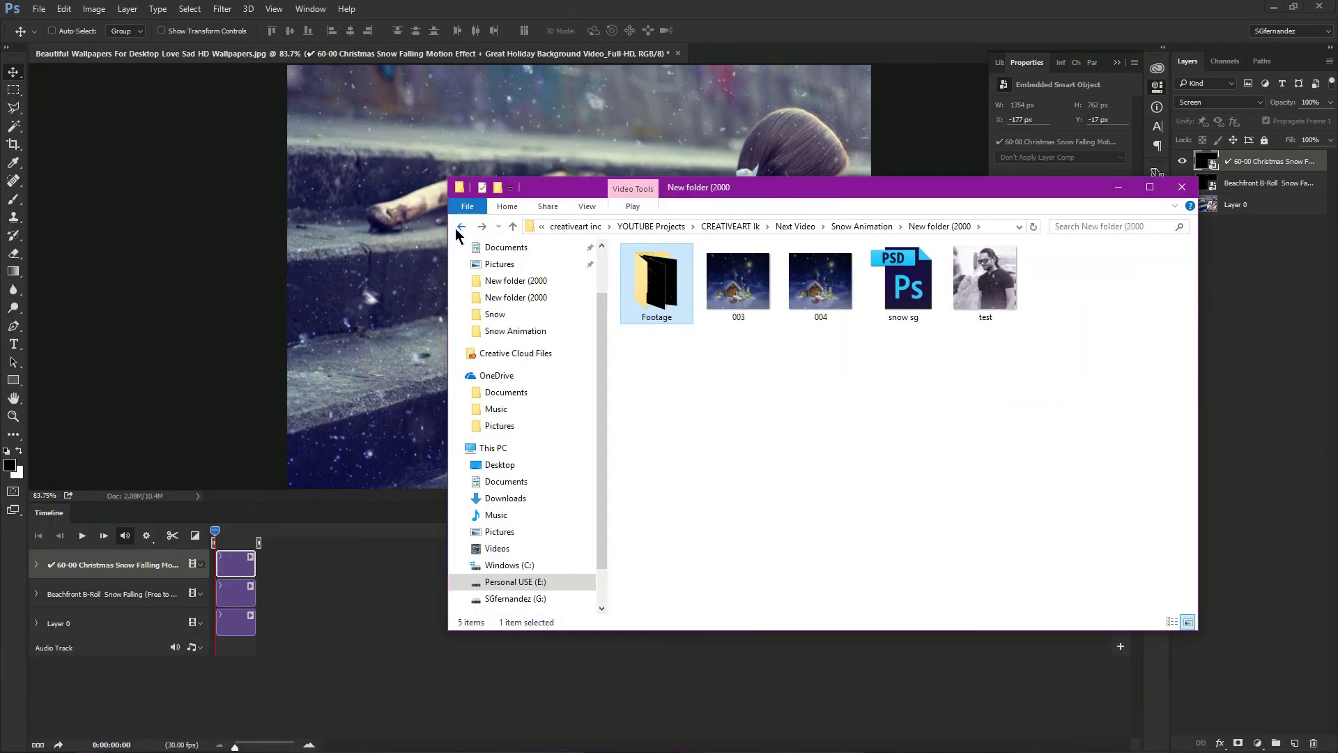
- Play the rendered Girl video from the Snow Animation folder in full screen
click(458, 227)
click(915, 287)
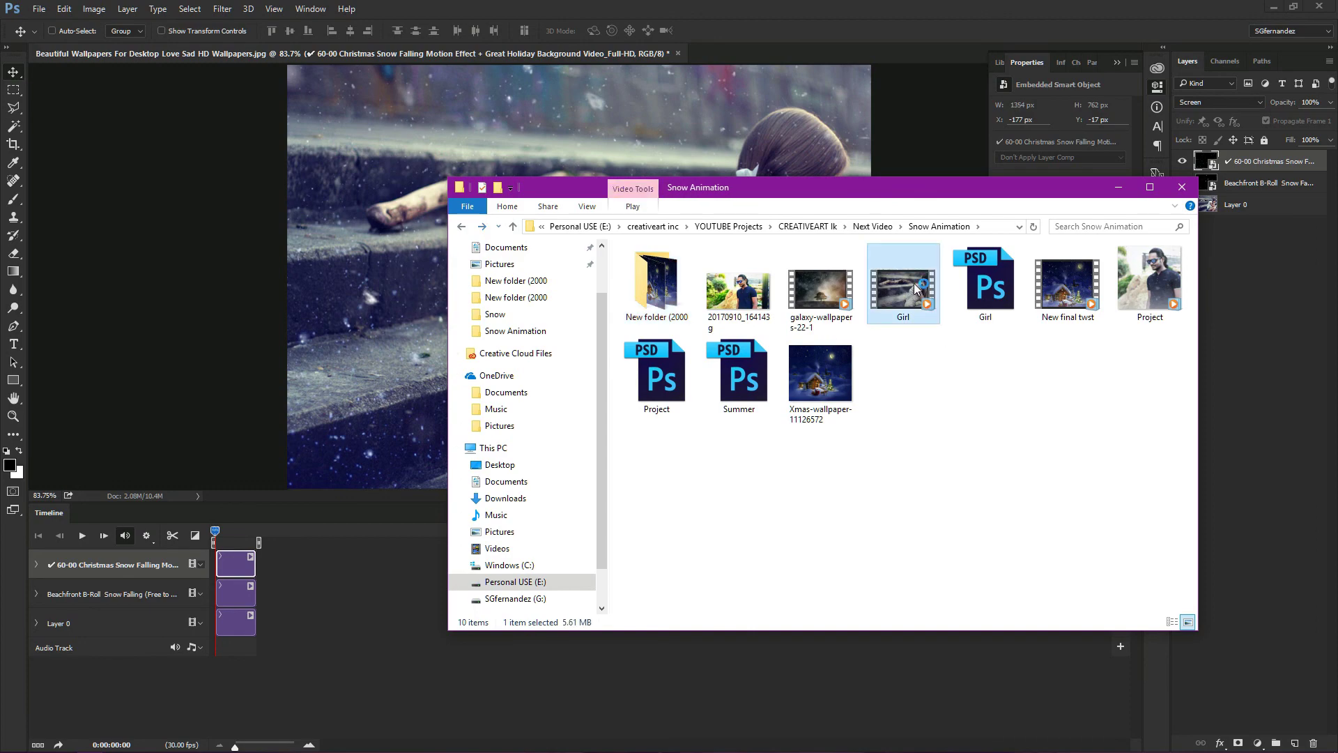
double_click(915, 288)
double_click(385, 308)
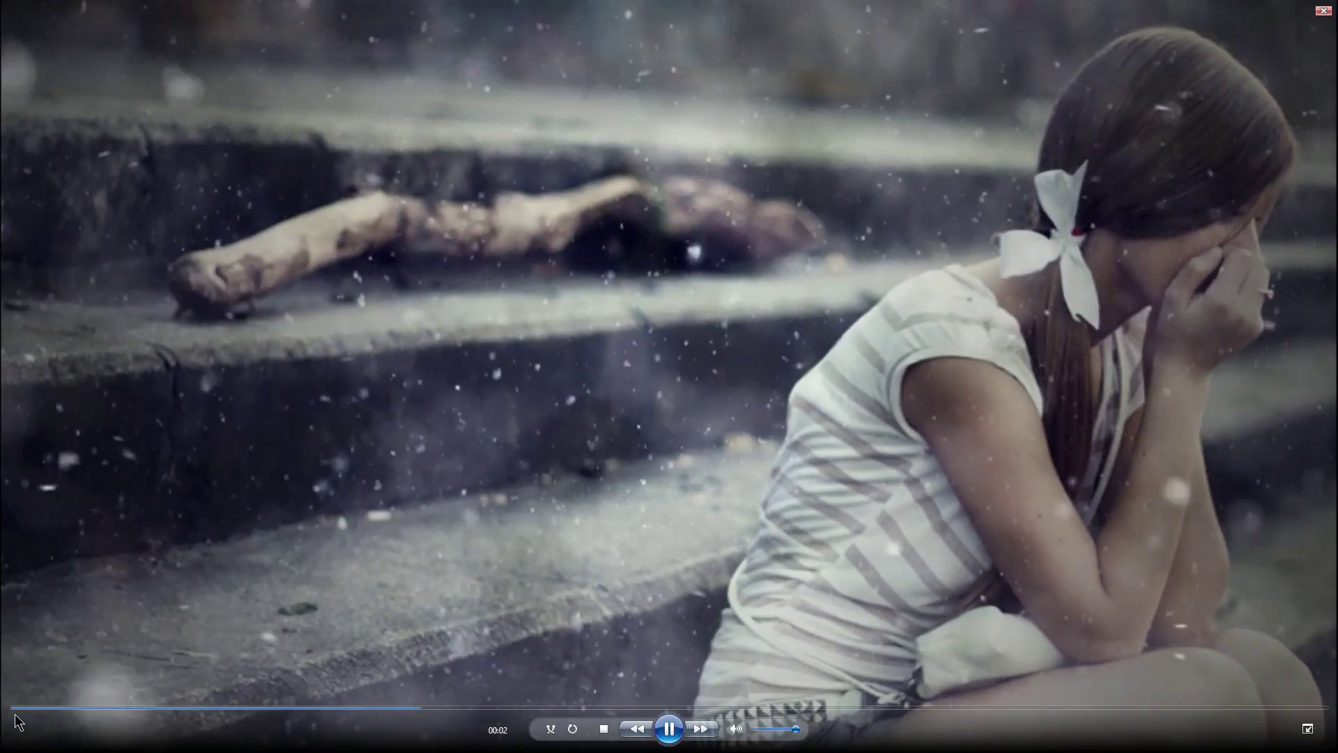
- Restart the Girl video from the beginning and watch the snow fall
click(17, 707)
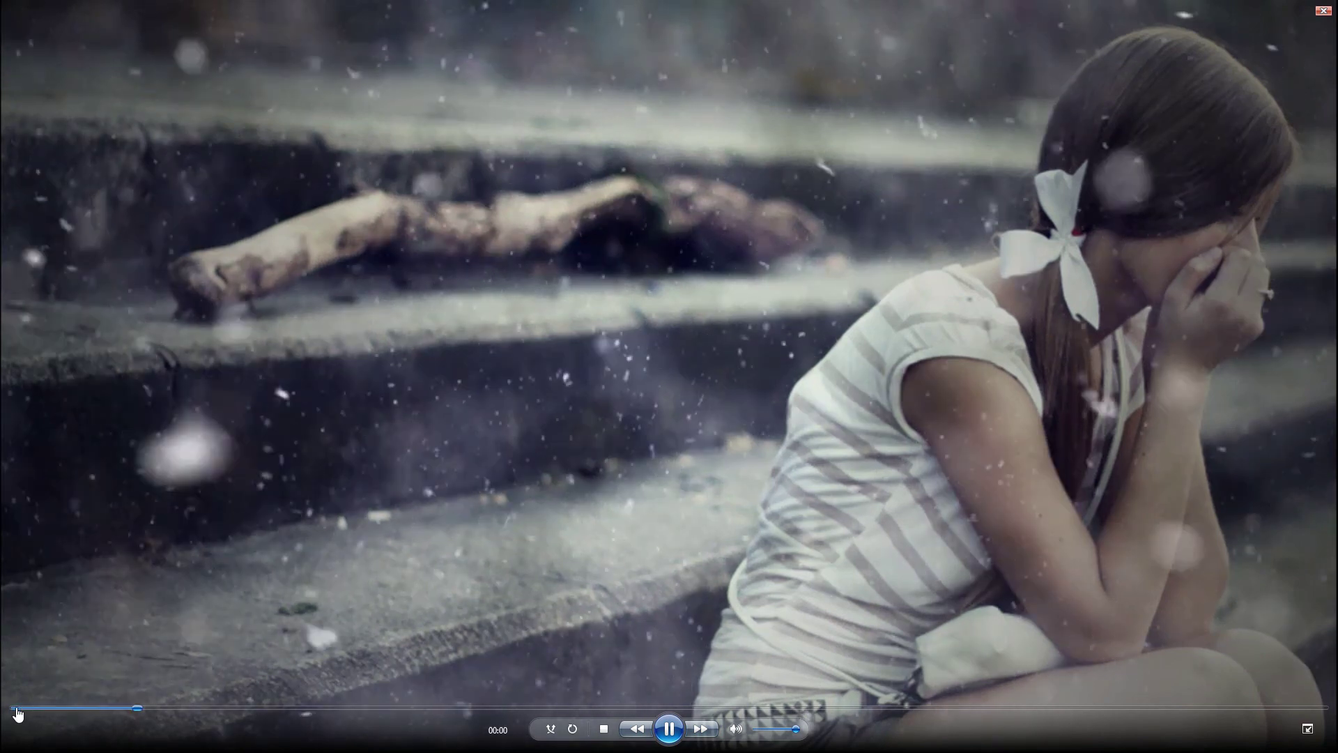